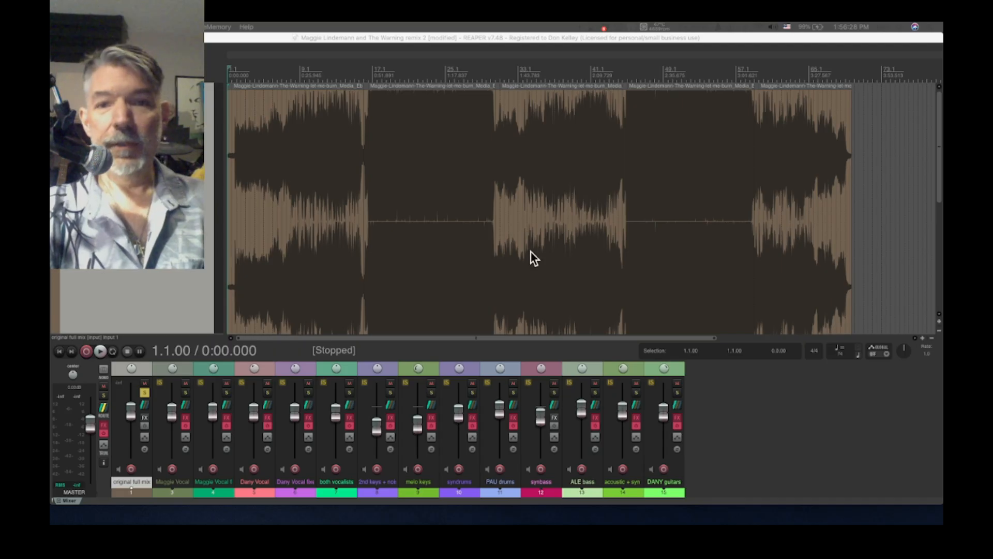
Play the soloed original full mix from the start, then from about 0:35, pausing at about 0:51
click(100, 351)
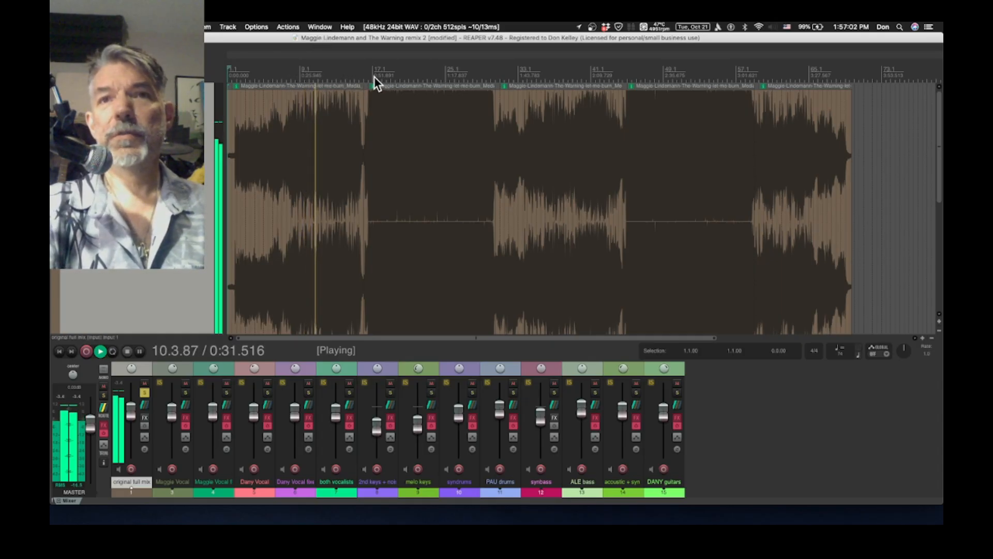
click(127, 352)
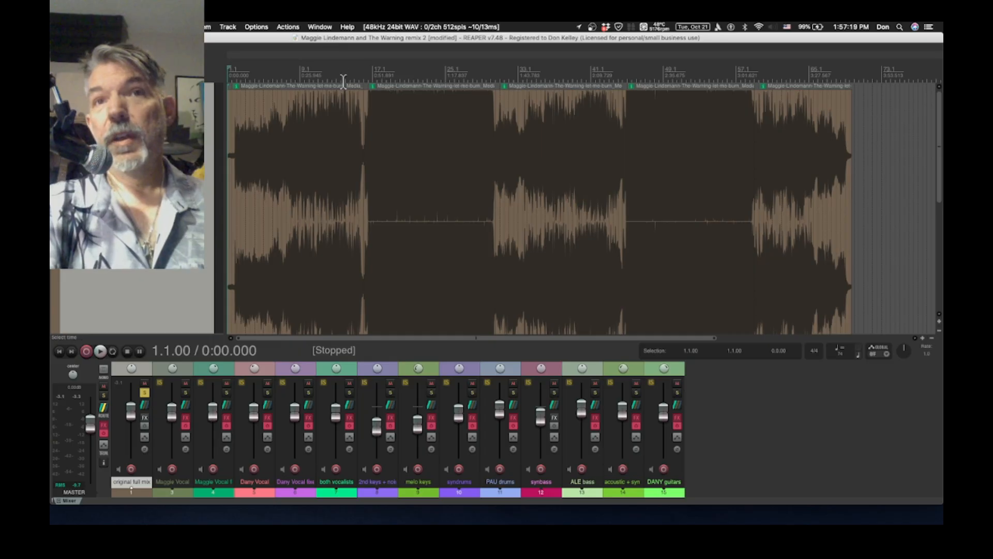
click(327, 71)
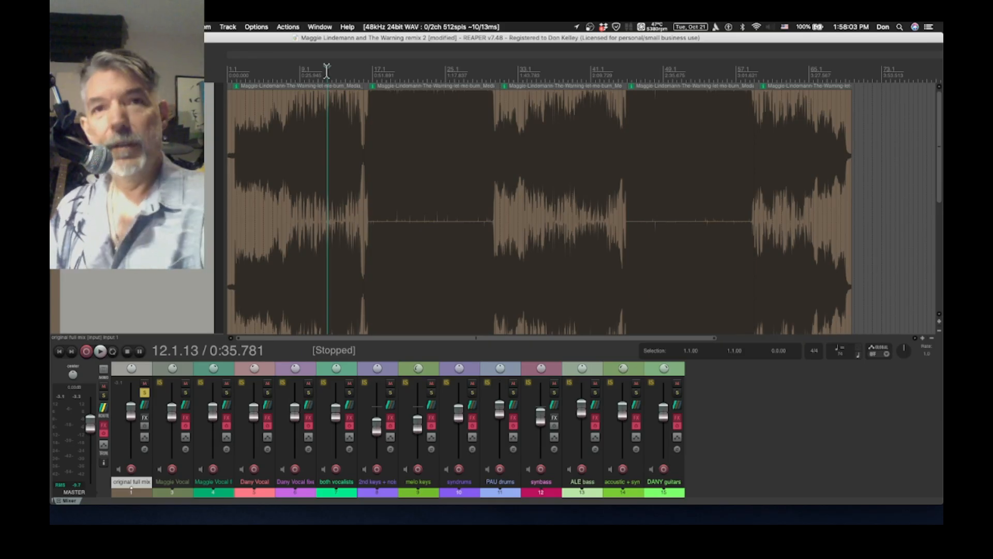
key(space)
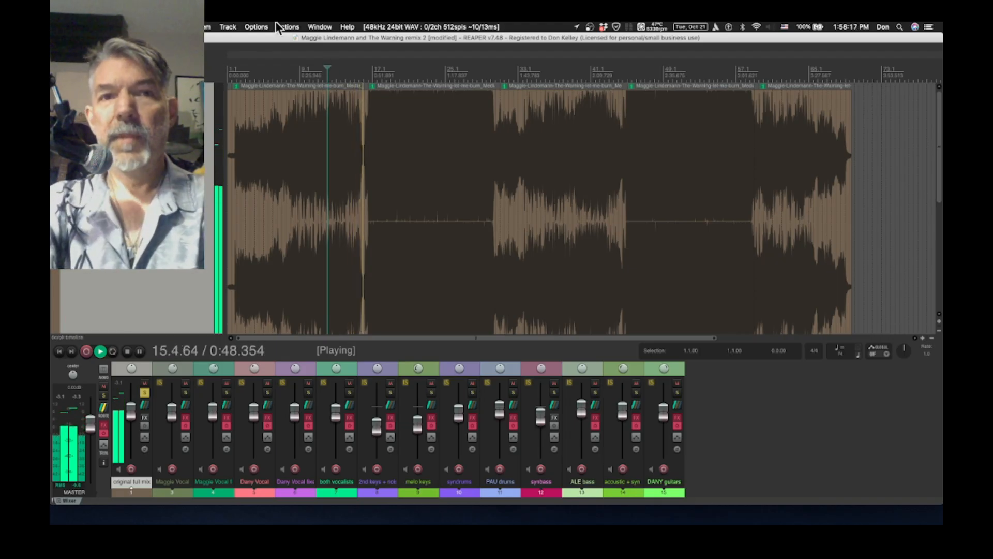
click(139, 351)
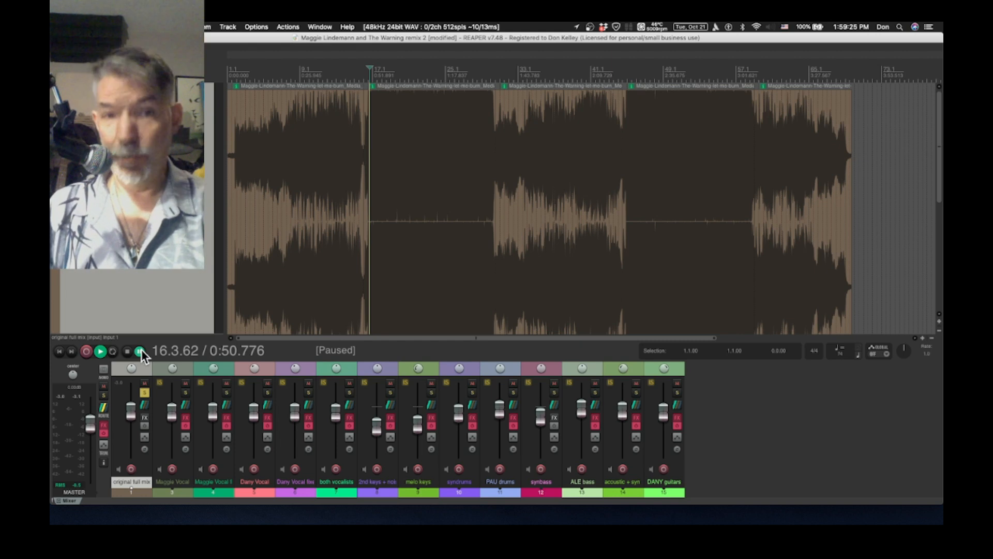
Listen to the second section of the original full mix twice from about 0:51, pausing at about 1:15
click(142, 351)
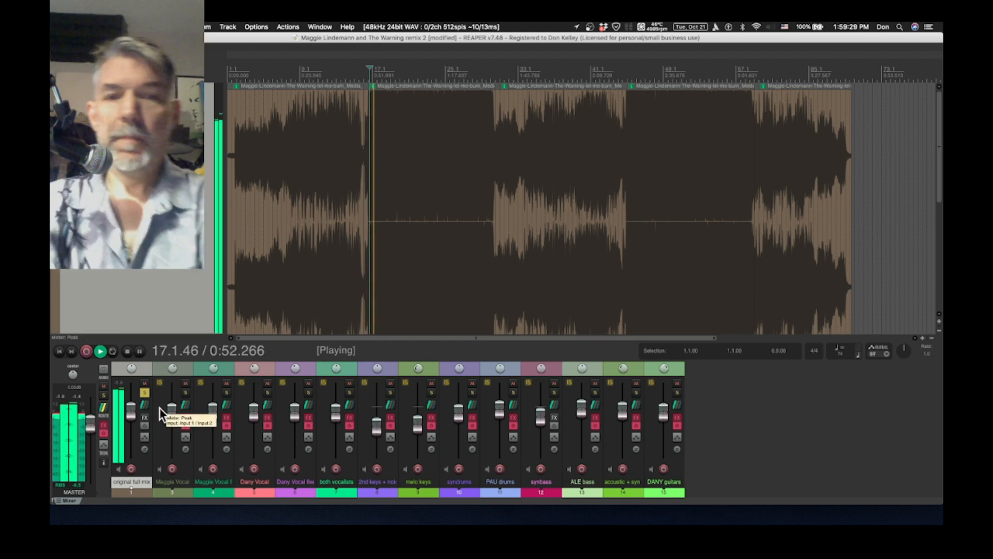
key(space)
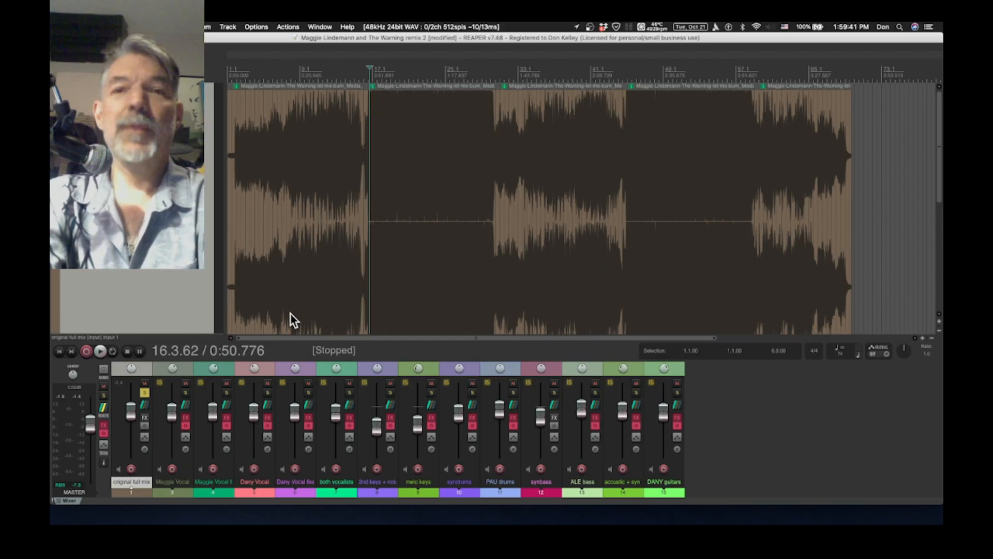
key(space)
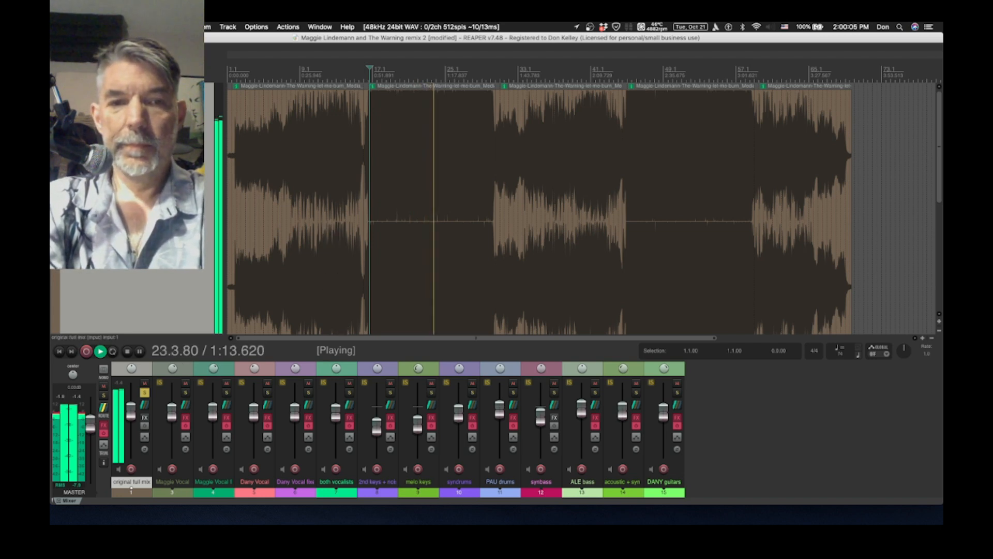
click(138, 352)
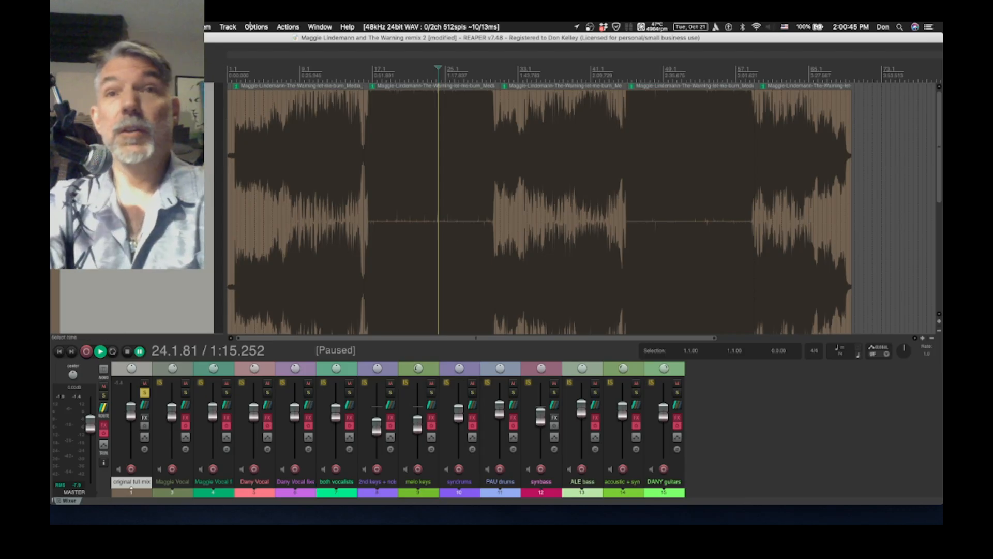
Replay the first section of the original full mix from about 0:19 and pause at about 0:39
click(279, 68)
key(space)
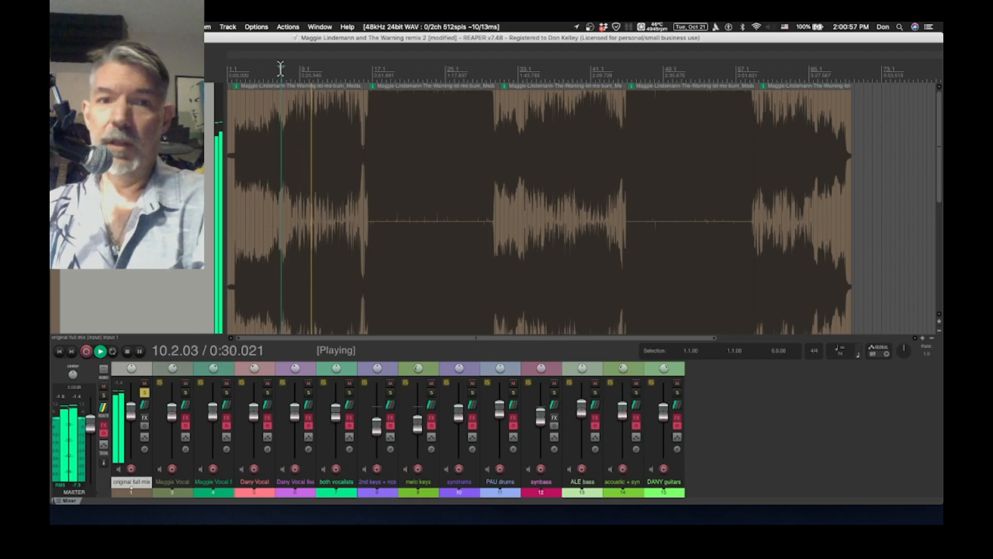
click(140, 352)
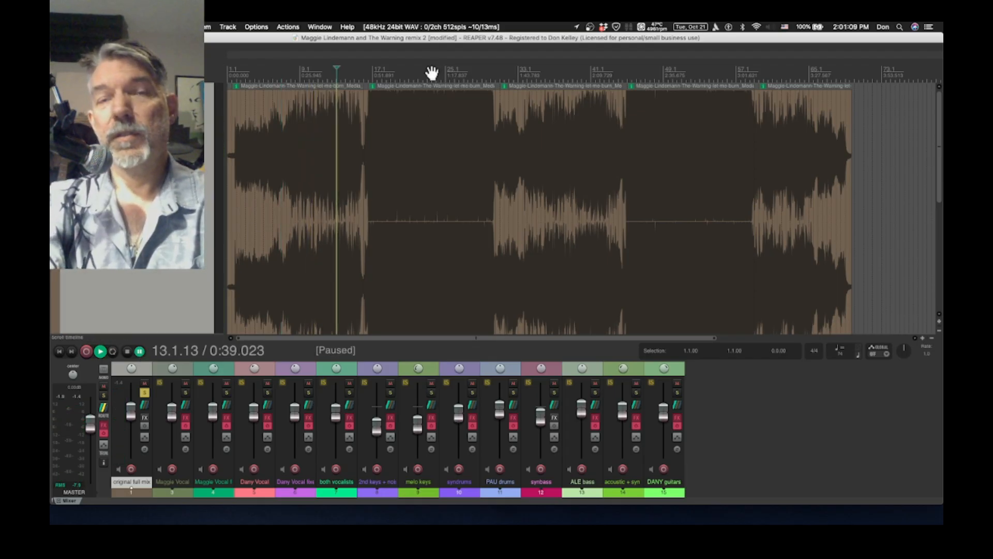
Listen twice to the middle of the second section from about 1:12, pausing at about 1:18
click(430, 73)
key(space)
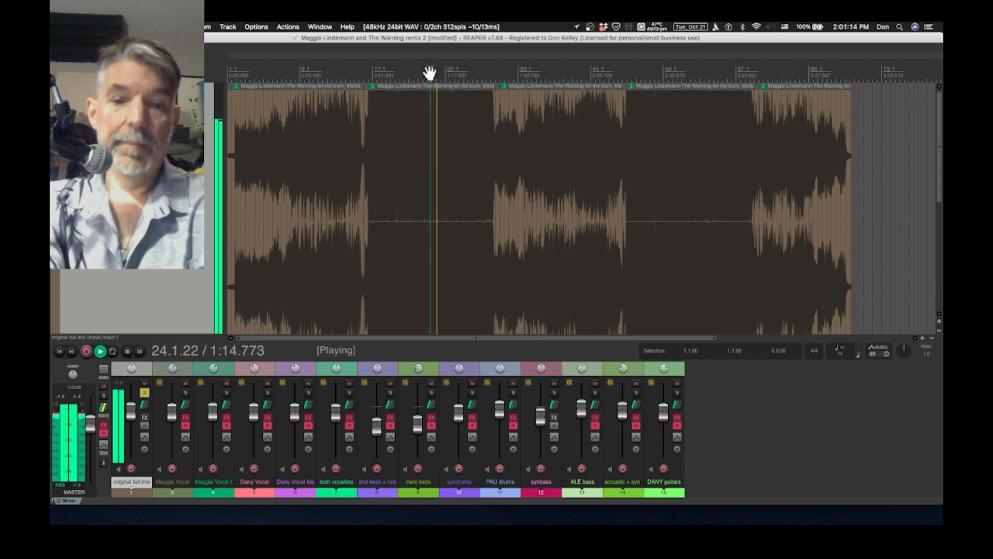
key(space)
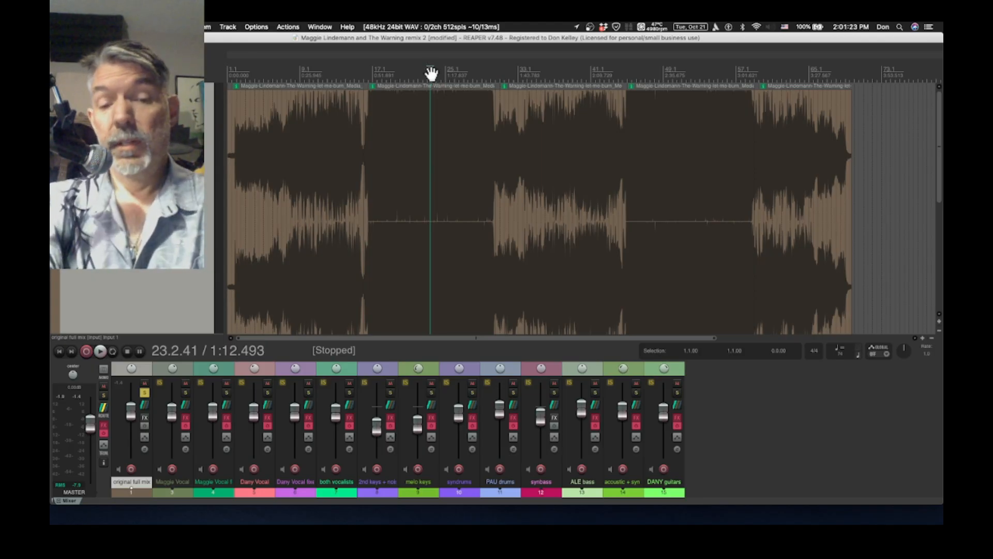
key(space)
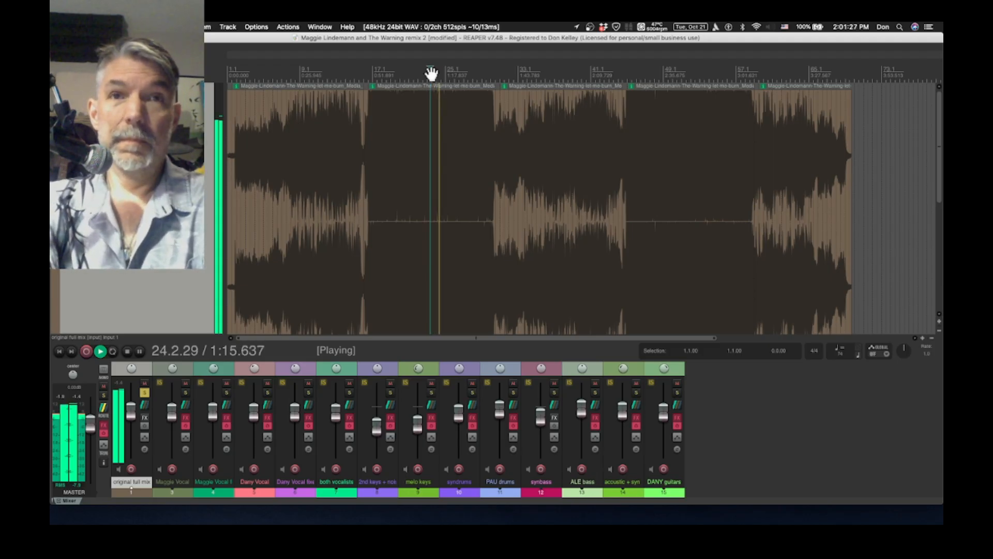
click(140, 352)
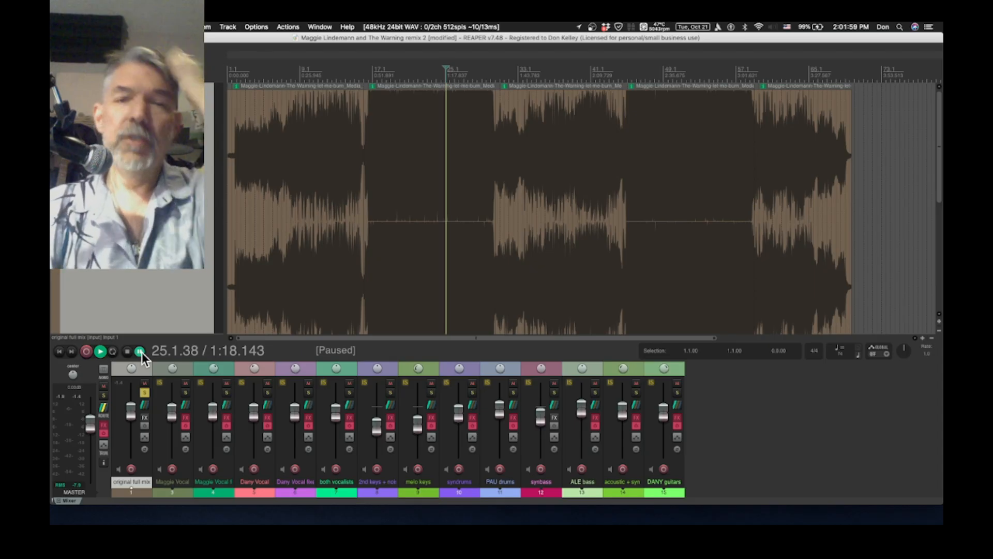
Play the first section again from about 0:13 and stop playback
click(263, 76)
key(space)
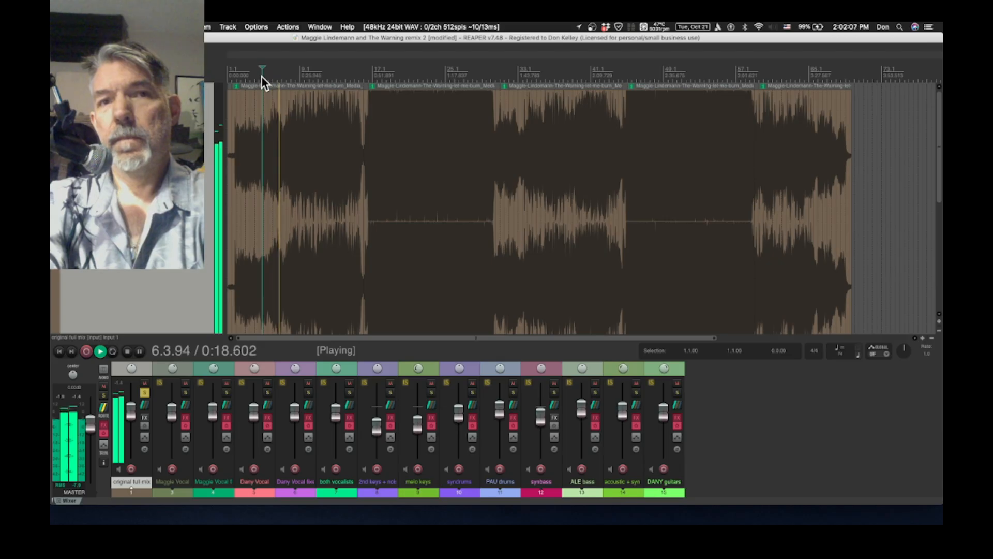
key(space)
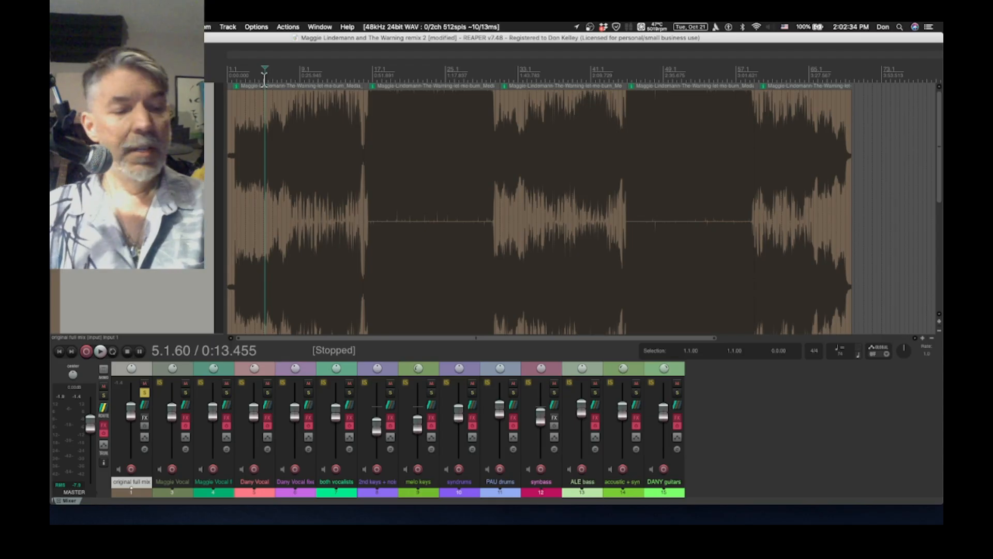
Play the second section from about 1:13, pausing at about 1:18 and again at about 1:24
click(371, 70)
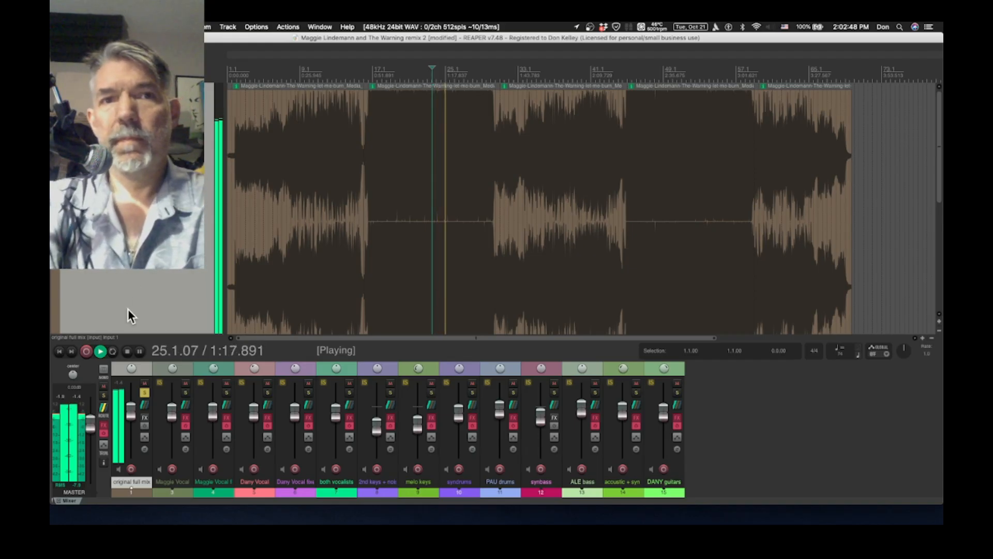
click(139, 351)
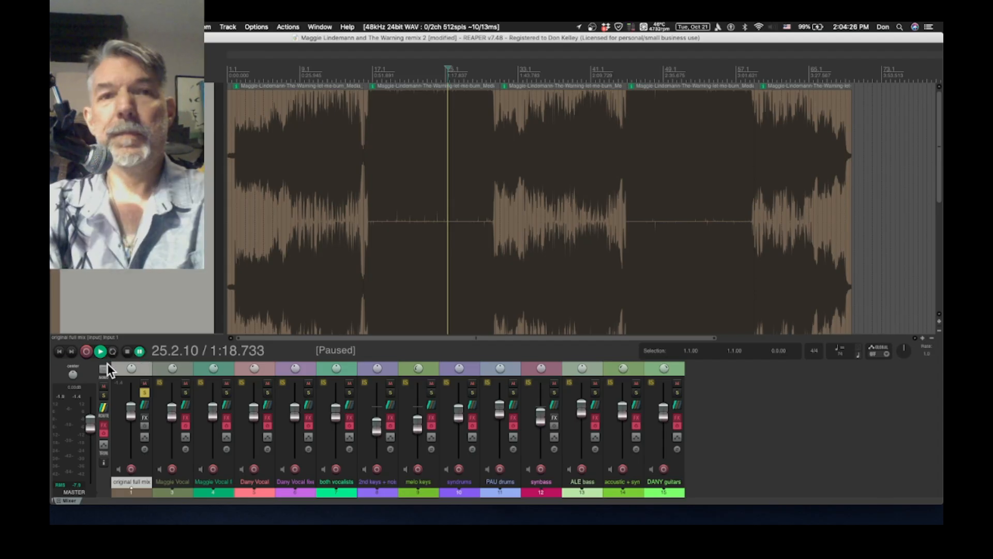
click(100, 351)
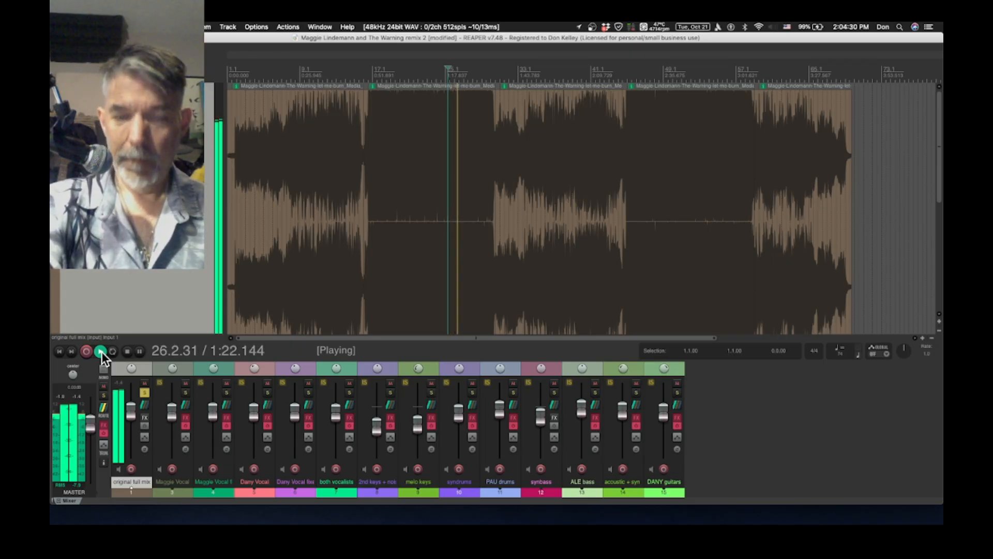
click(141, 350)
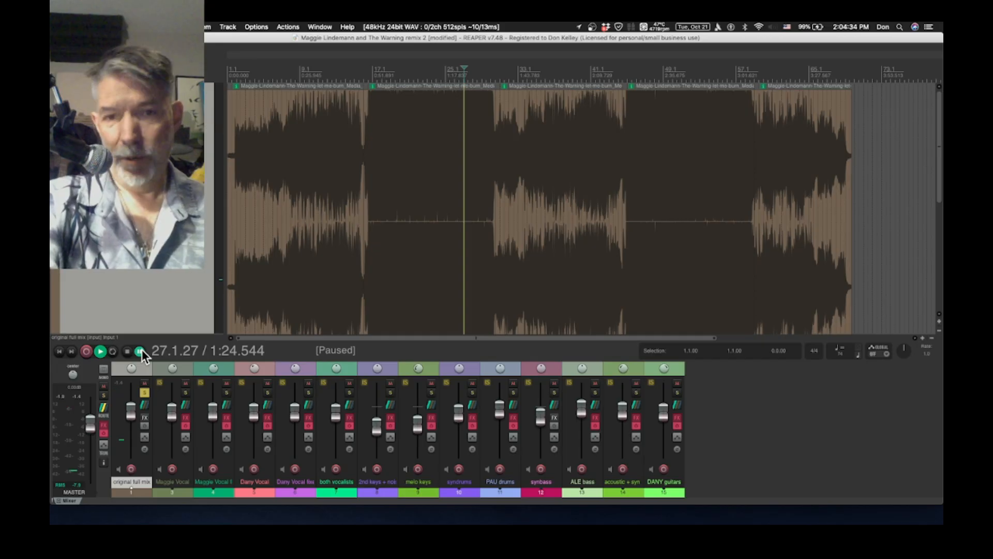
Resume the original full mix into the third section, pause at about 1:41, and play briefly from there before stopping
click(140, 350)
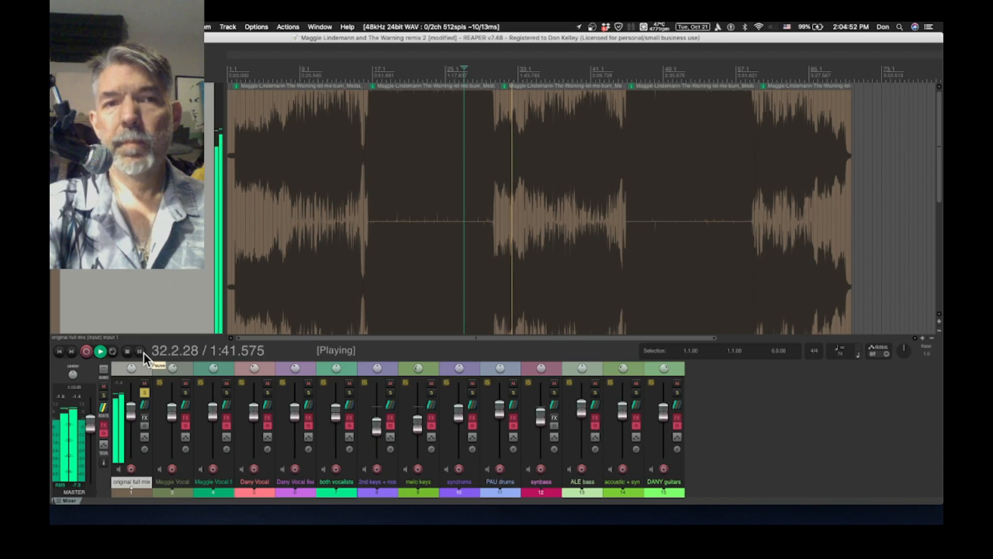
click(144, 353)
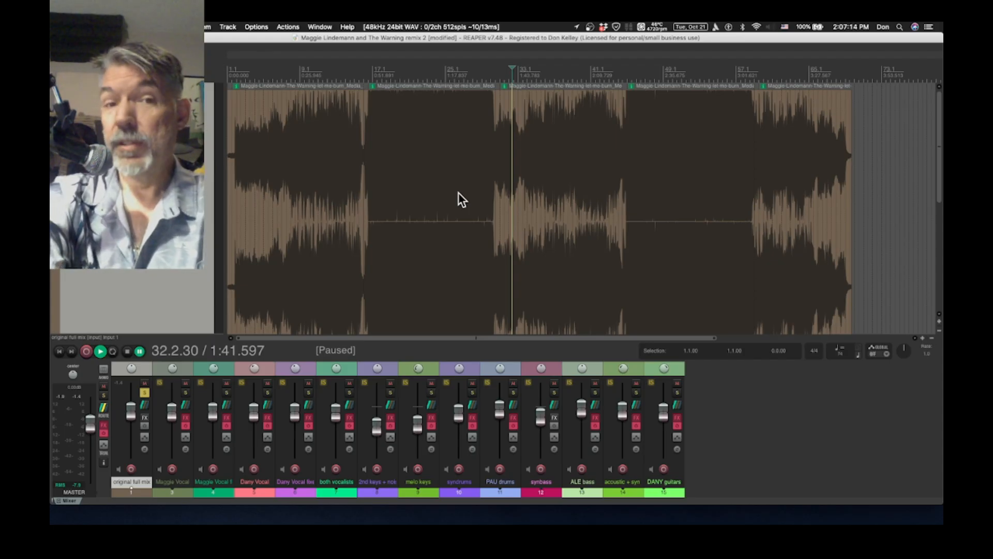
key(space)
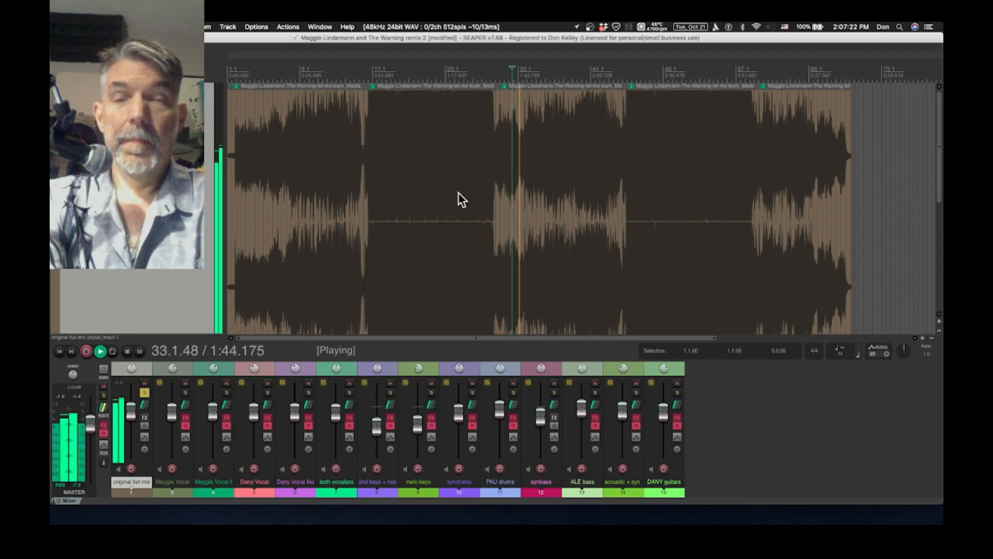
key(space)
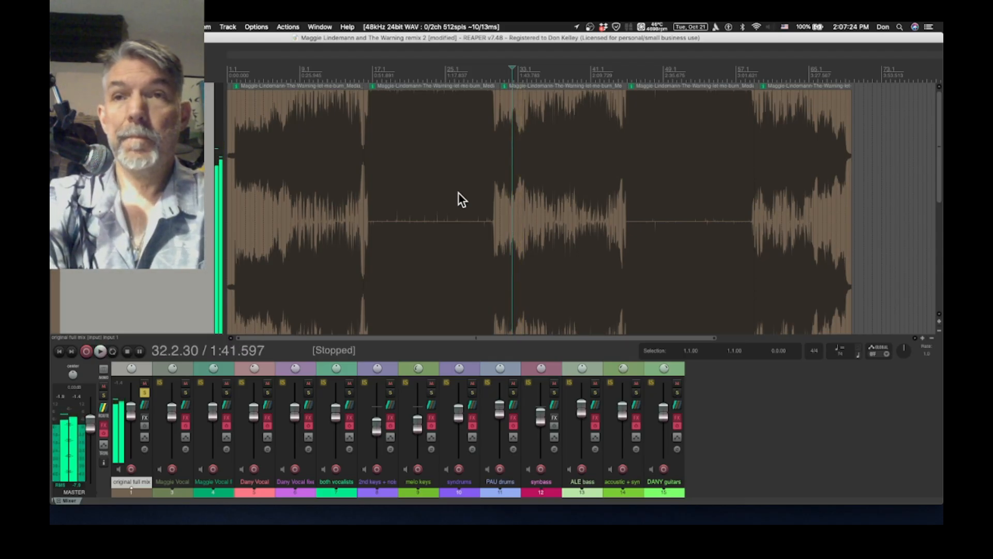
Play the third section of the original full mix from about 1:47 and stop playback
click(527, 69)
key(space)
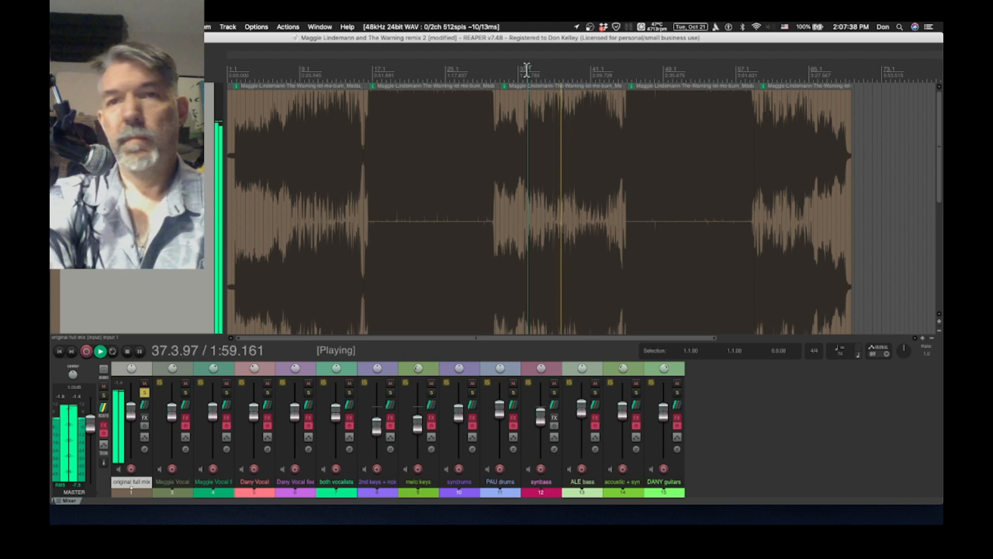
key(space)
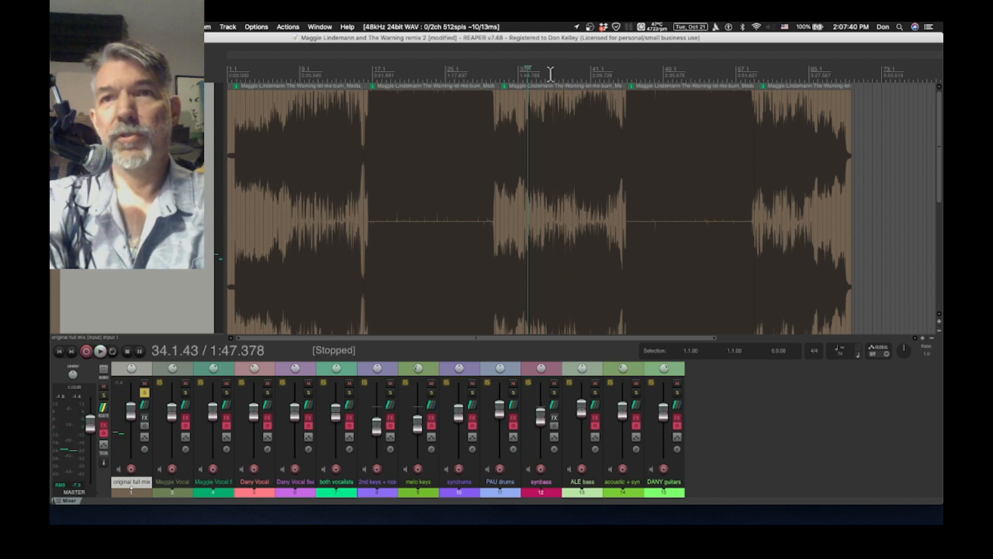
Play the third section from about 1:54, skip ahead to about 2:04, and pause at about 2:22
click(547, 72)
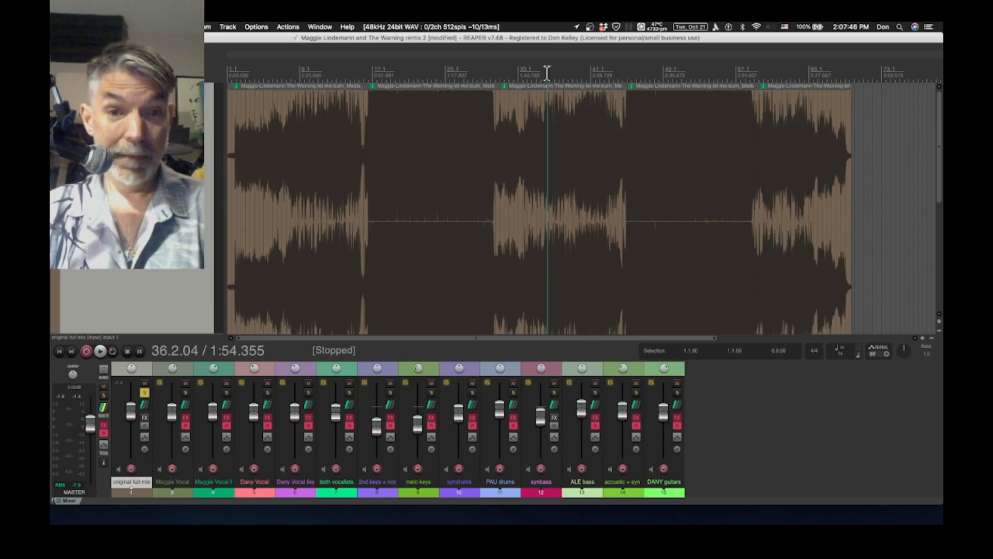
key(space)
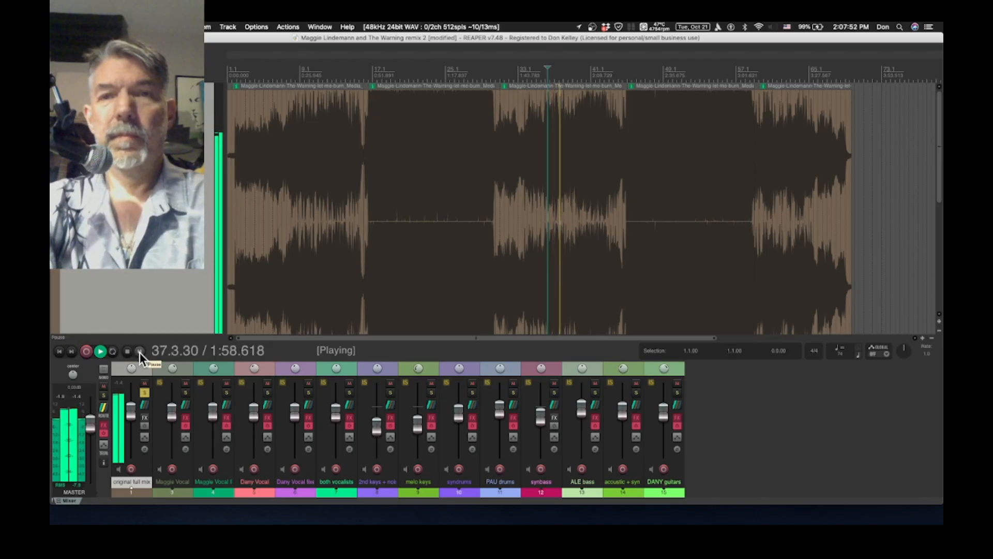
click(574, 69)
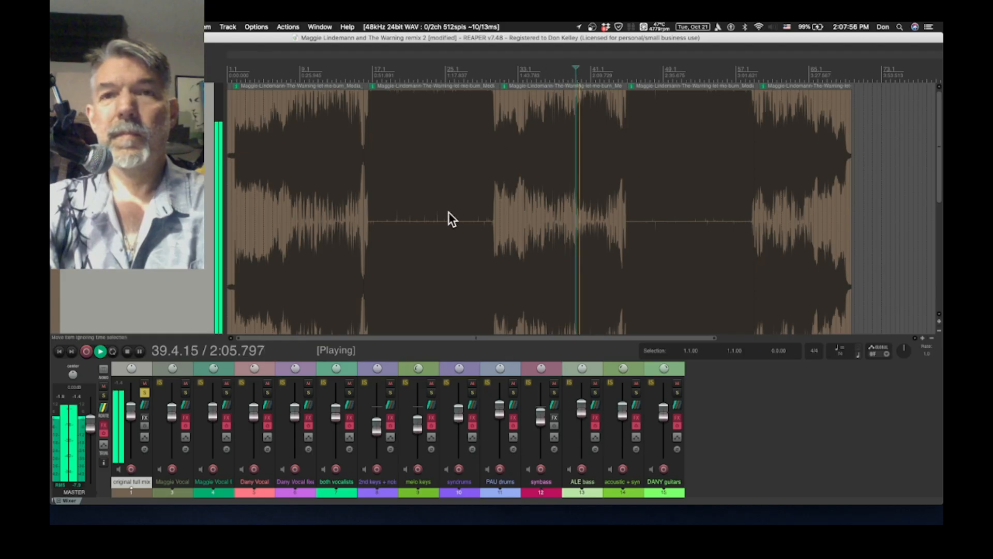
click(139, 351)
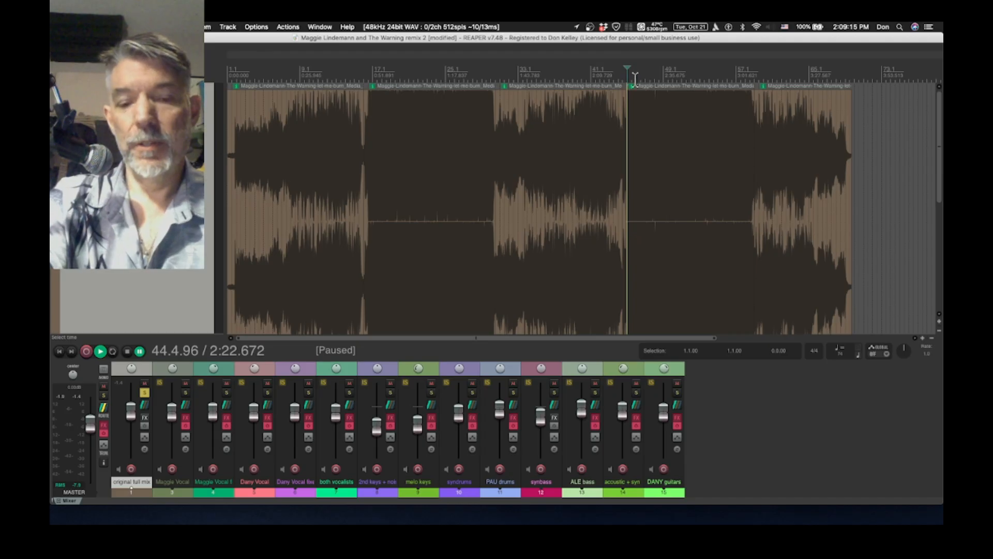
Listen to the fourth section from about 2:22 to 2:27, then from about 2:34, and stop playback
key(space)
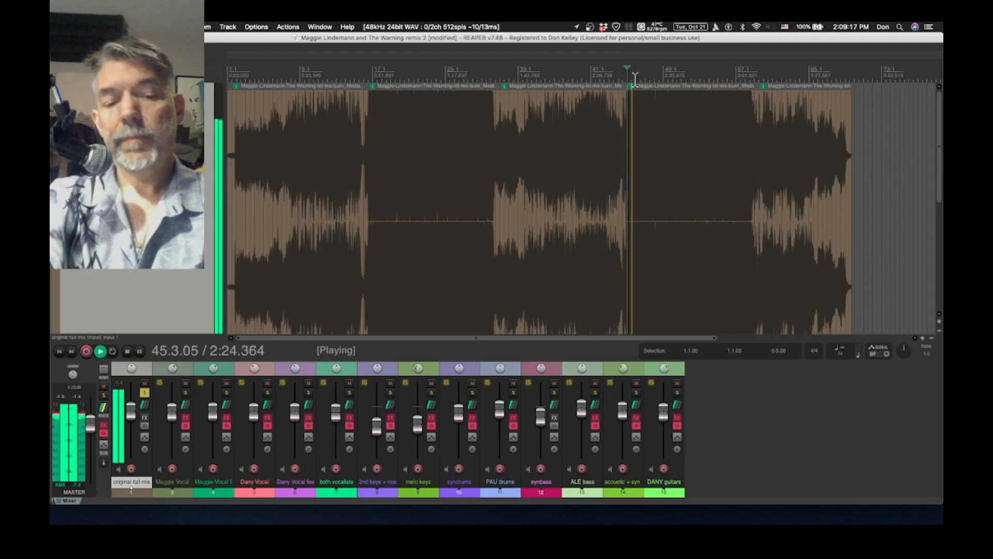
click(141, 351)
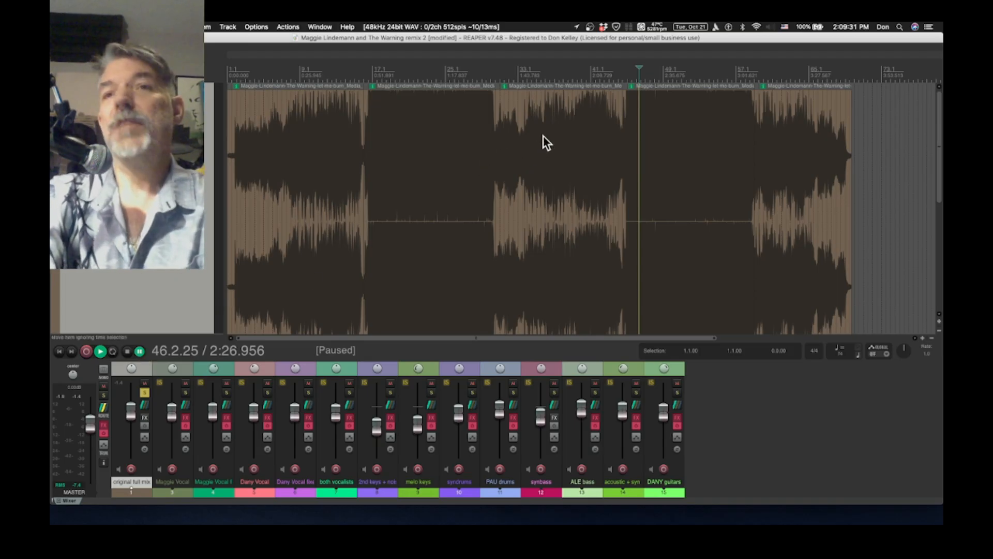
click(660, 73)
key(space)
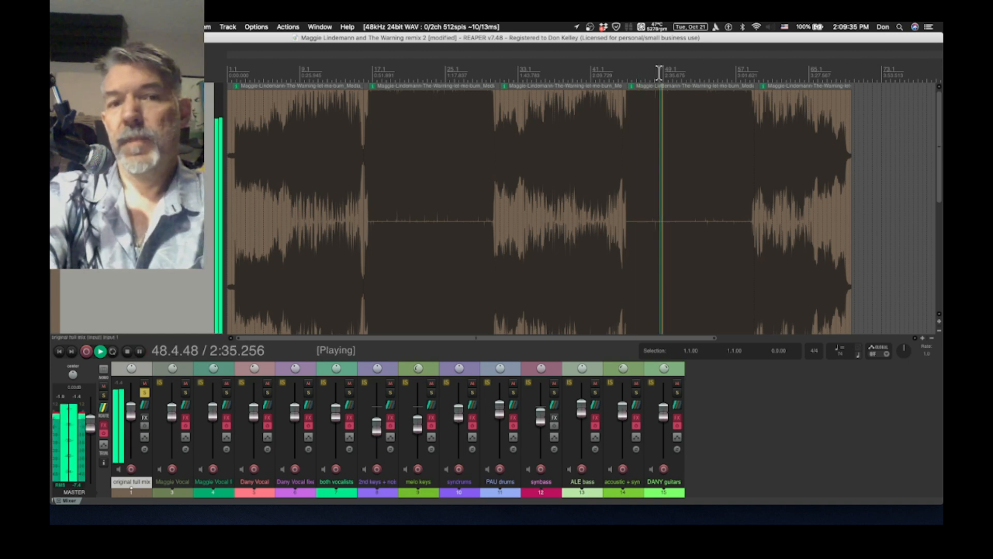
key(space)
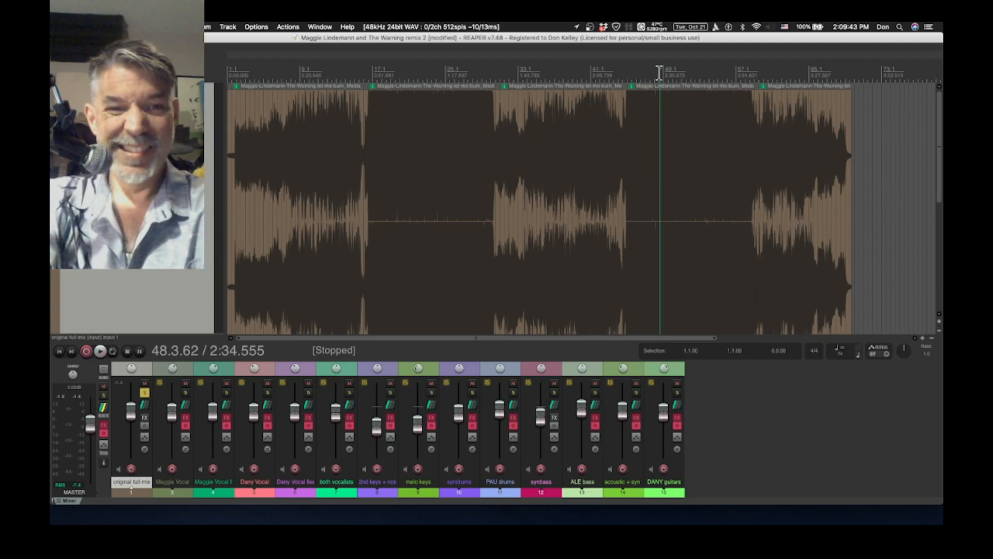
Play the fourth section of the original full mix from about 2:34, skip ahead within it, and pause at about 3:09
key(space)
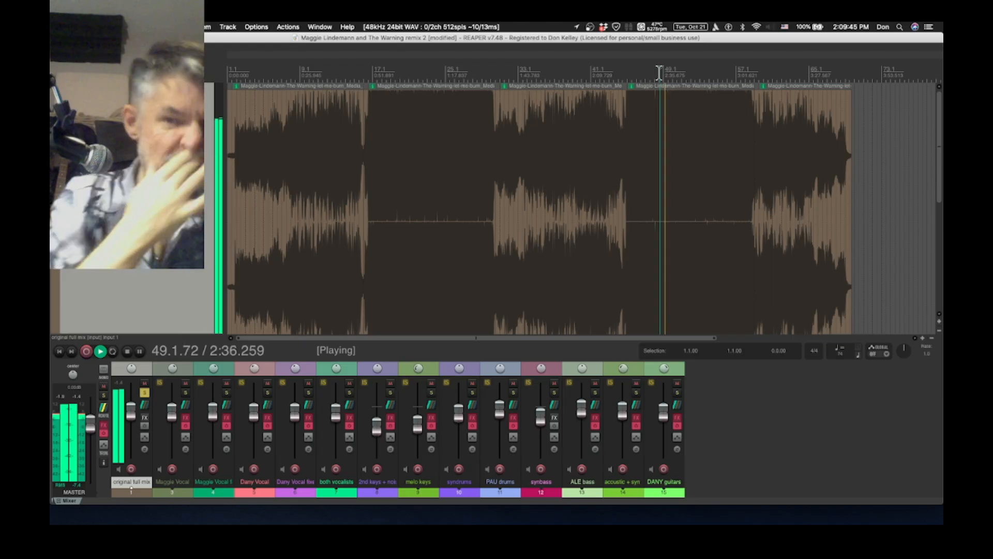
click(697, 78)
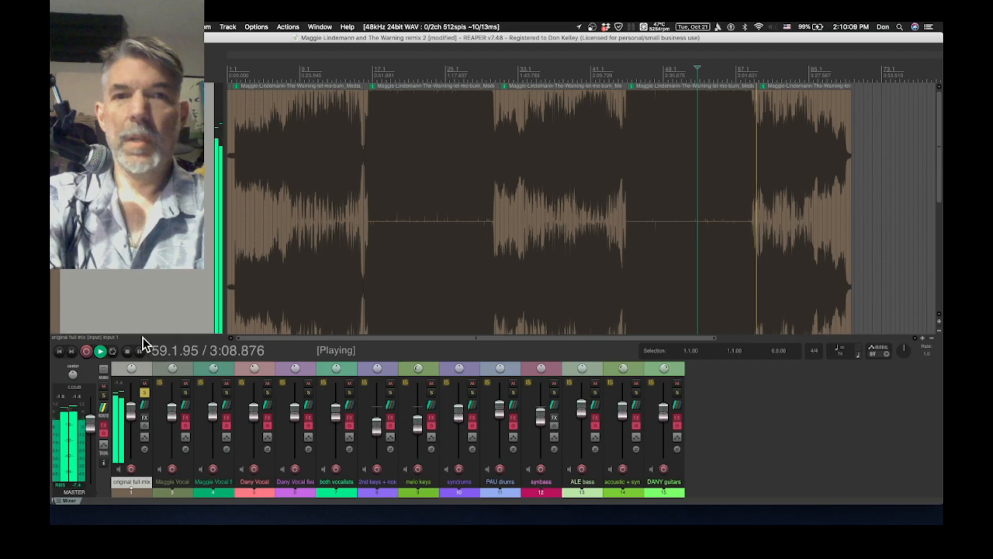
click(139, 352)
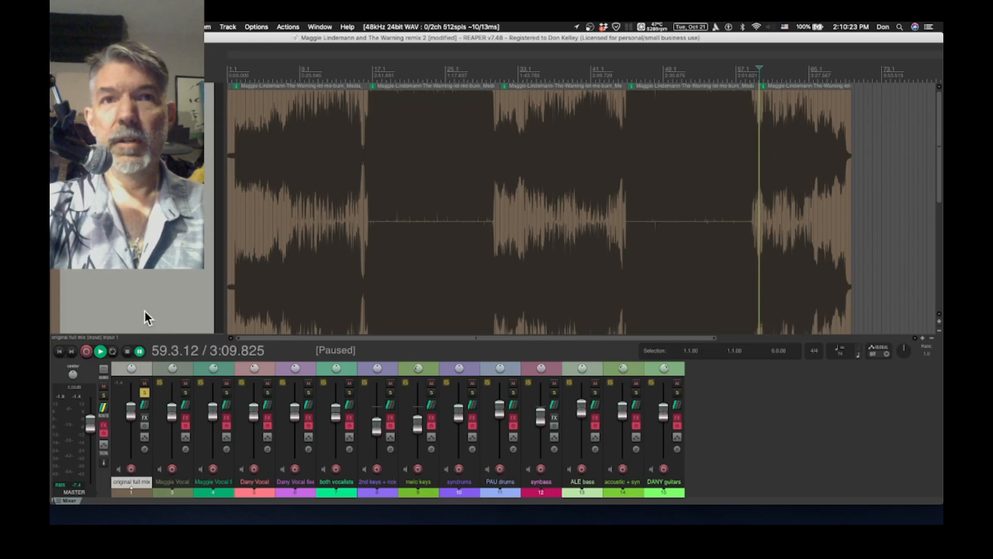
Shrink the original full mix track to a thin lane and switch it from soloed to muted
scroll(144, 310, down, 3)
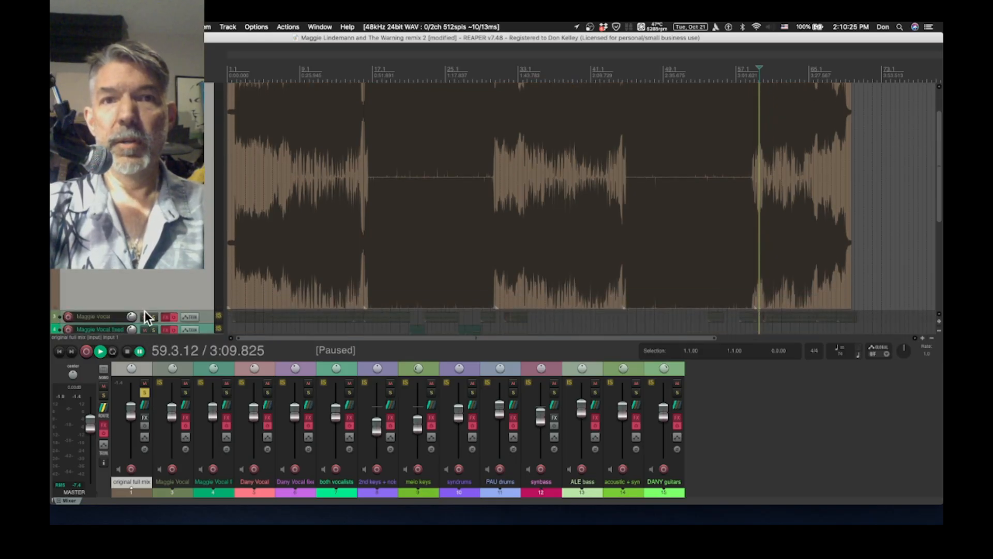
scroll(145, 310, down, 10)
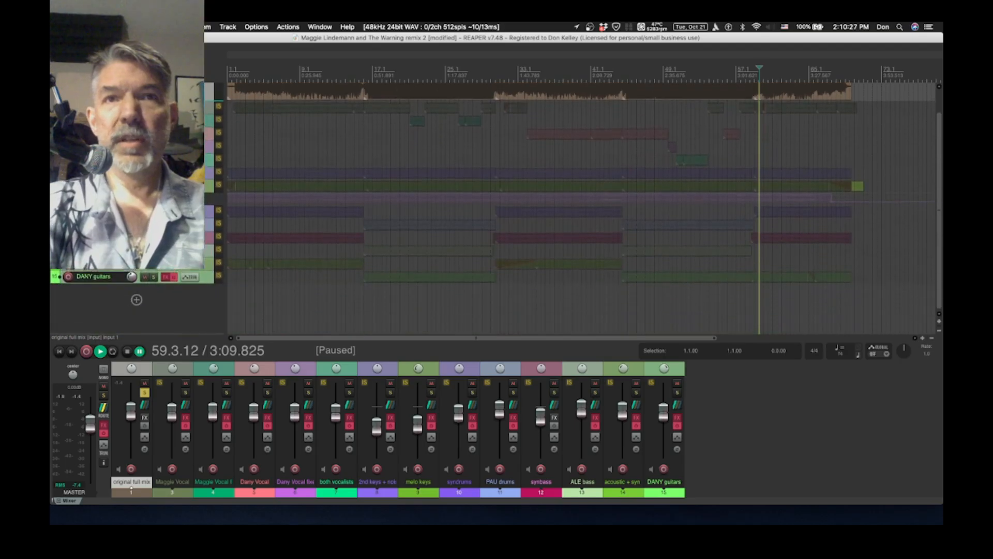
scroll(144, 309, up, 2)
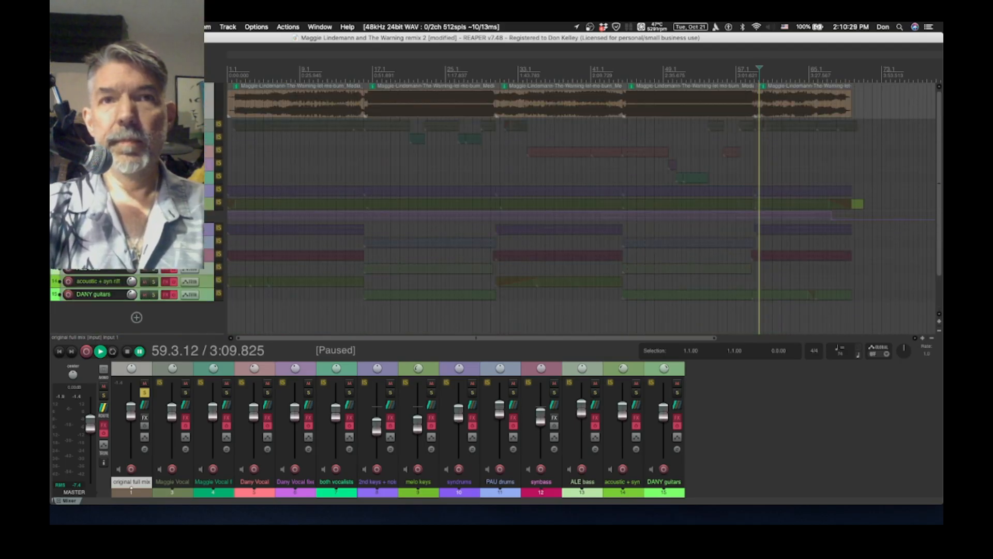
scroll(144, 310, down, 1)
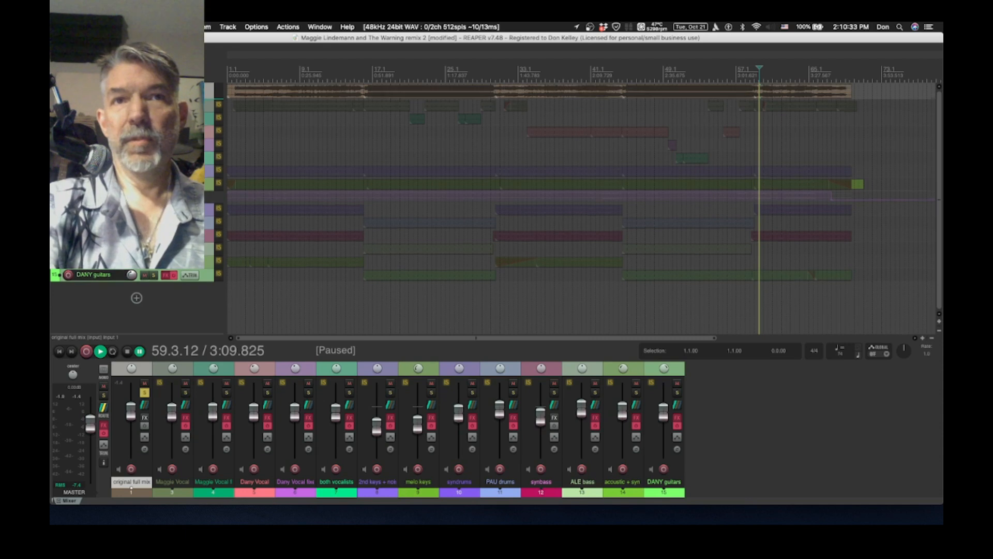
scroll(145, 310, down, 1)
click(153, 89)
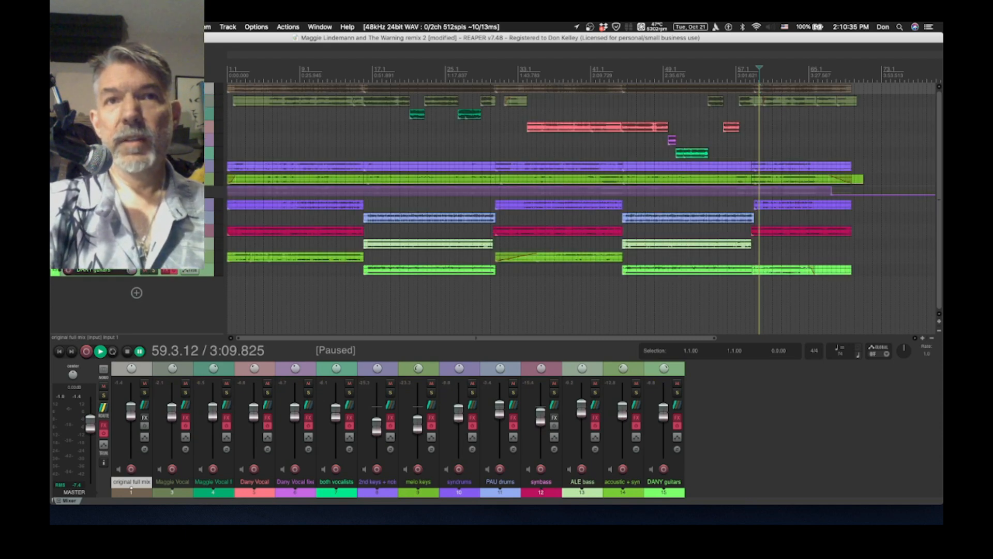
click(144, 88)
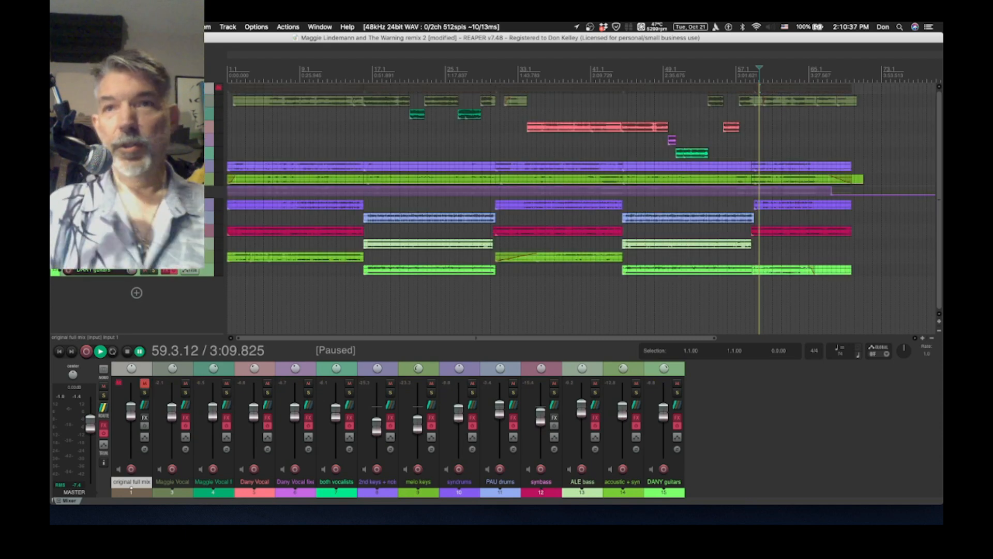
Solo the Maggie Vocal track and set the playback position to about 0:13
click(59, 352)
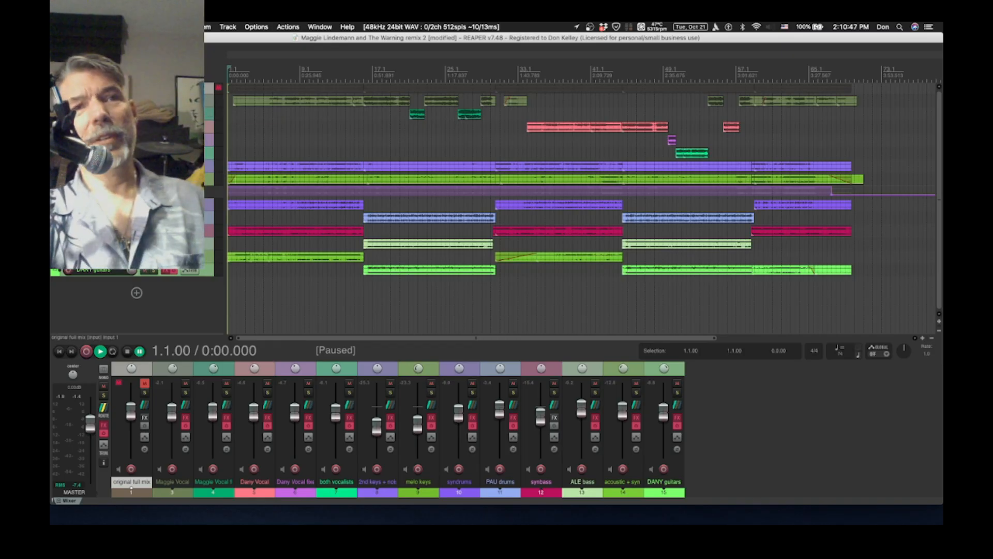
click(154, 101)
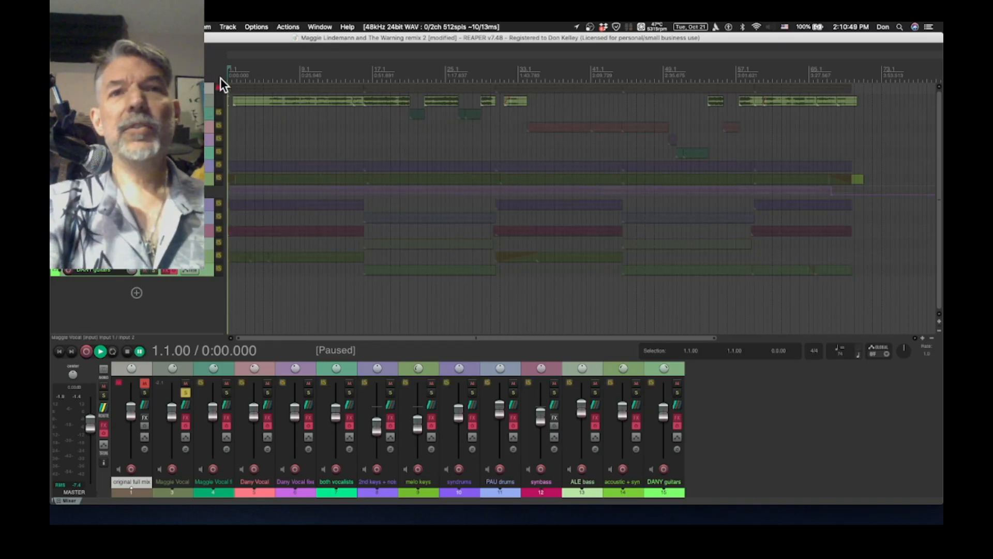
click(265, 72)
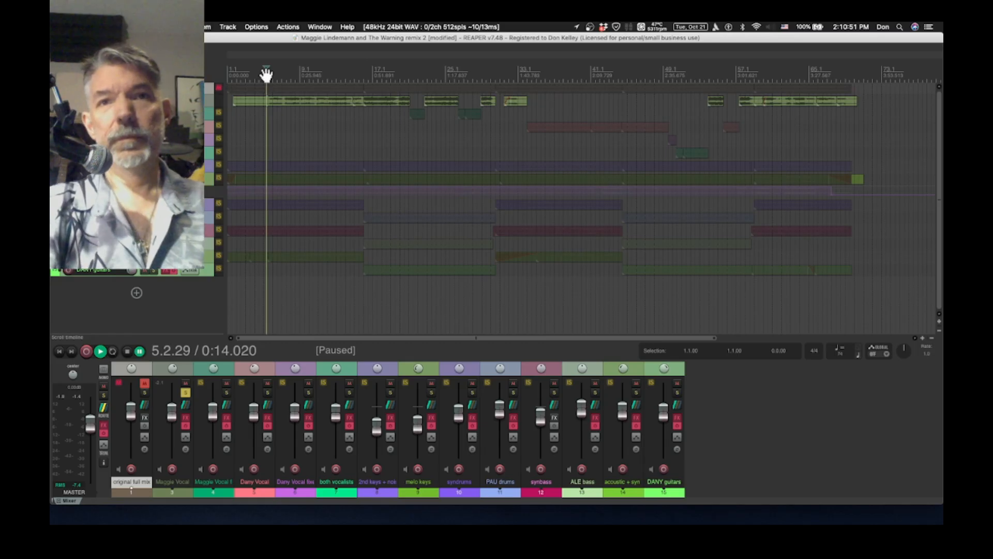
click(264, 73)
Play the soloed Maggie Vocal briefly, stop, replay it from about 0:13, and pause at about 0:48
key(space)
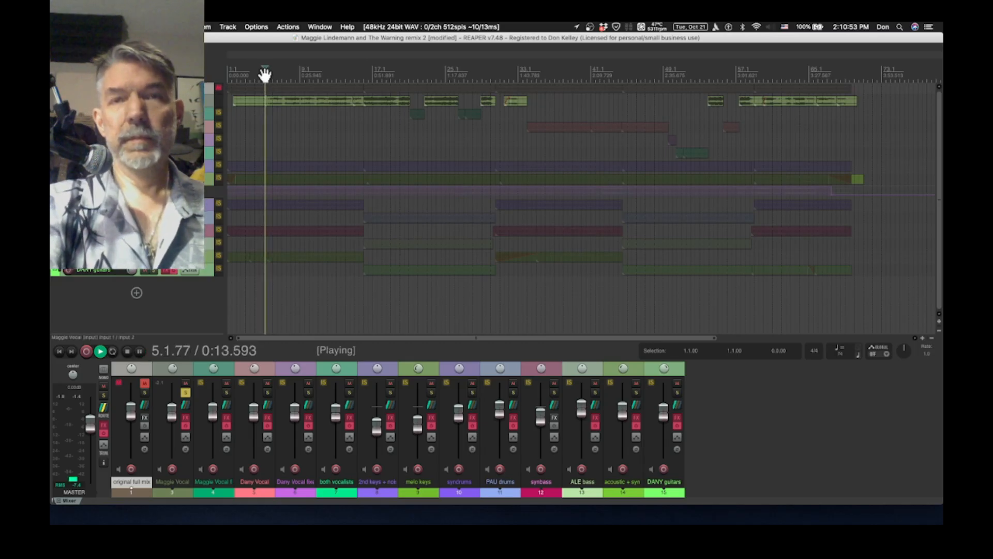
key(space)
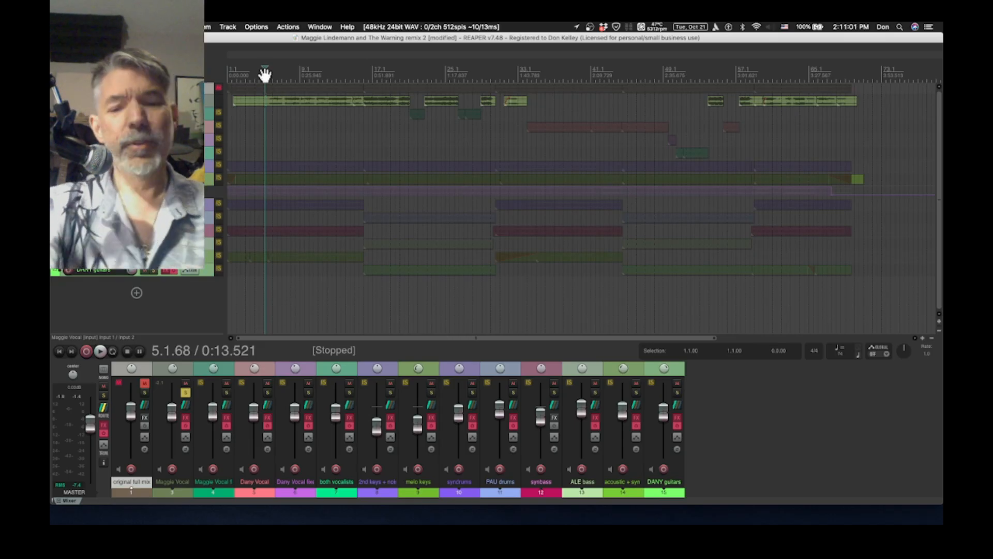
key(space)
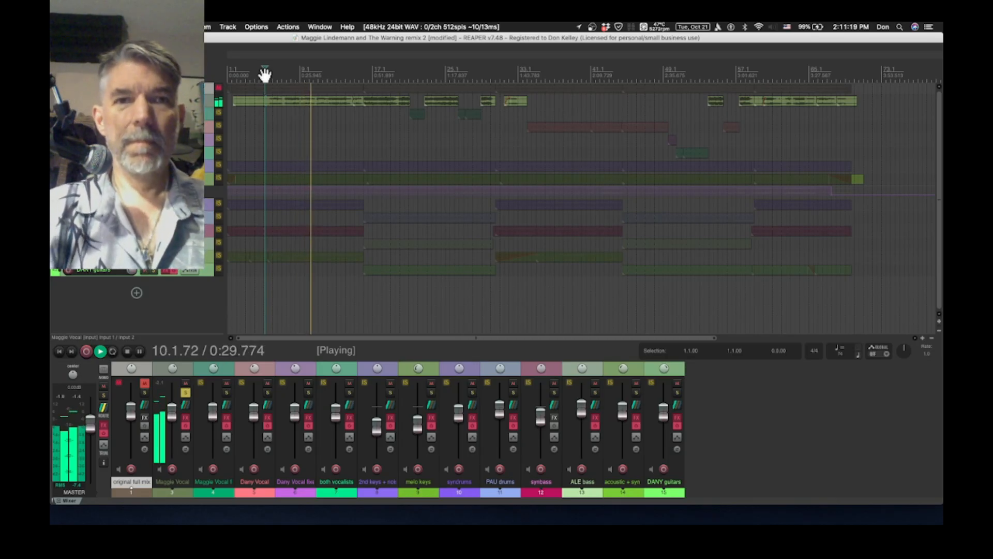
click(138, 351)
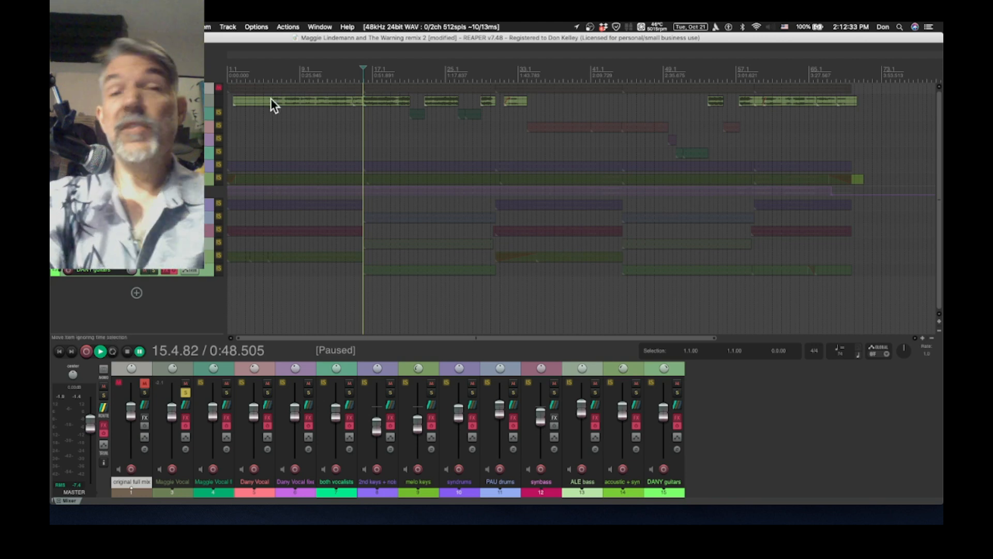
Listen to the Maggie Vocal track from about 0:48 and pause at about 0:53
key(space)
key(space)
key(space)
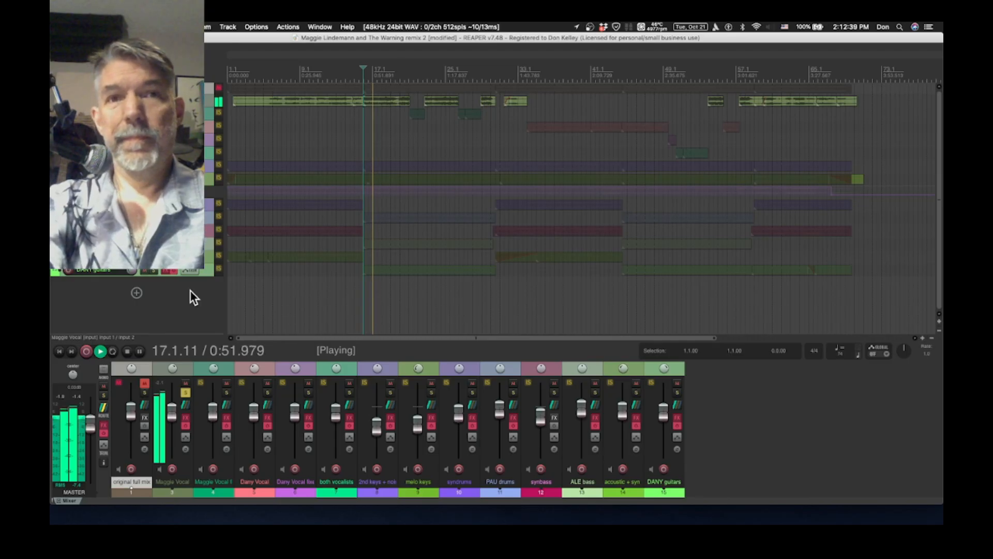
click(139, 352)
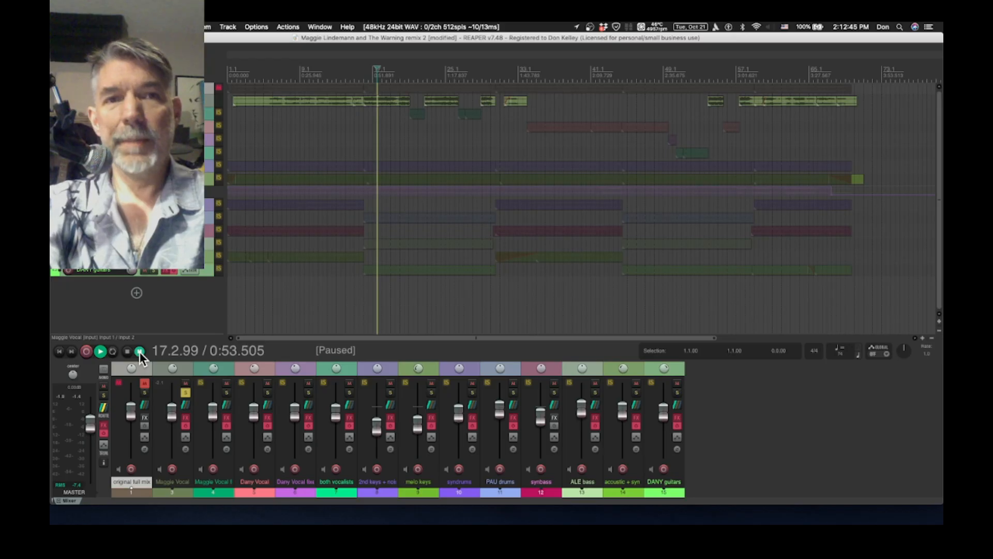
Listen to the Maggie Vocal track in stages from about 0:53, pausing at about 0:59, 1:05 and 1:09
click(139, 352)
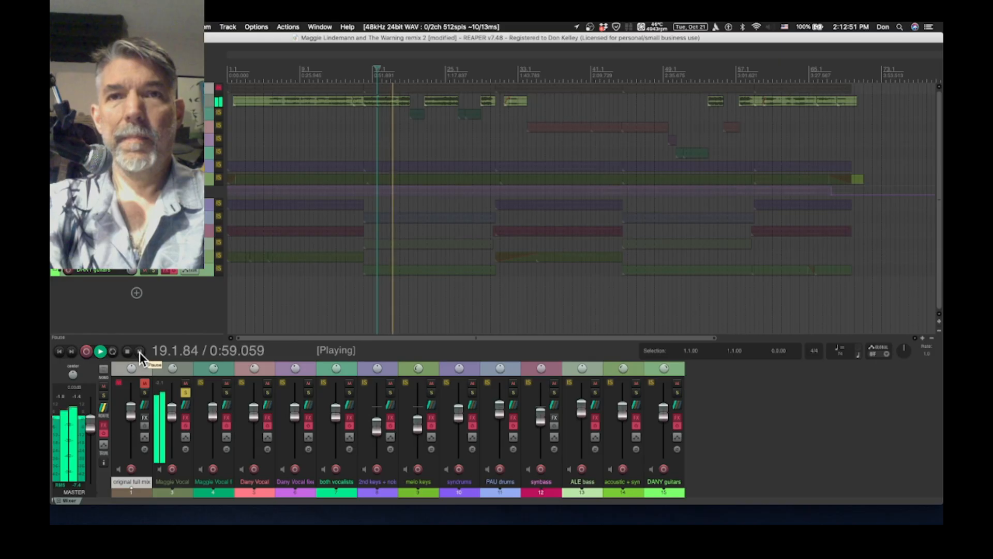
click(138, 351)
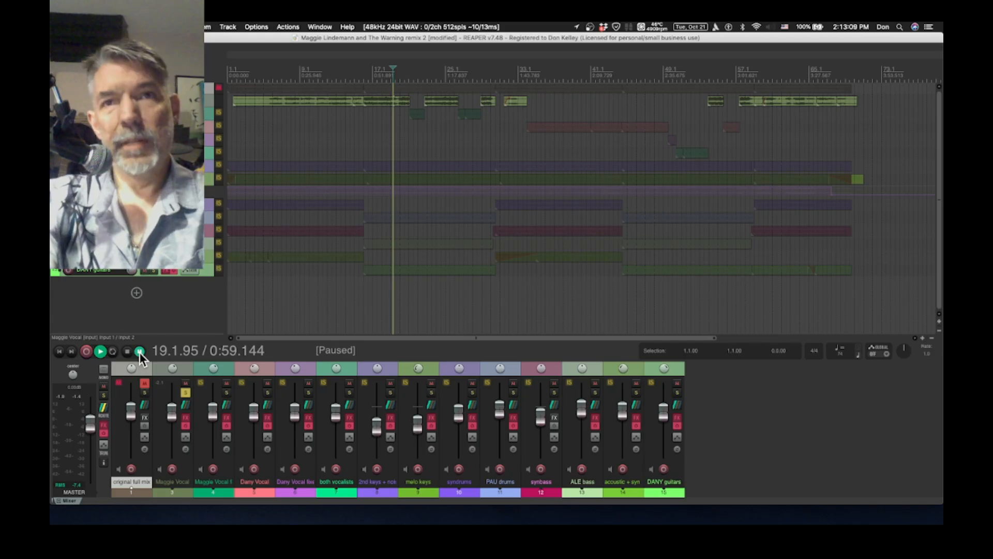
click(139, 352)
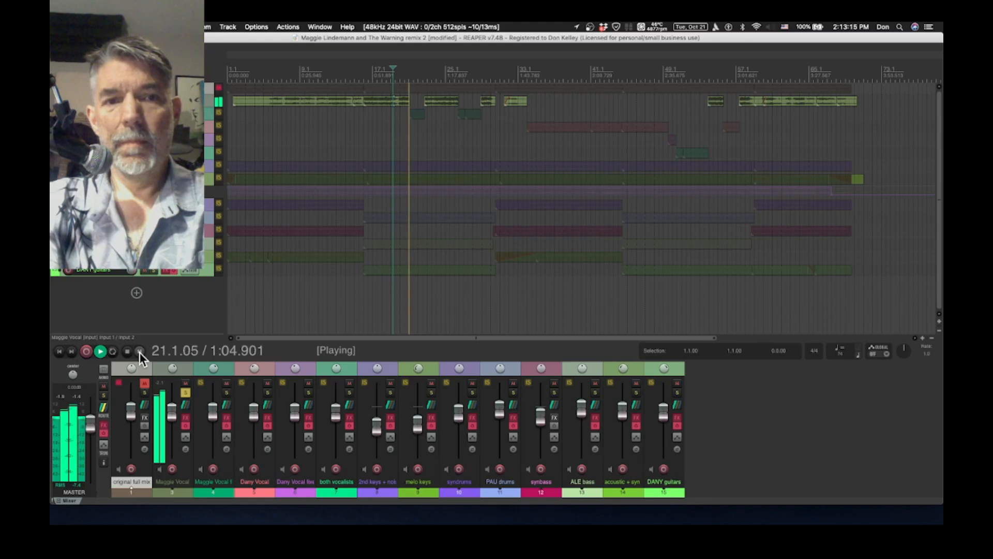
click(139, 351)
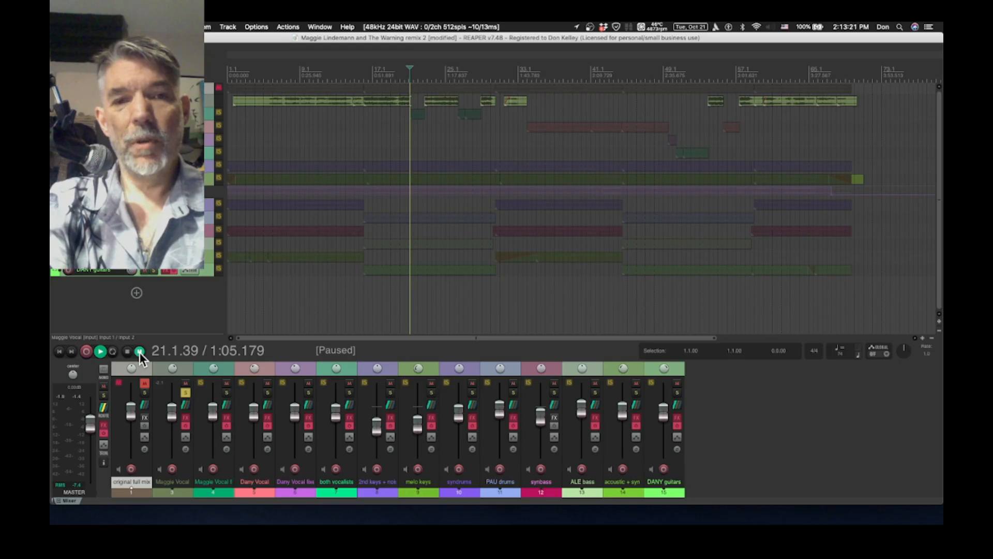
click(138, 352)
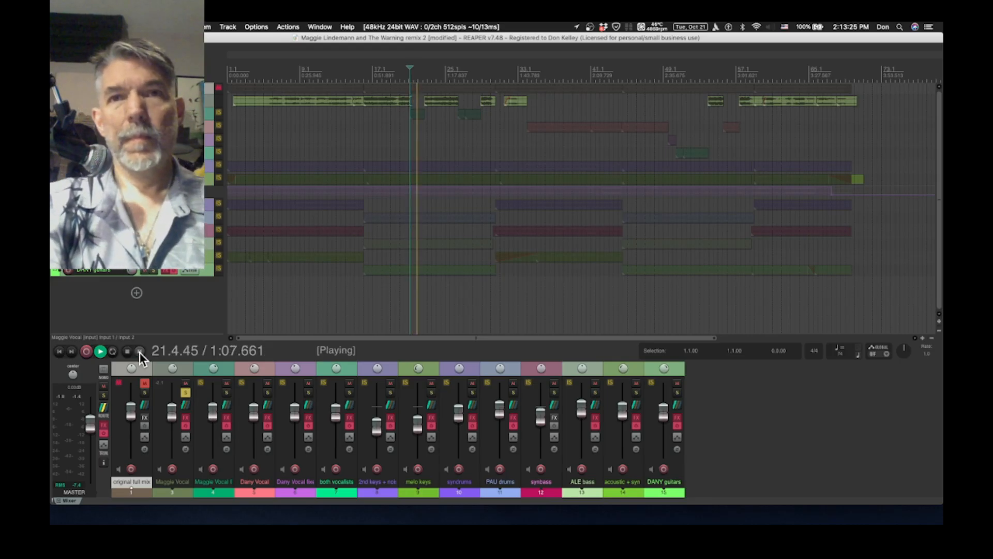
click(138, 352)
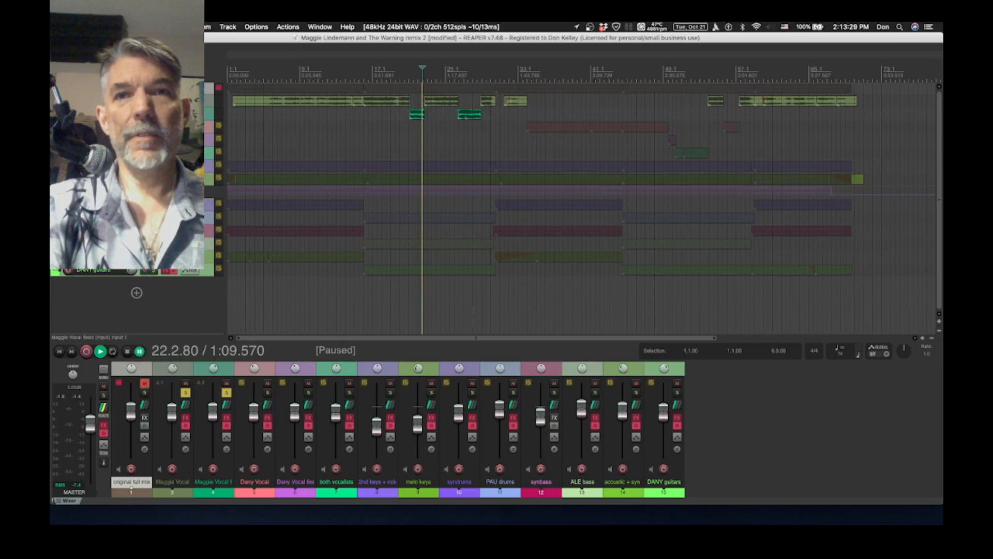
Play both soloed Maggie vocal tracks together from about 1:03 and pause at about 1:35
click(403, 73)
key(space)
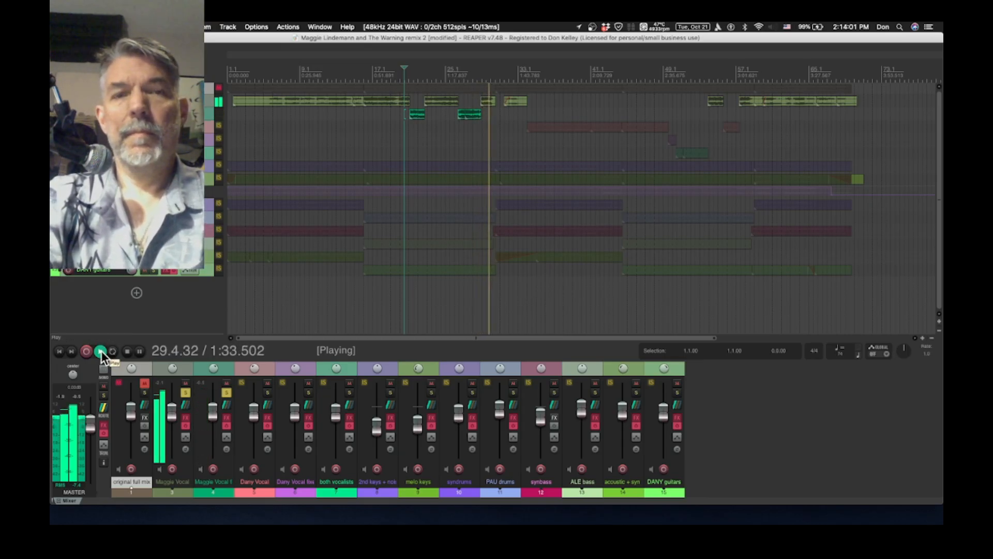
click(140, 352)
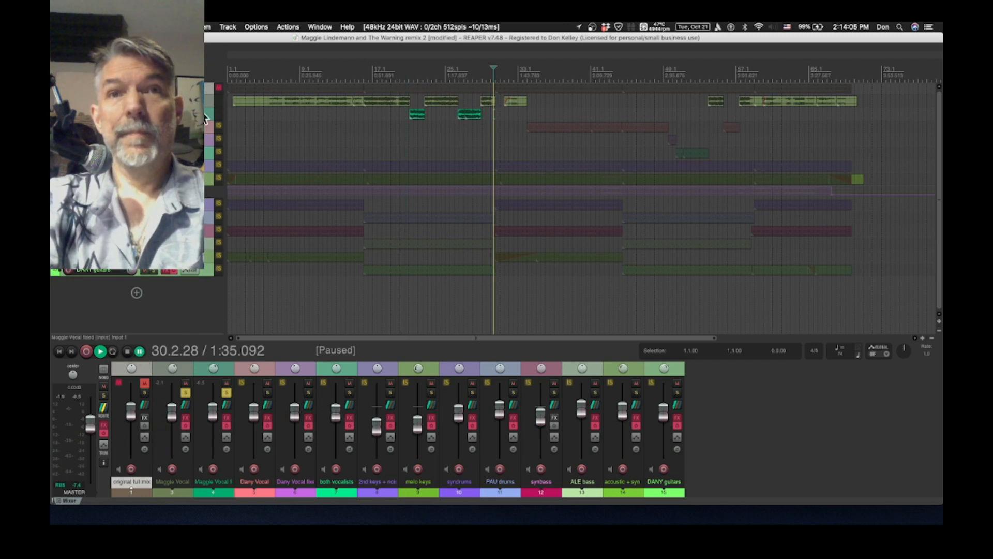
Unsolo both Maggie vocal tracks and solo the Dany Vocal track instead
click(154, 101)
click(154, 114)
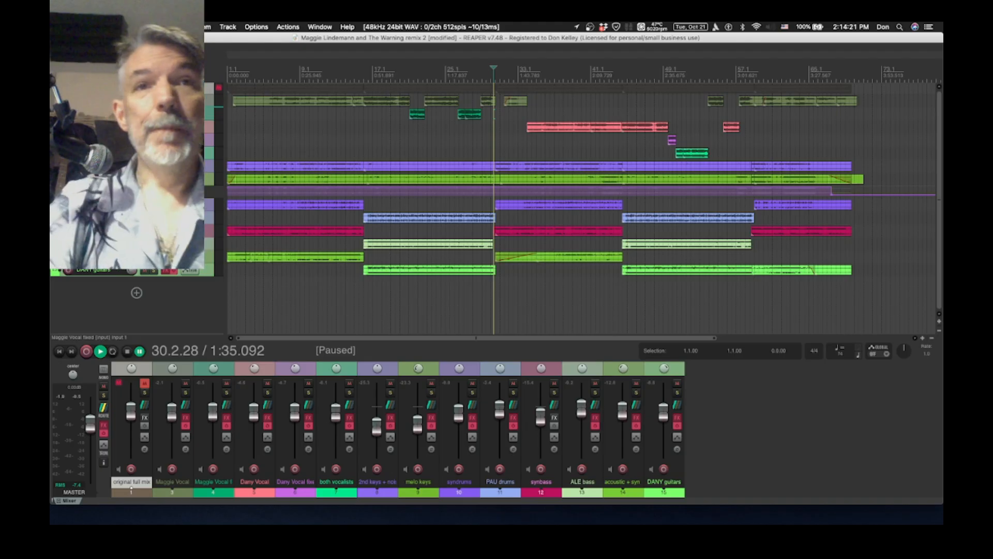
click(268, 393)
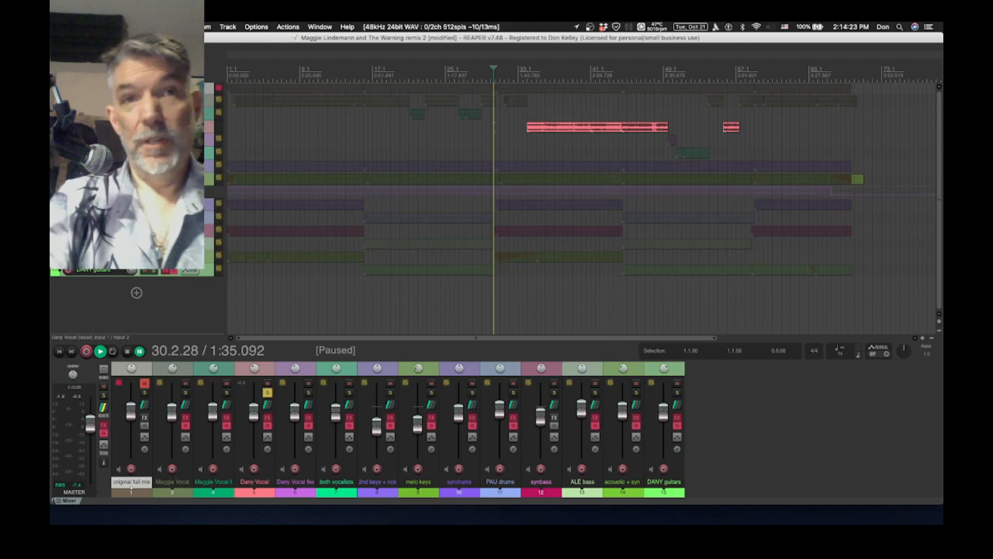
Listen to the Dany vocals from the start of their first clip, pausing at about 2:03 and again at about 2:20
click(525, 75)
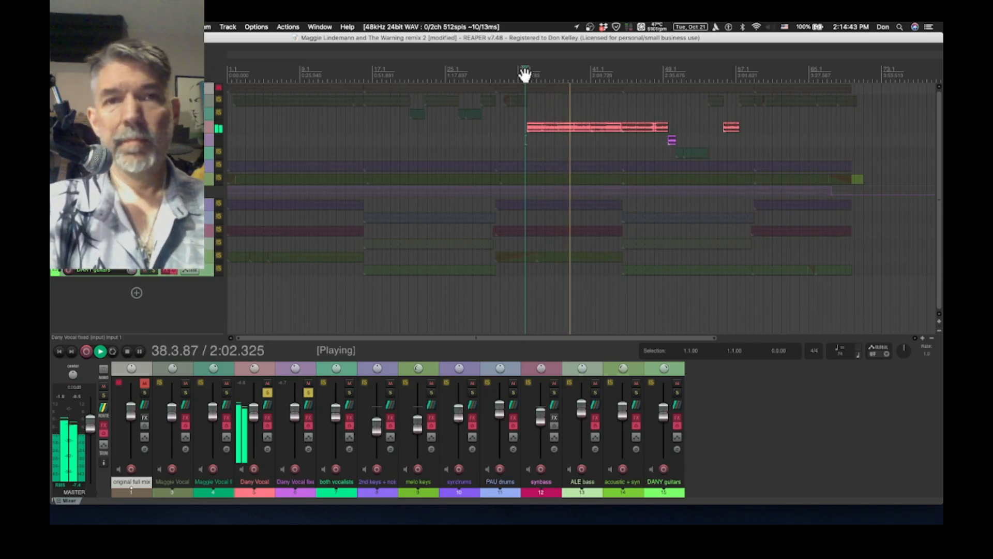
click(139, 352)
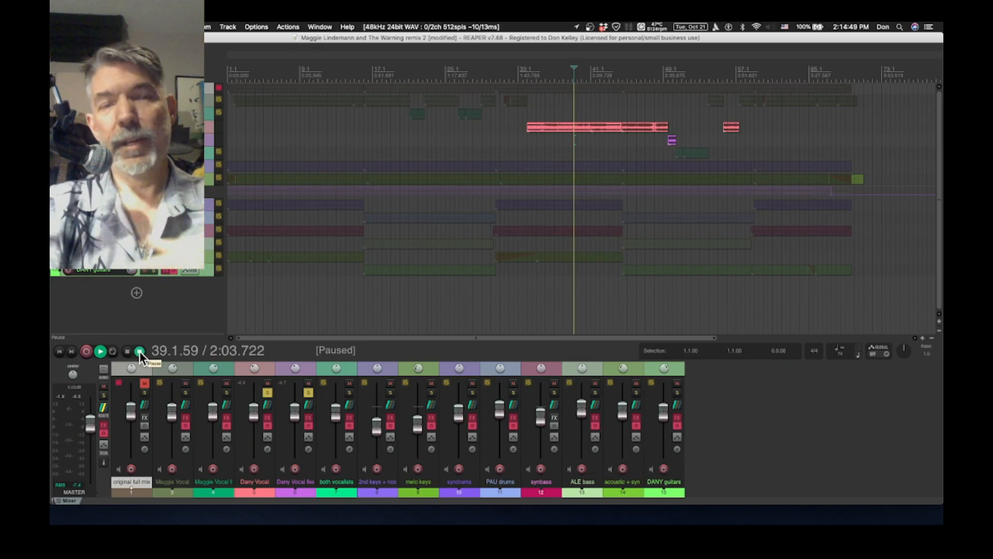
click(138, 351)
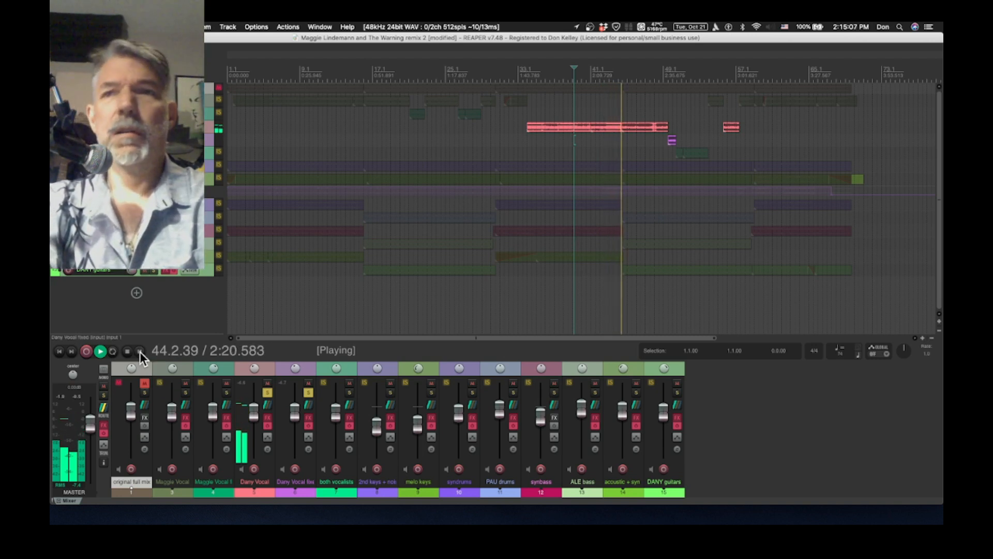
click(140, 351)
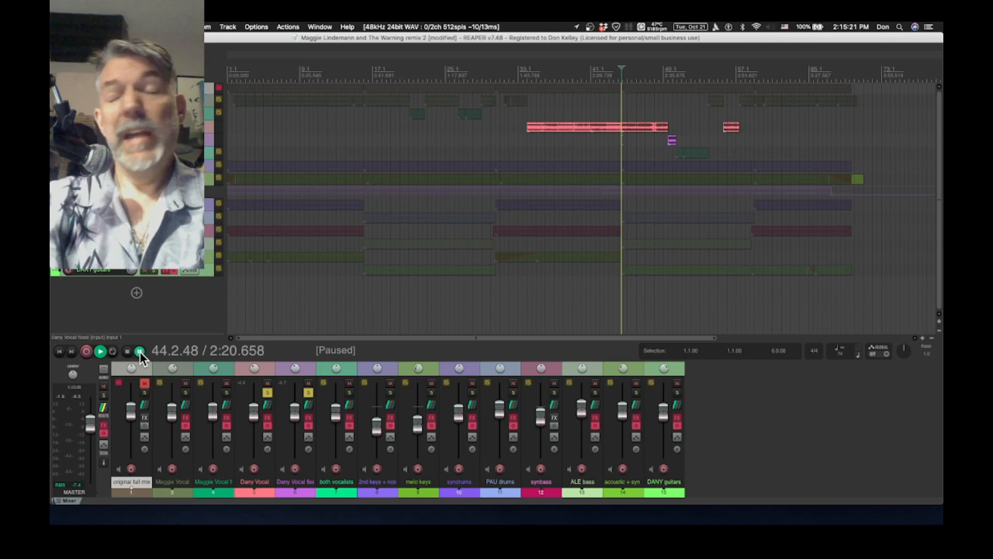
Listen to the soloed Dany vocals in stages from about 2:20, pausing at about 2:27 and again at about 2:35
click(139, 352)
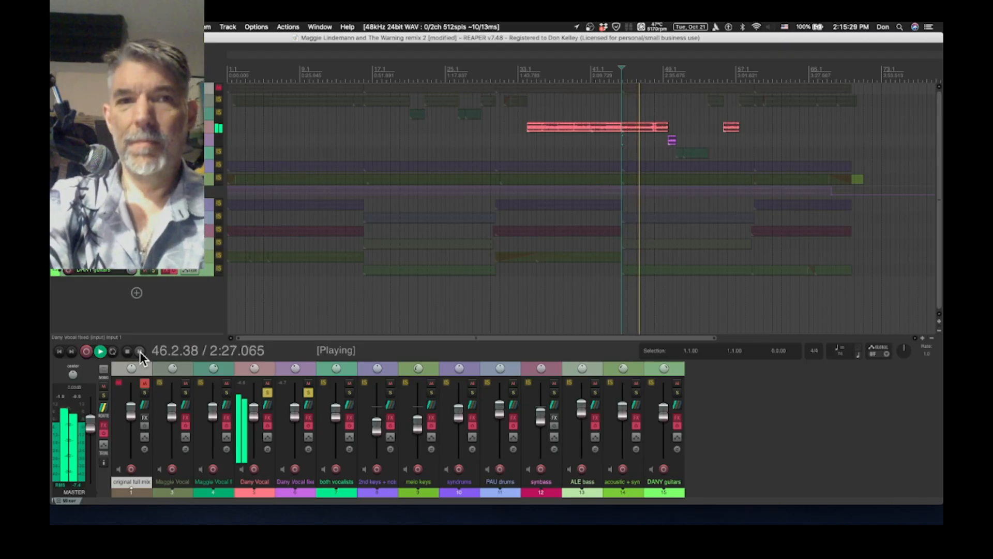
click(139, 352)
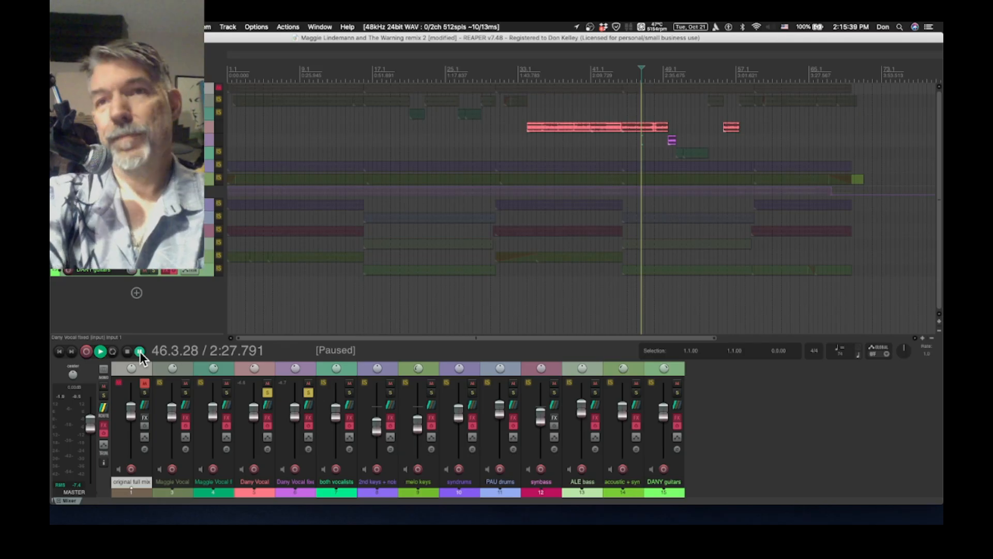
click(140, 352)
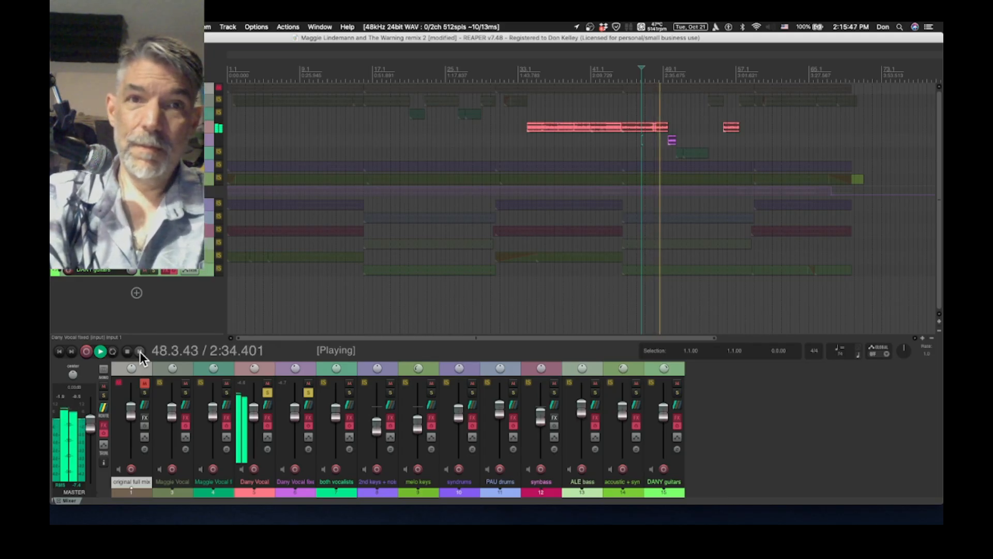
click(140, 351)
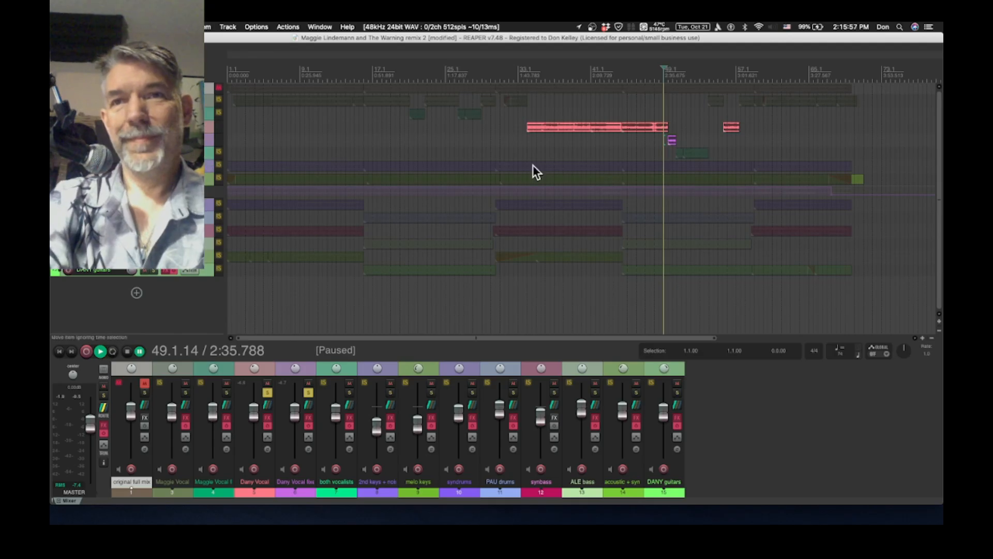
Replay the Dany vocals from about 2:31, pause at about 2:36, and play on to about 2:42 before stopping
click(650, 71)
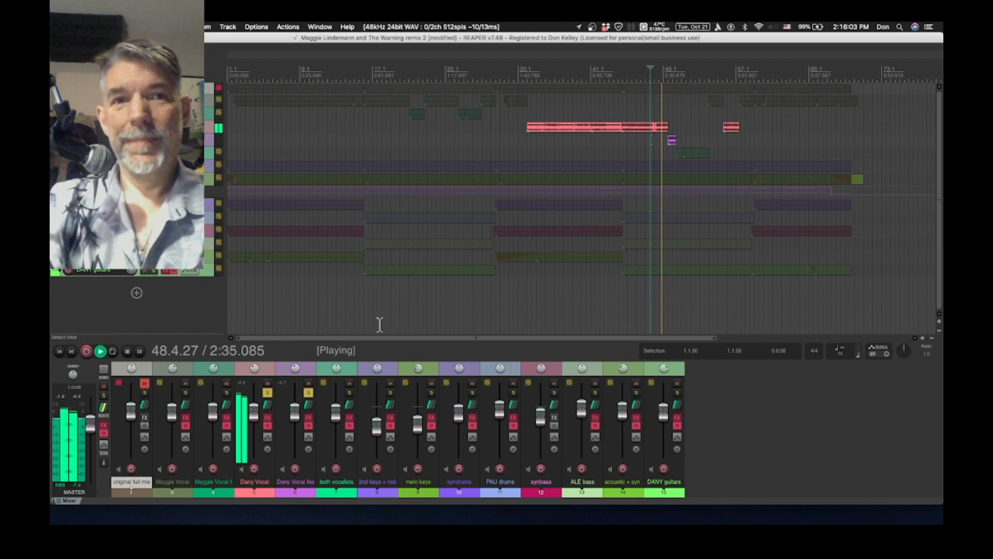
click(140, 351)
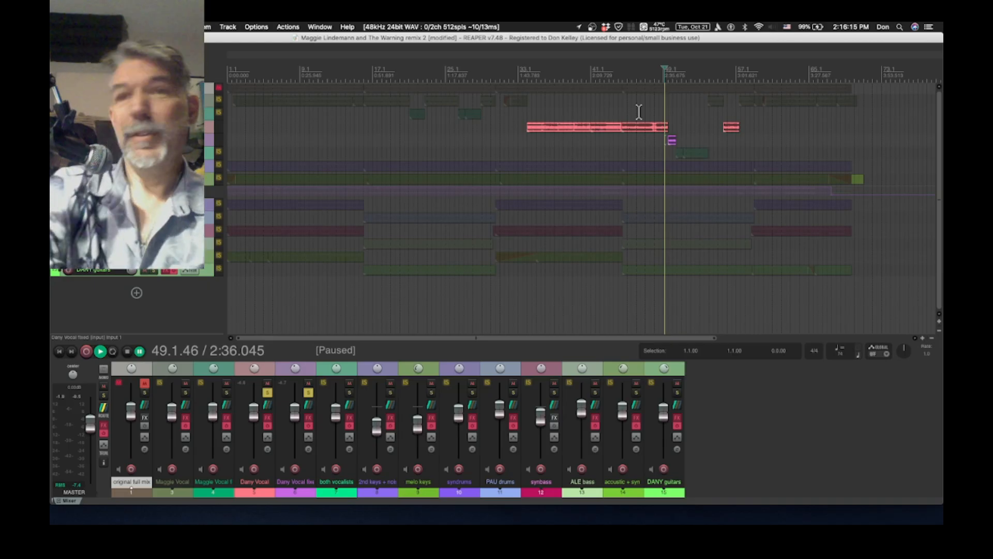
key(space)
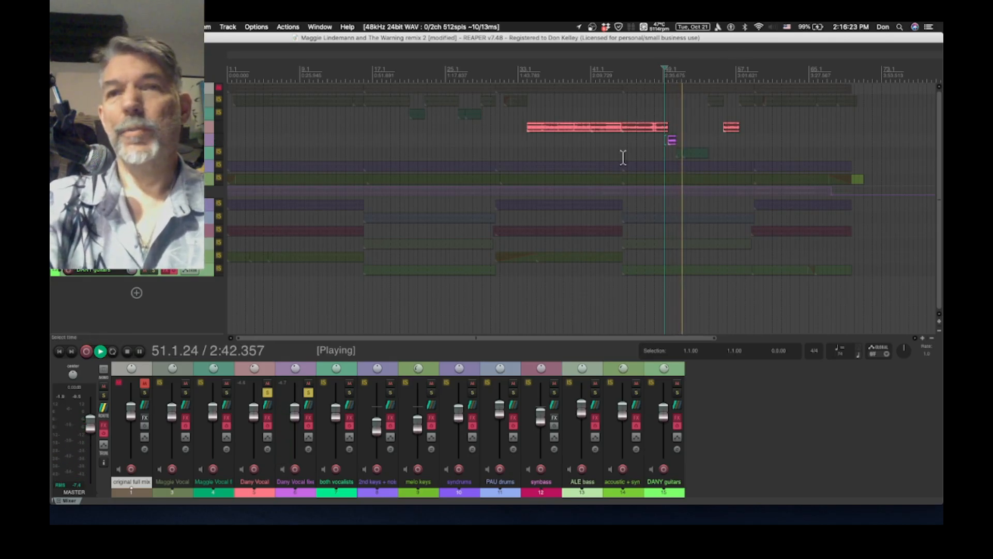
click(127, 351)
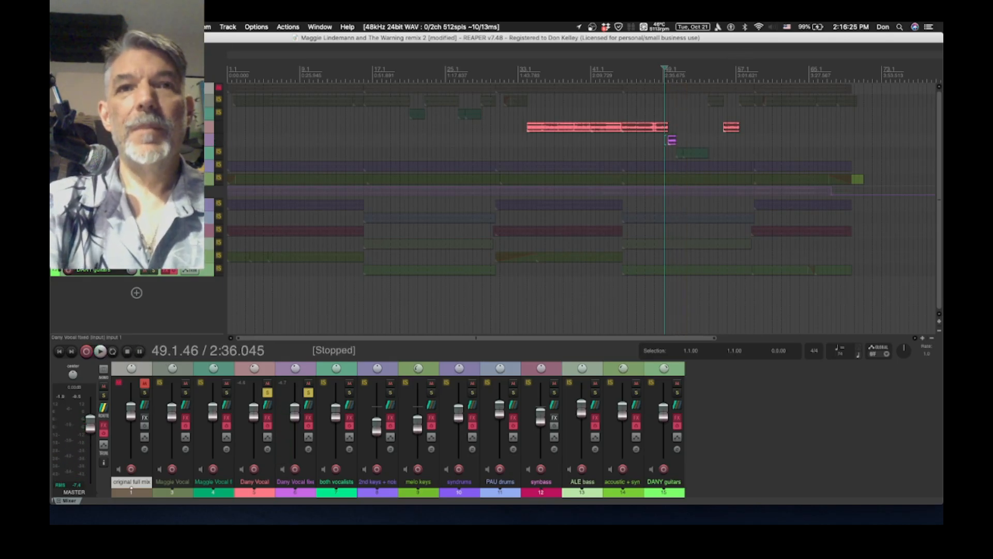
Replace the Dany vocal solos with the melo keys and 2nd keys + noises tracks and play them from the song's start
click(154, 140)
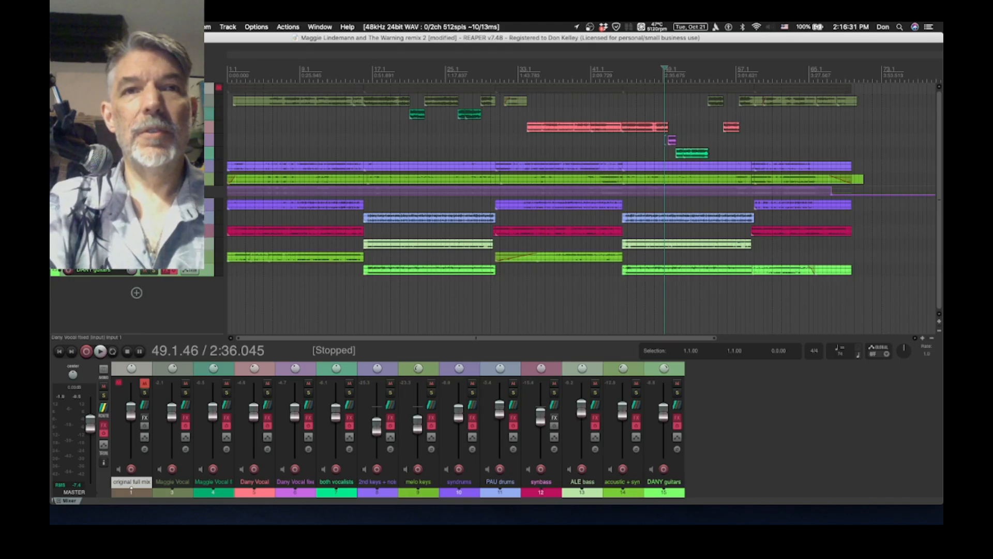
click(154, 179)
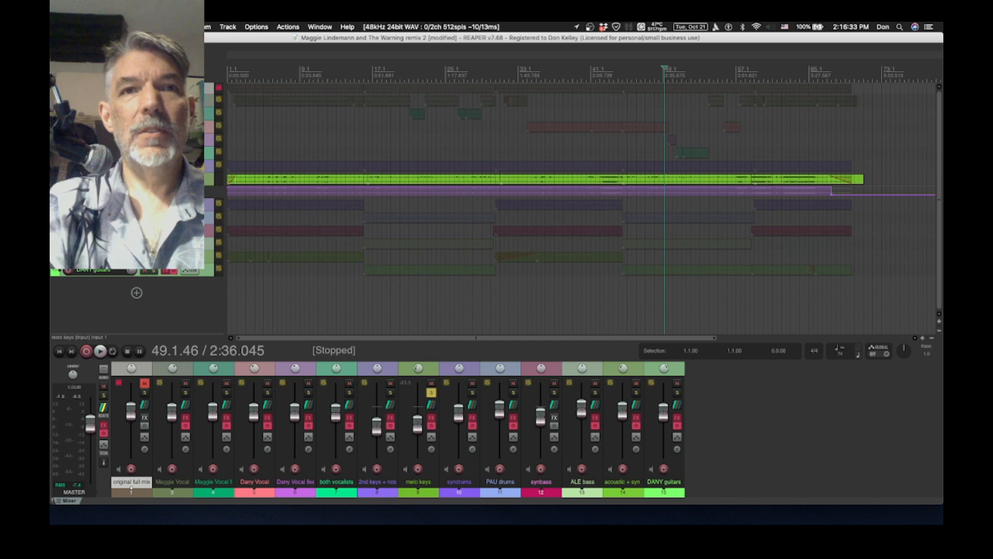
click(154, 166)
click(231, 71)
key(space)
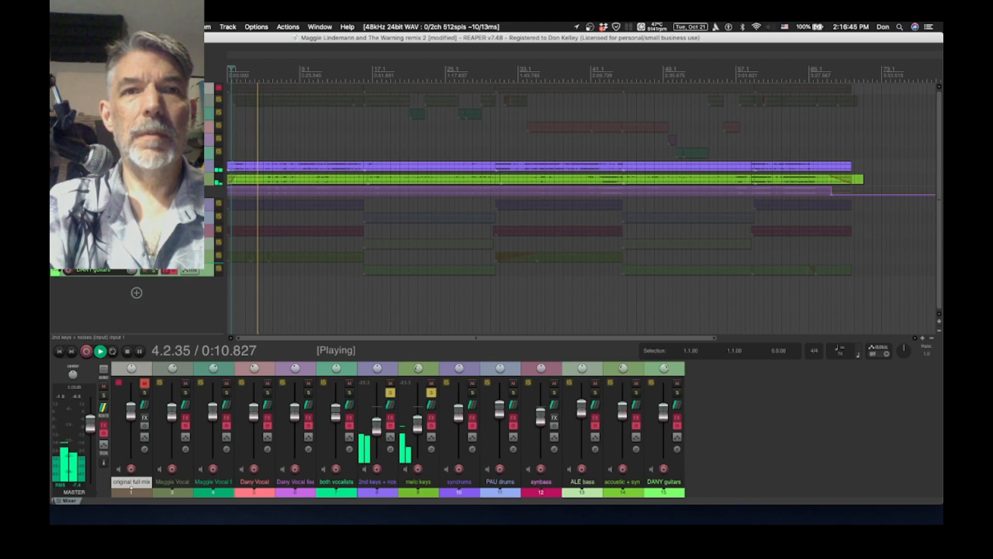
Add the acoustic + syn riff and DANY guitars tracks to the solo group and restart playback from the song's start
click(153, 257)
click(154, 270)
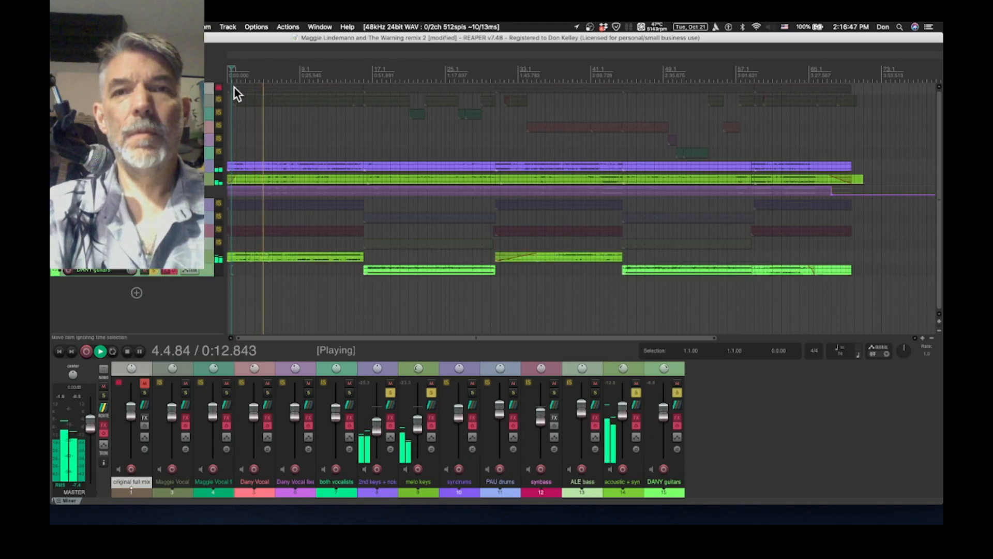
click(100, 352)
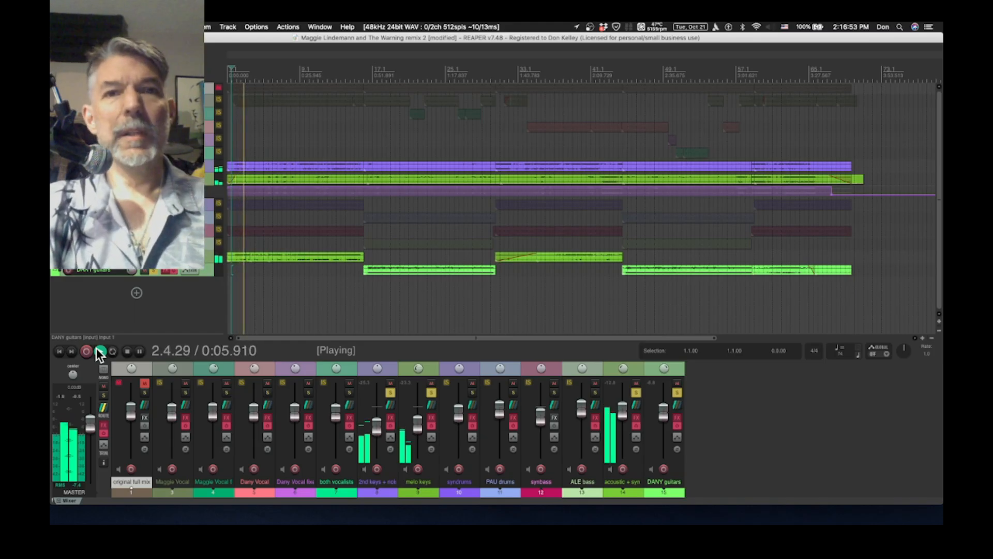
Raise the melo keys and 2nd keys faders during playback, and replay from about 0:26, pausing at about 0:36
click(205, 176)
drag(420, 426, 420, 406)
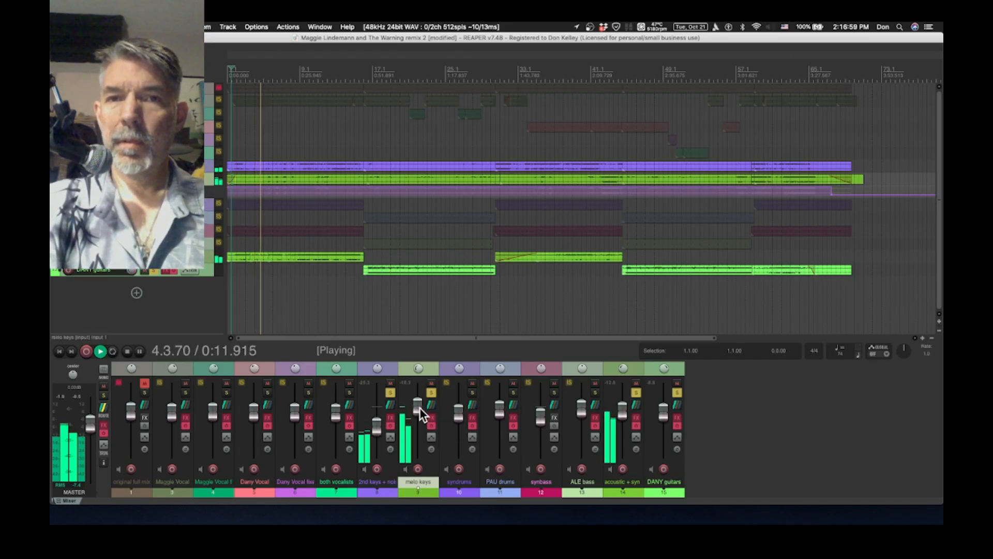
drag(380, 427, 374, 408)
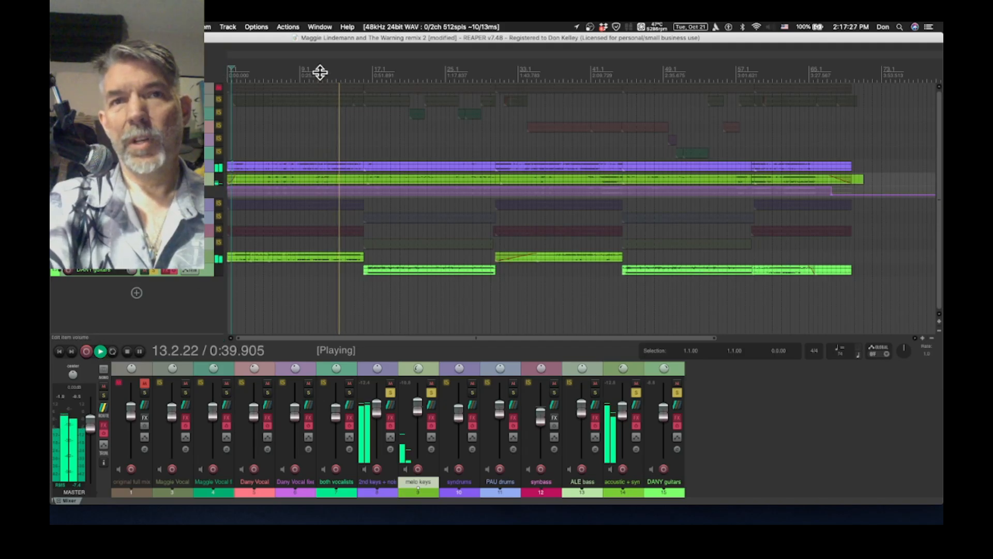
click(300, 73)
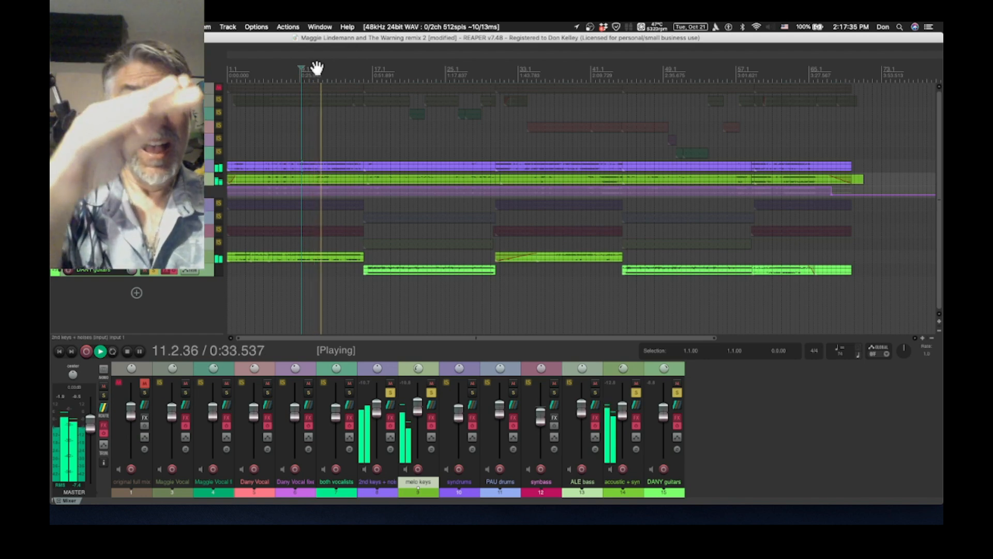
click(139, 352)
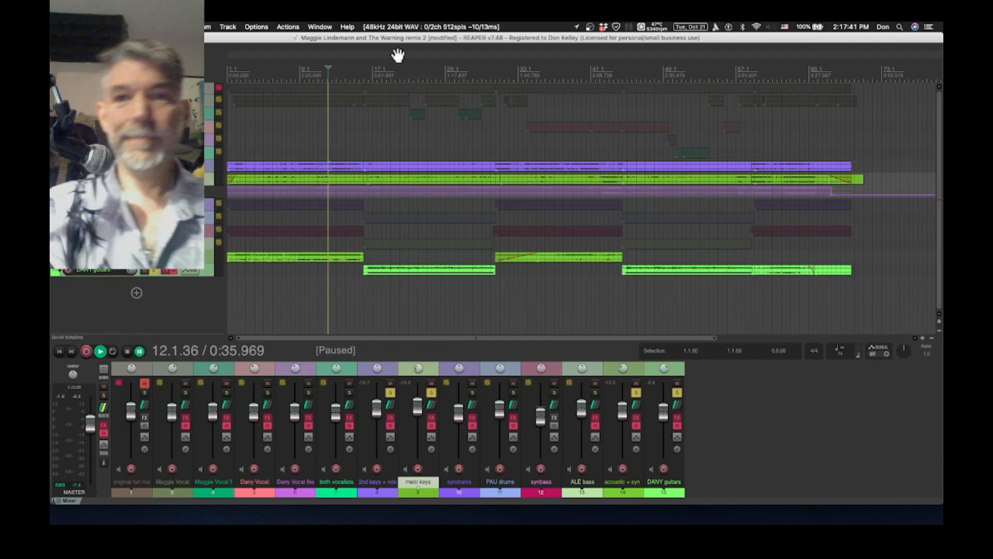
Undo the last changes to the two keys tracks, solo melo keys again, and raise both keys faders
key(super+z)
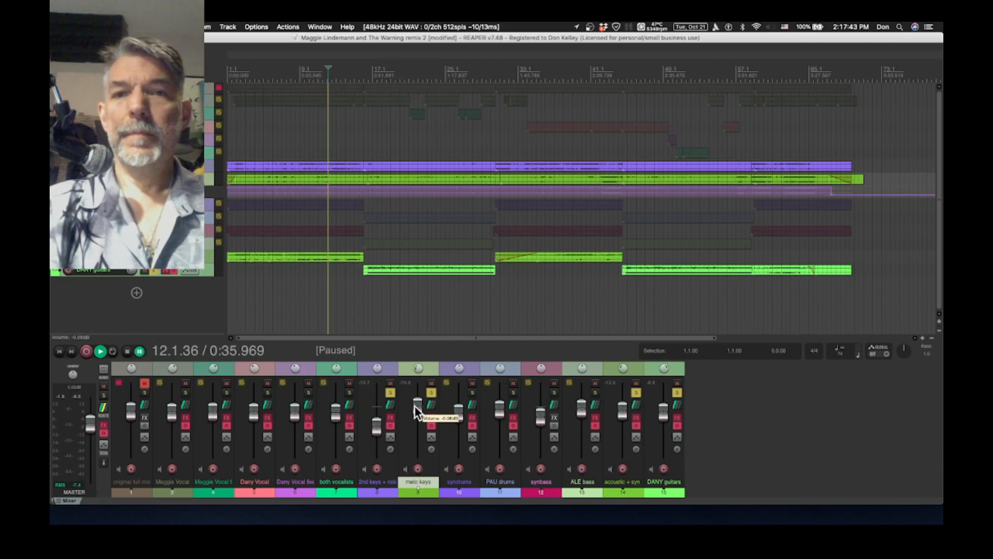
key(super+z)
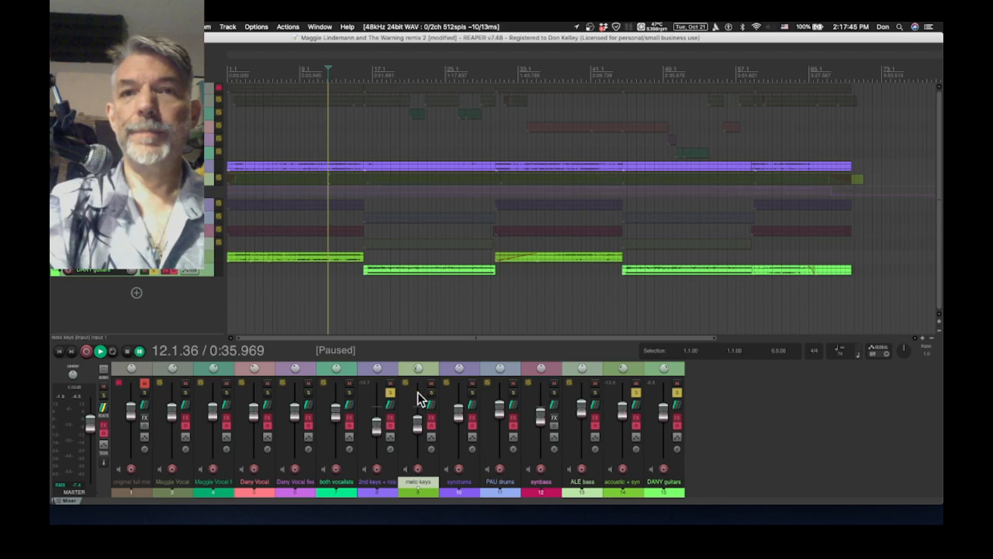
click(389, 394)
click(389, 394)
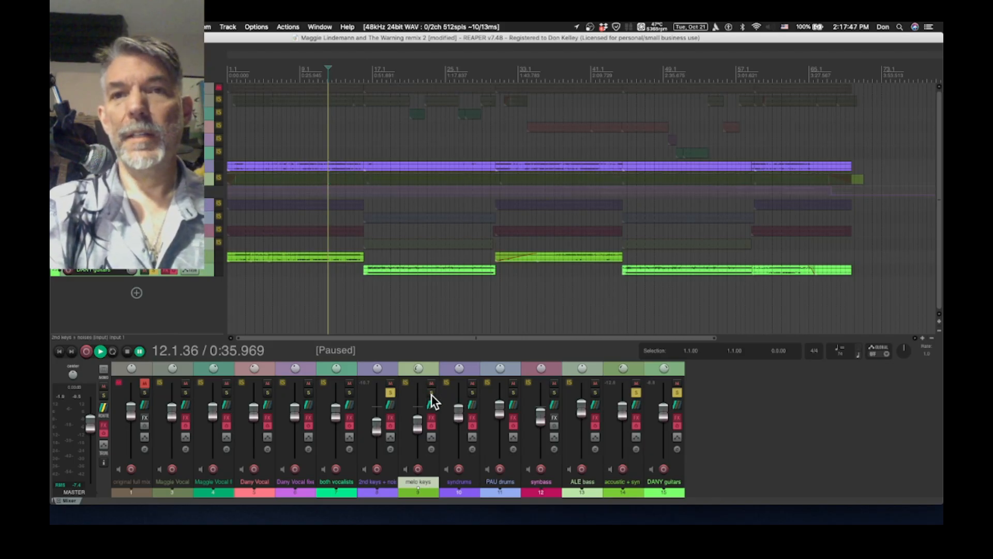
click(431, 393)
drag(378, 426, 416, 407)
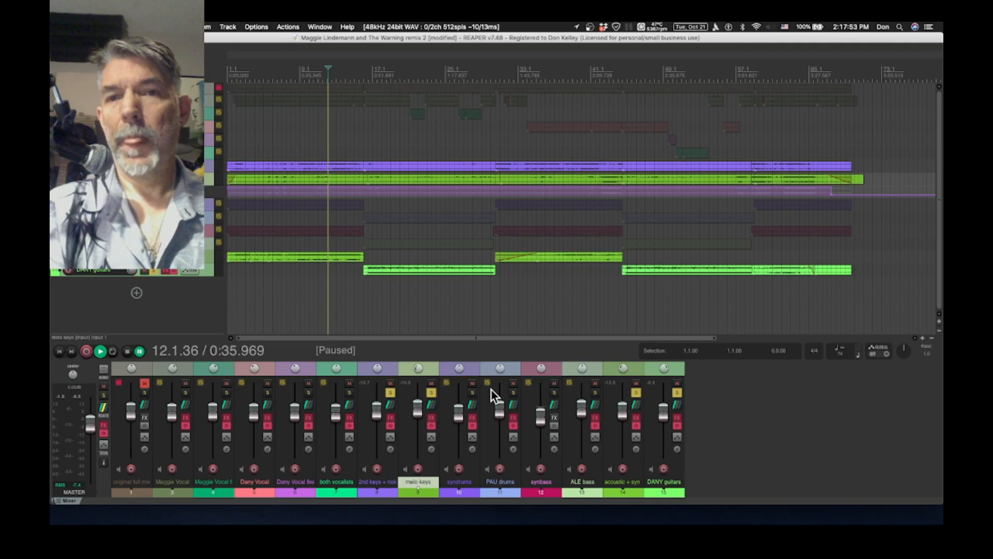
Add the synbass and syndrums tracks to the solo group and listen from about 0:36, restarting from about 0:32
click(554, 392)
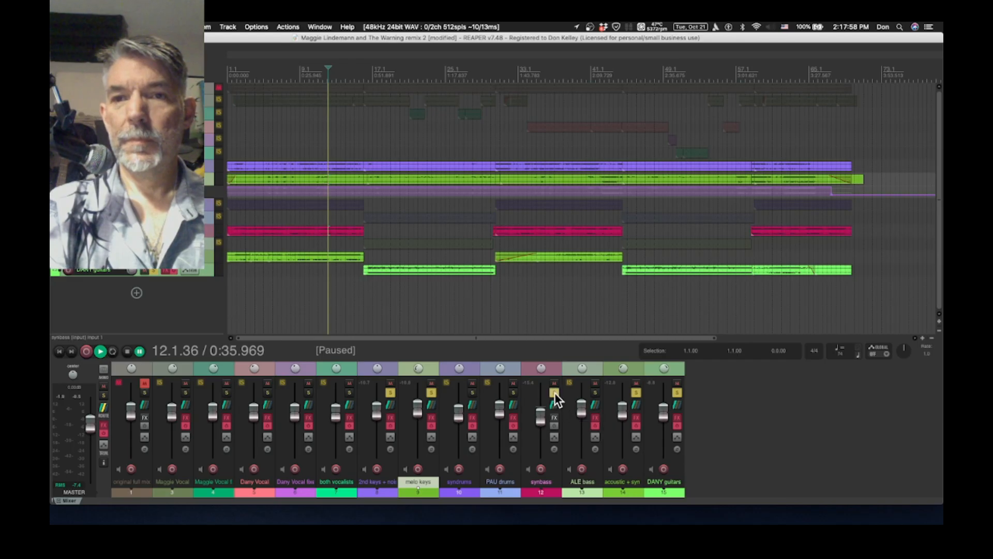
click(472, 393)
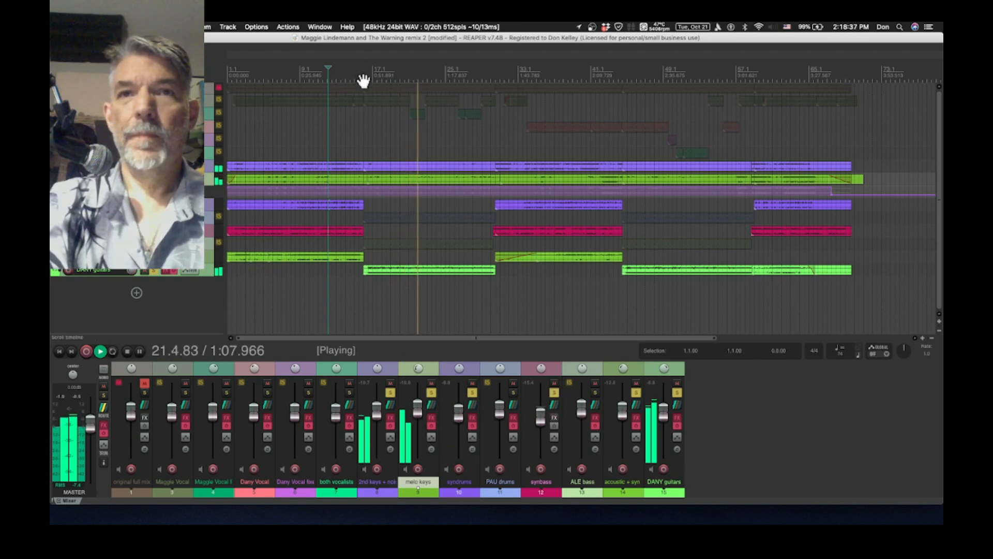
click(317, 76)
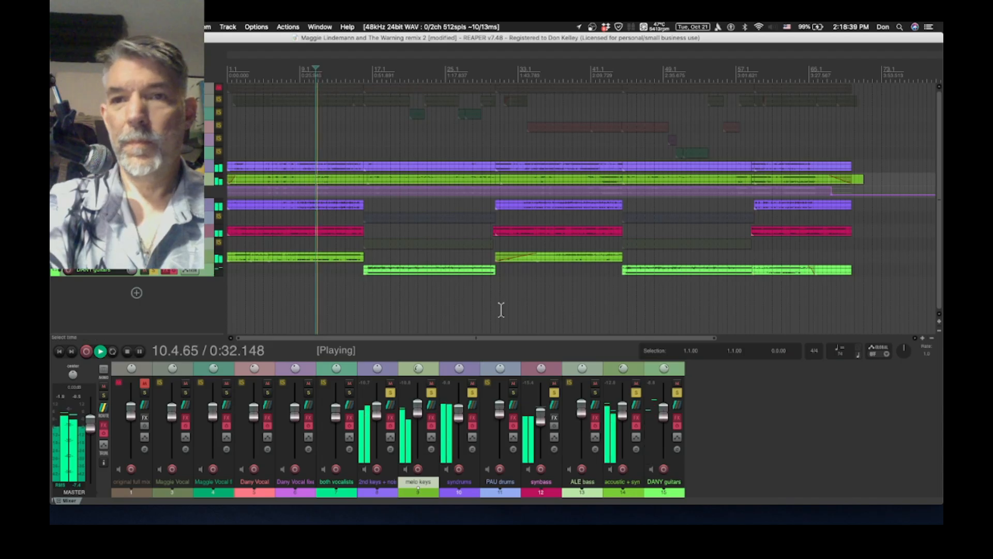
Unsolo the acoustic + syn riff, DANY guitars, syndrums, melo keys and 2nd keys tracks so that only synbass plays
click(636, 392)
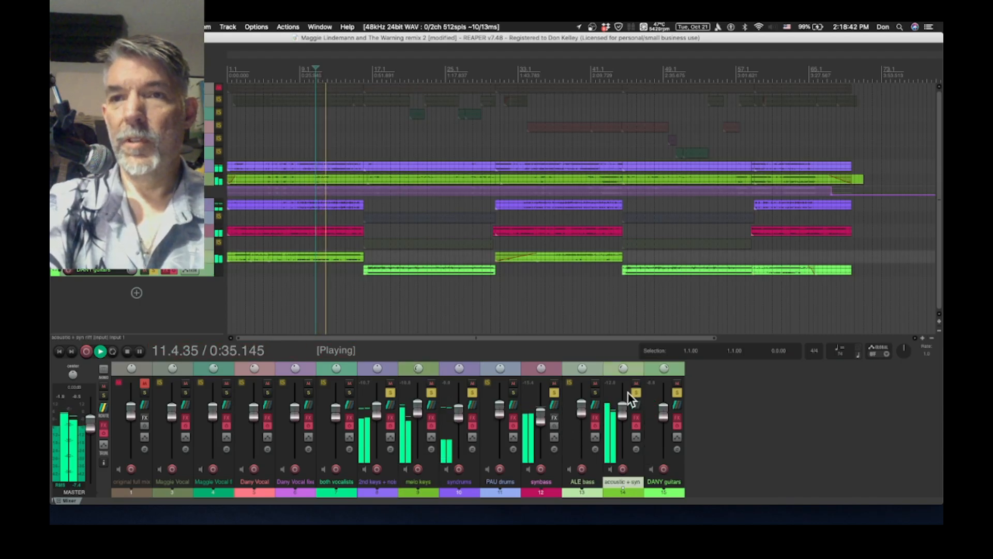
click(678, 392)
click(472, 393)
click(431, 392)
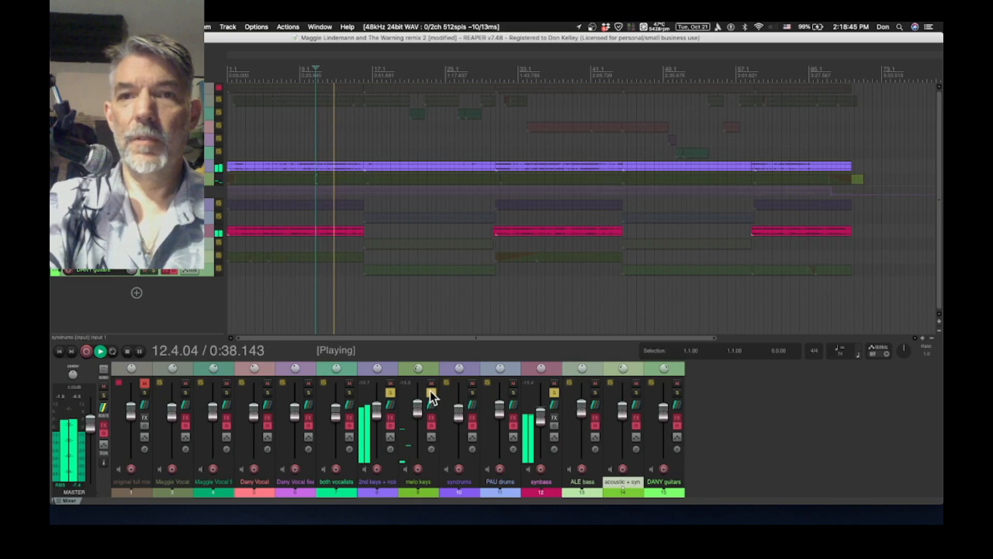
click(389, 392)
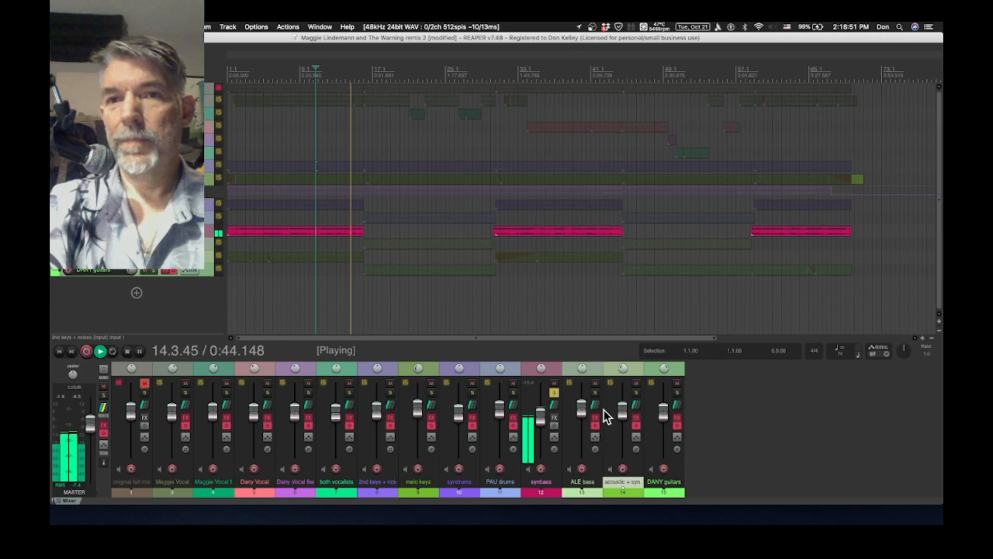
Solo ALE bass alongside synbass, listen to both until about 1:38, and stop playback and unsolo both bass tracks
click(595, 392)
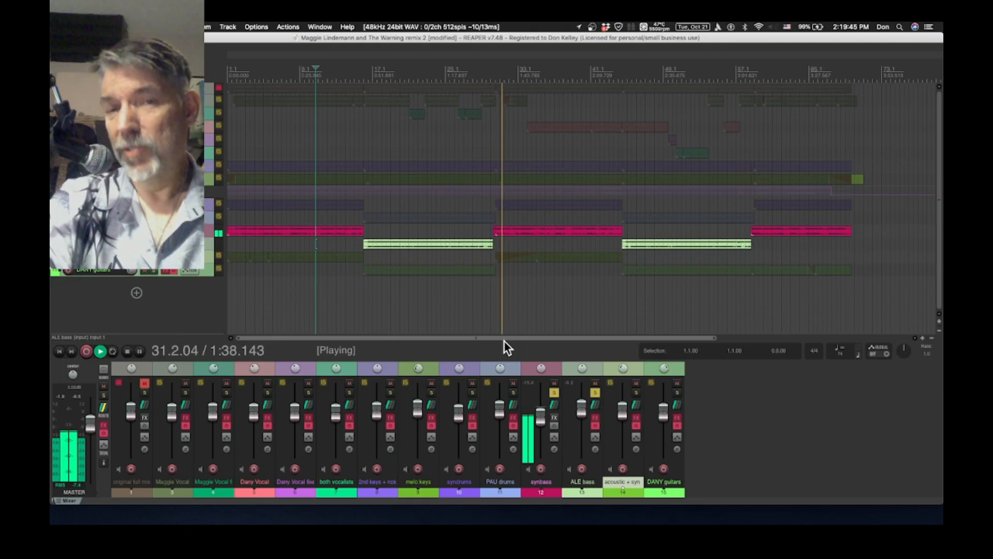
key(space)
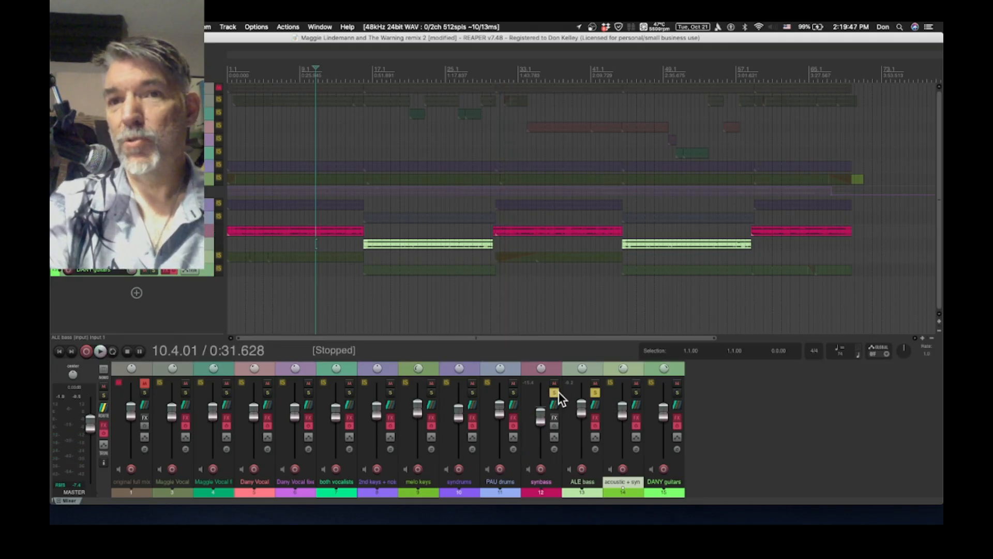
click(554, 393)
click(595, 393)
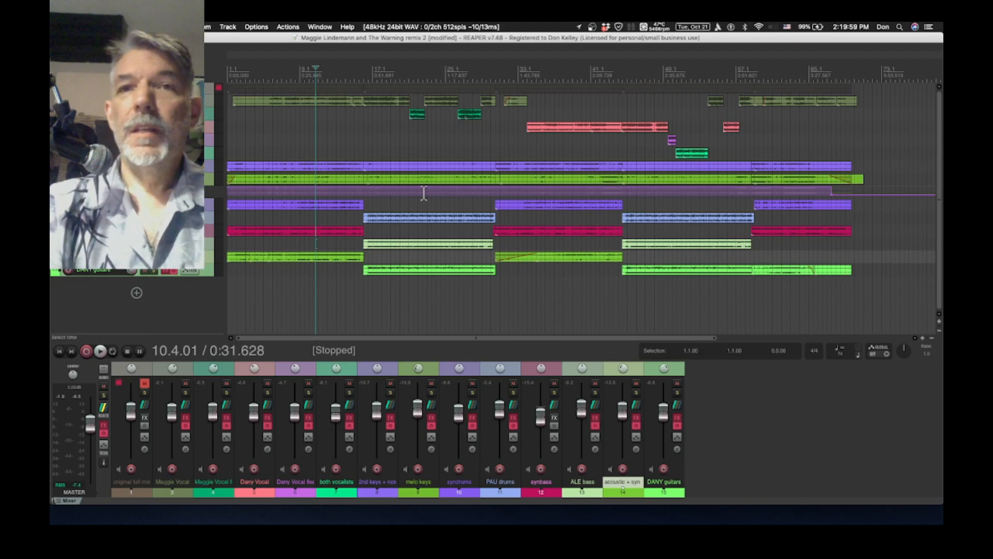
Solo the PAU drums and listen from about 0:48 to 1:18, and unsolo them and stop playback
click(364, 73)
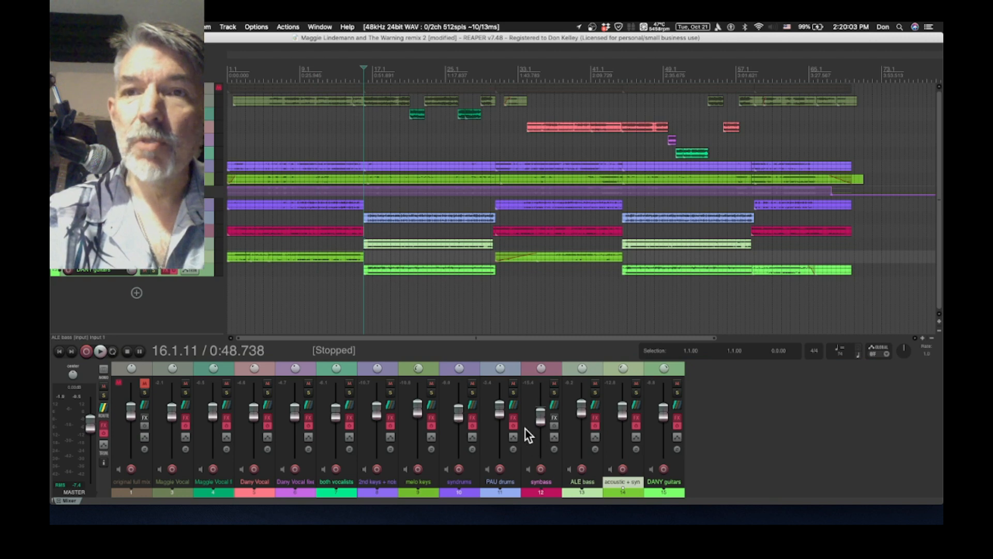
click(513, 392)
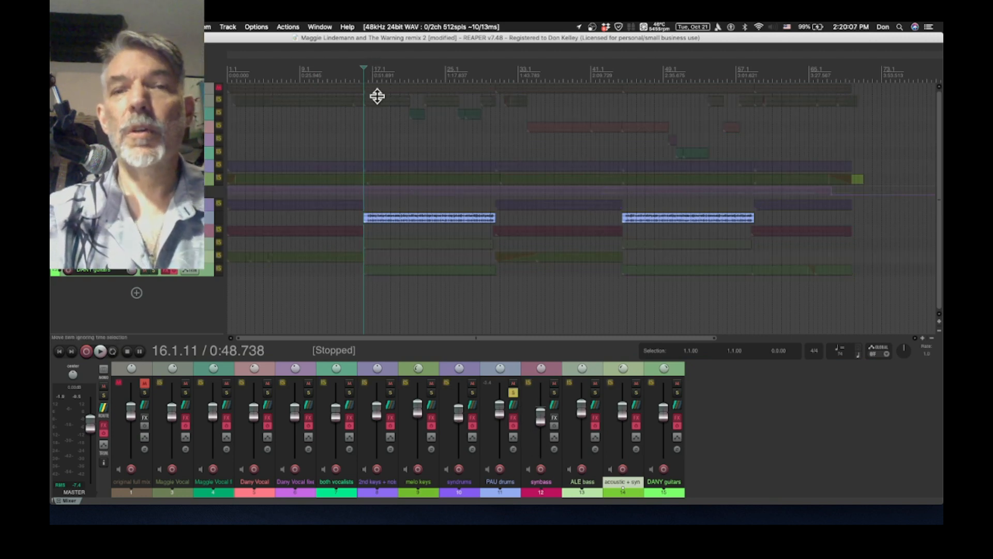
key(space)
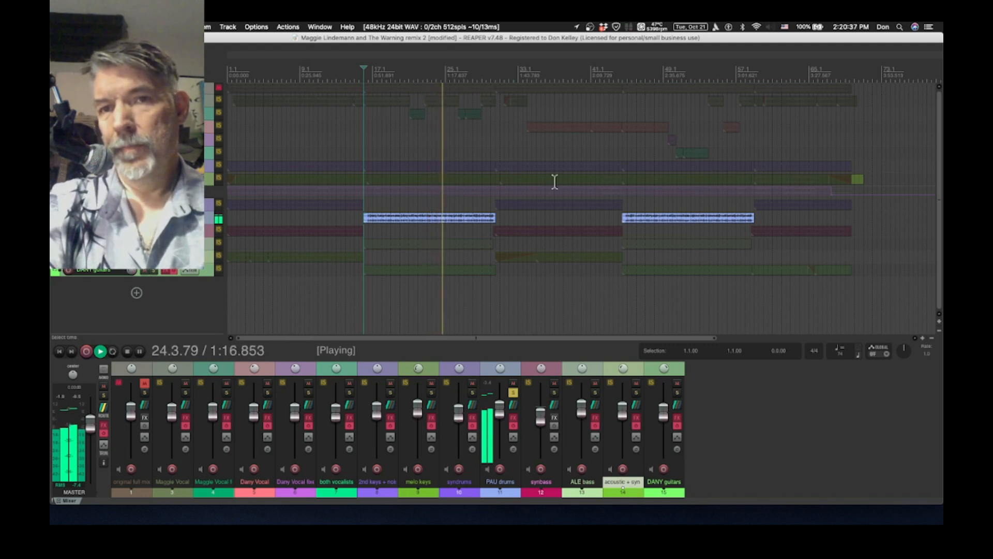
click(516, 393)
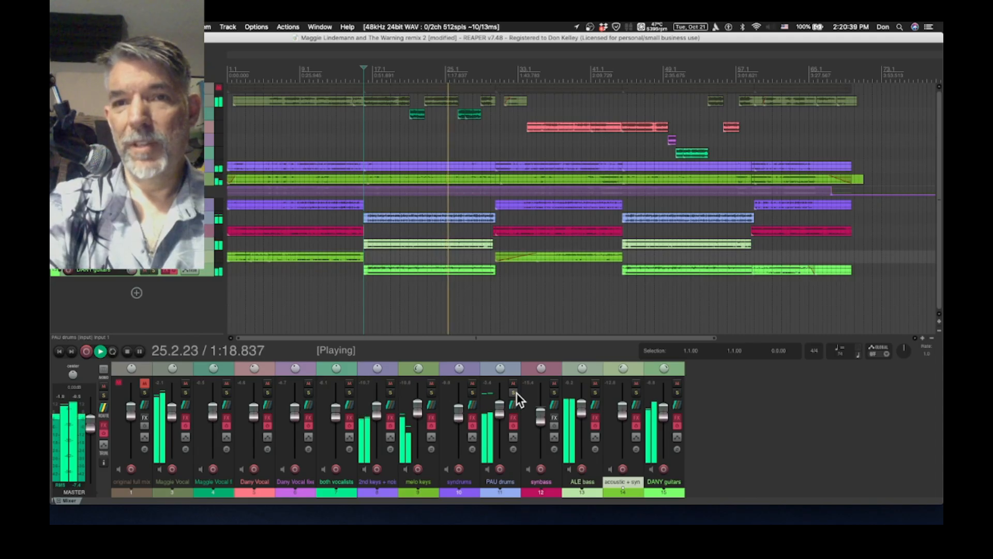
key(space)
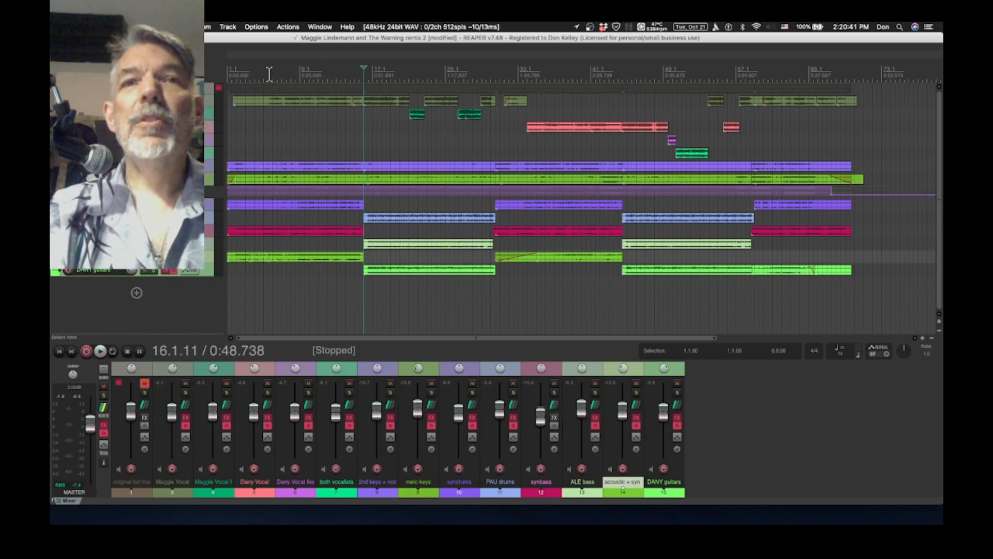
Move the edit cursor to about 0:01 and undo the recent changes back to the lower 2nd keys and melo keys fader levels
click(231, 69)
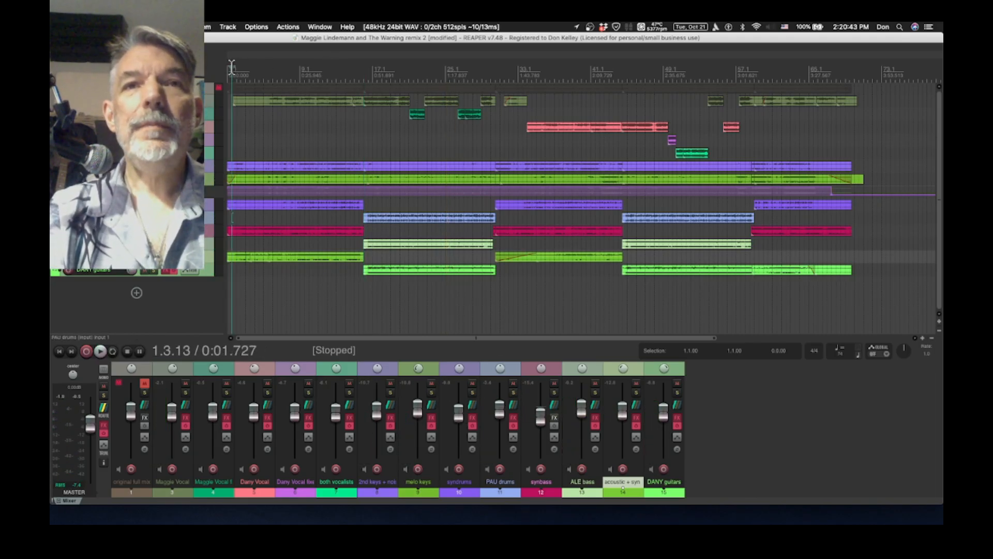
click(743, 403)
key(F6)
key(F6)
key(F6)
key(F6)
key(F6)
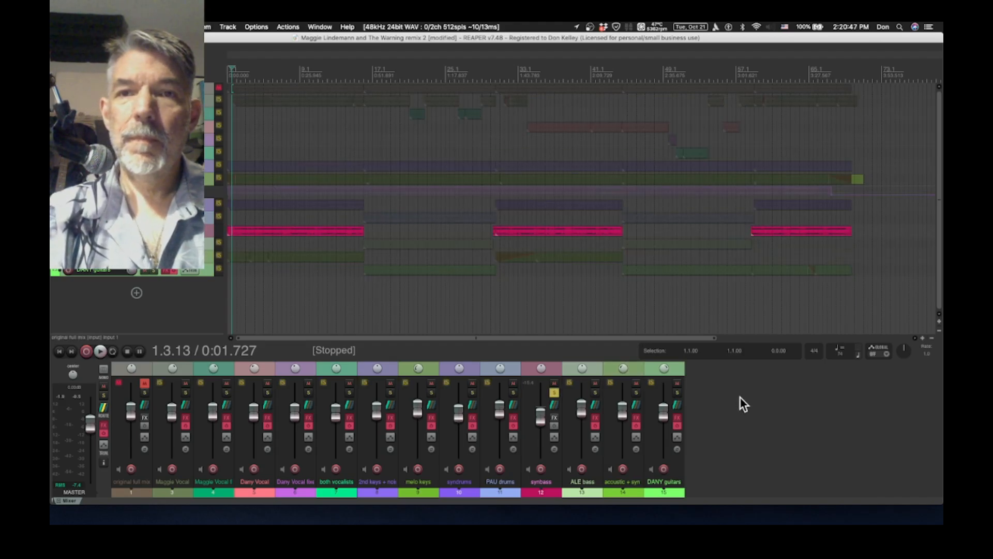
key(F6)
key(F6)
key(F6)
key(F6)
key(F6)
key(F6)
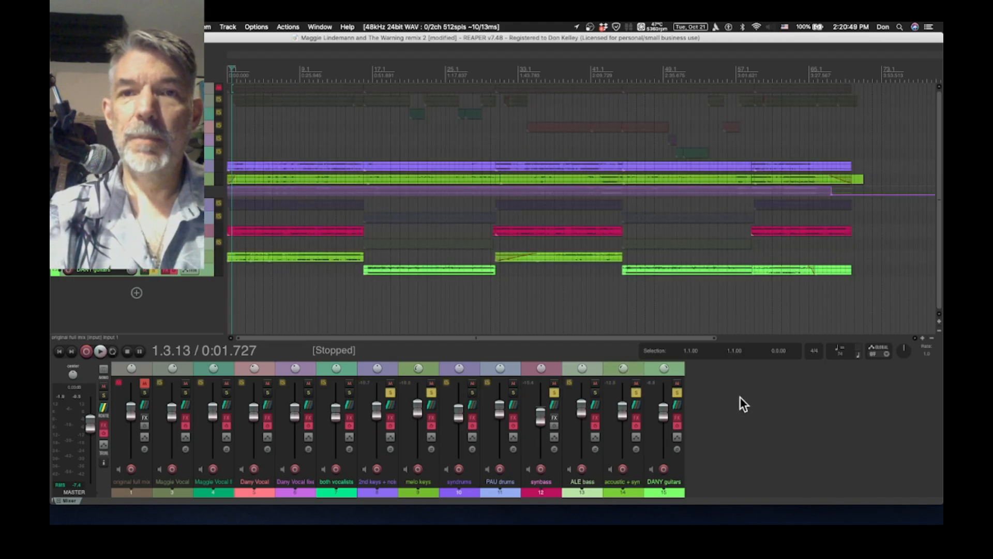
key(super+z)
key(super+z)
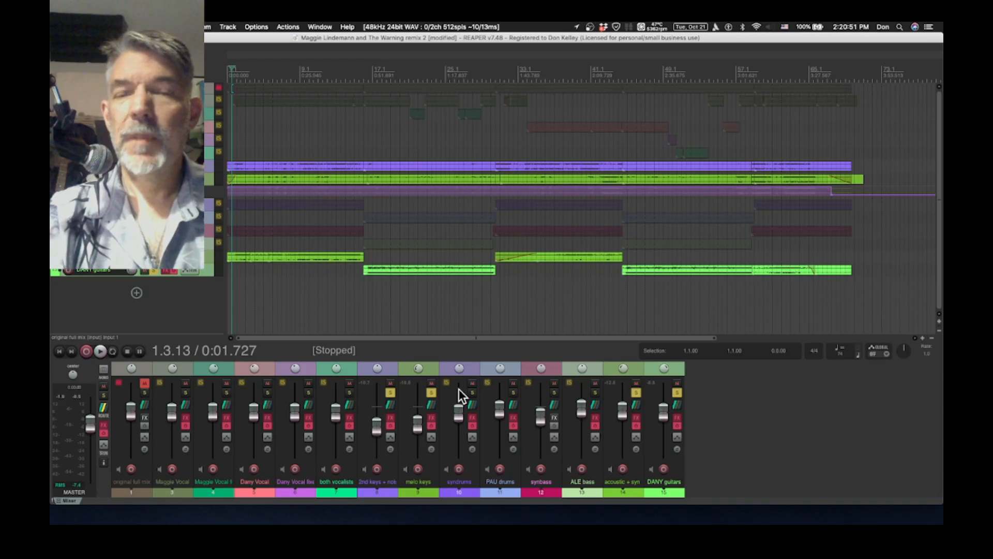
Unsolo the melo keys, 2nd keys, DANY guitars and acoustic + syn tracks so that no solos are left
click(432, 392)
click(391, 392)
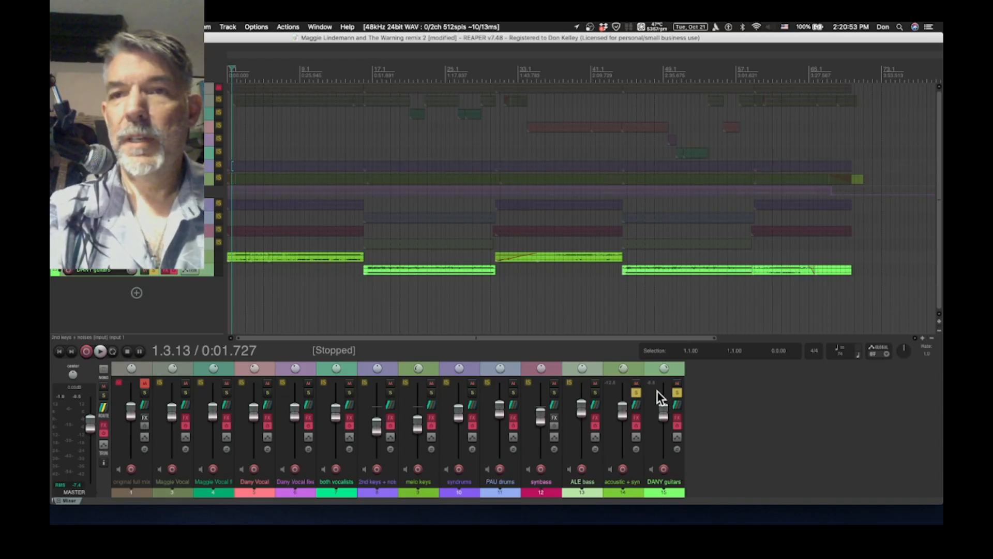
click(678, 394)
click(636, 393)
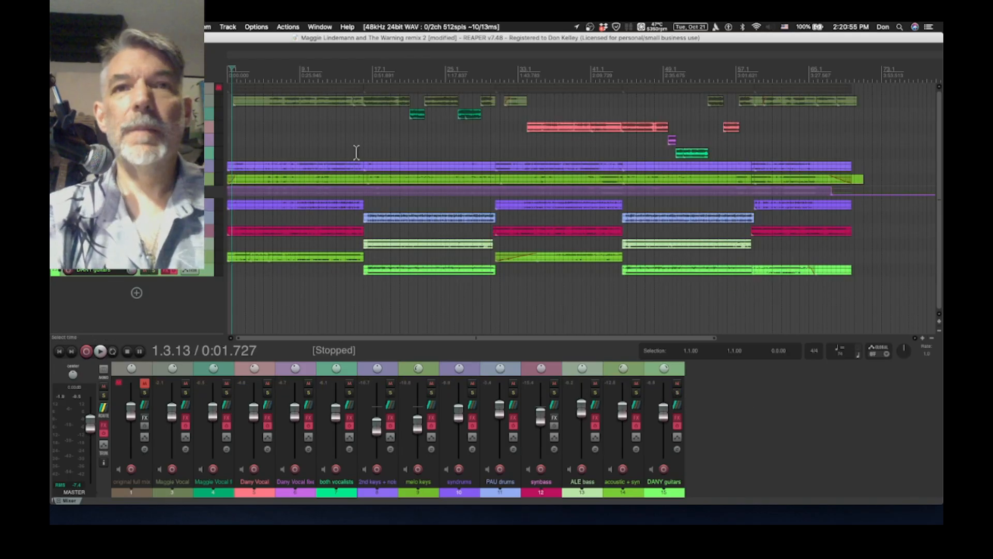
Enable the Maggie Vocal track's effects with the edit cursor at about 0:13, and review its ReaVerb and Clear settings
click(208, 101)
click(255, 71)
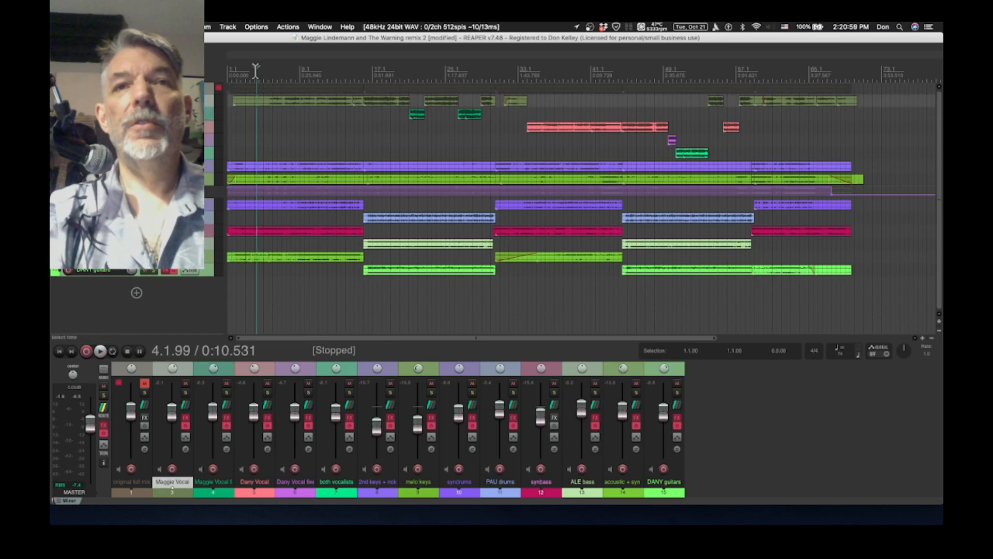
click(264, 71)
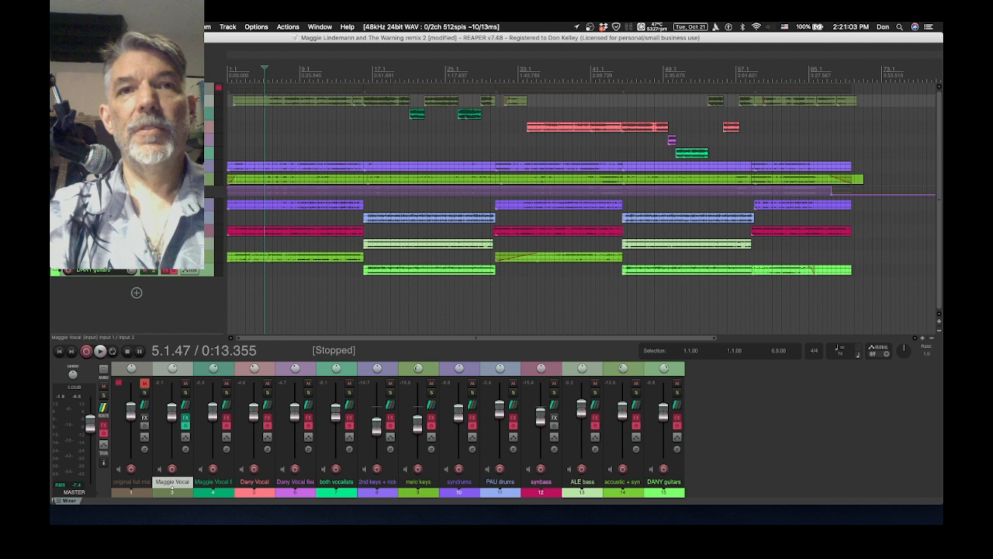
click(166, 100)
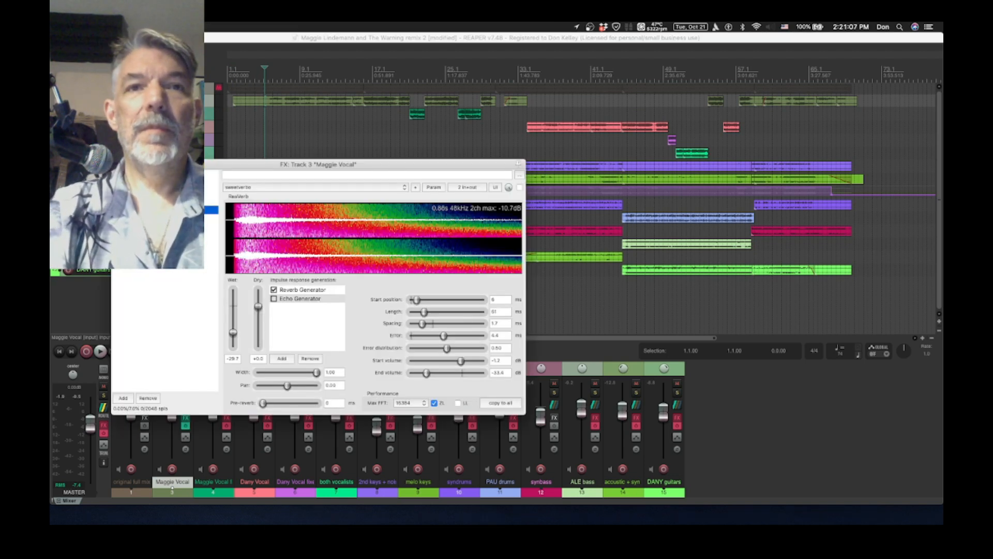
click(166, 183)
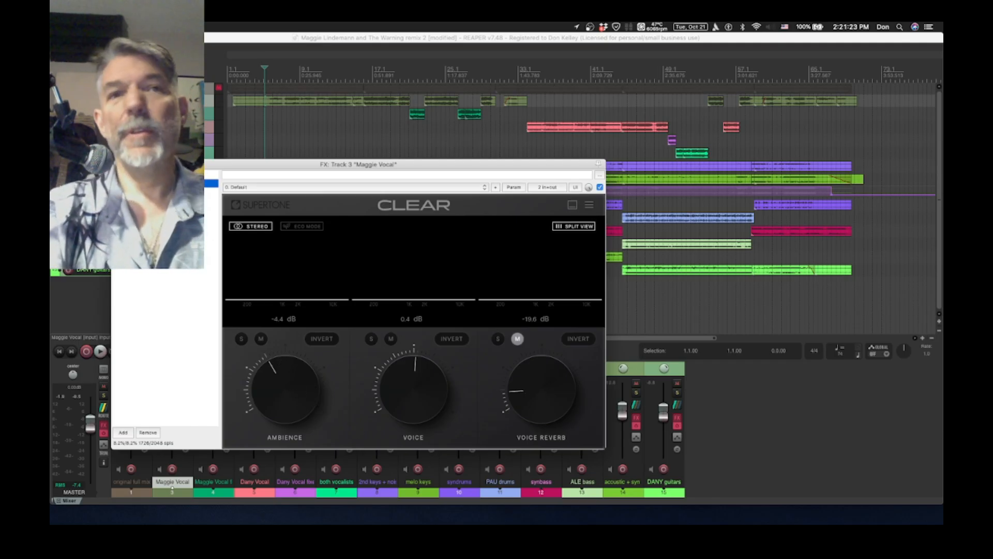
click(118, 164)
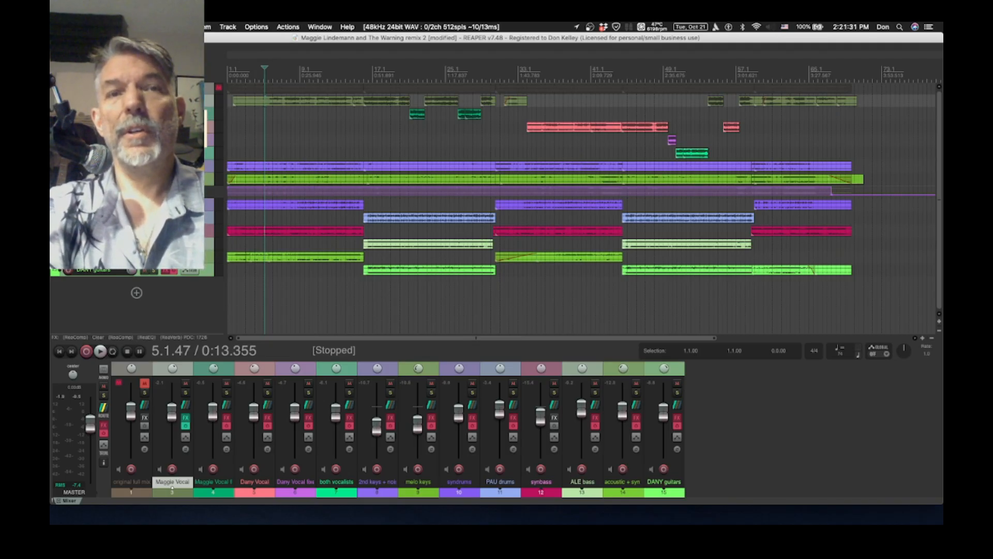
Solo Maggie Vocal and listen from about 0:13, once with its effects bypassed and once with them enabled
key(space)
key(space)
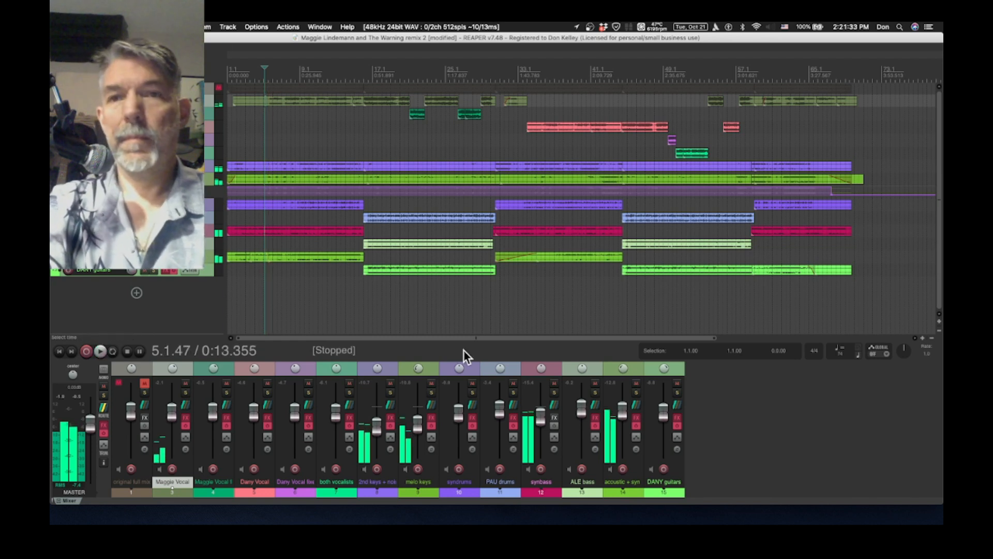
click(186, 393)
key(space)
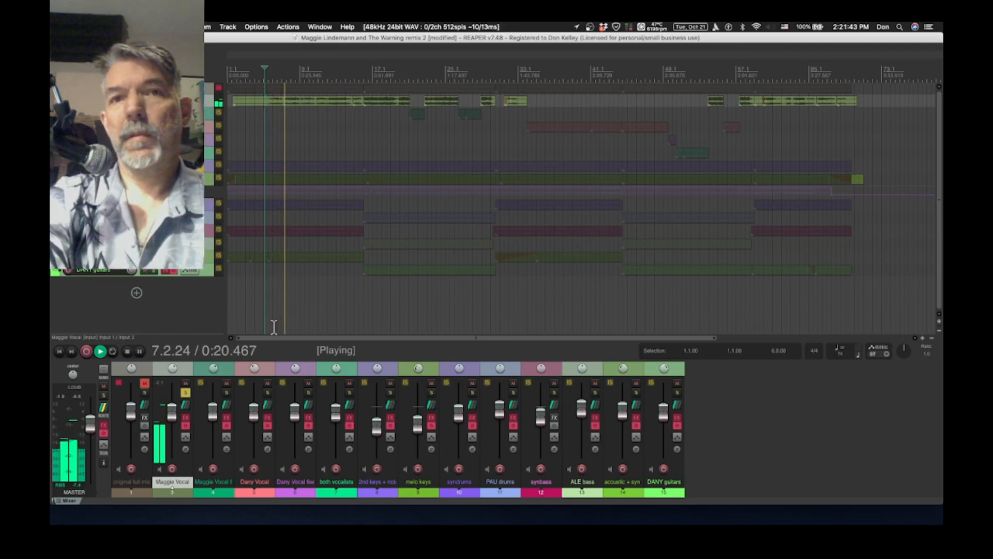
key(space)
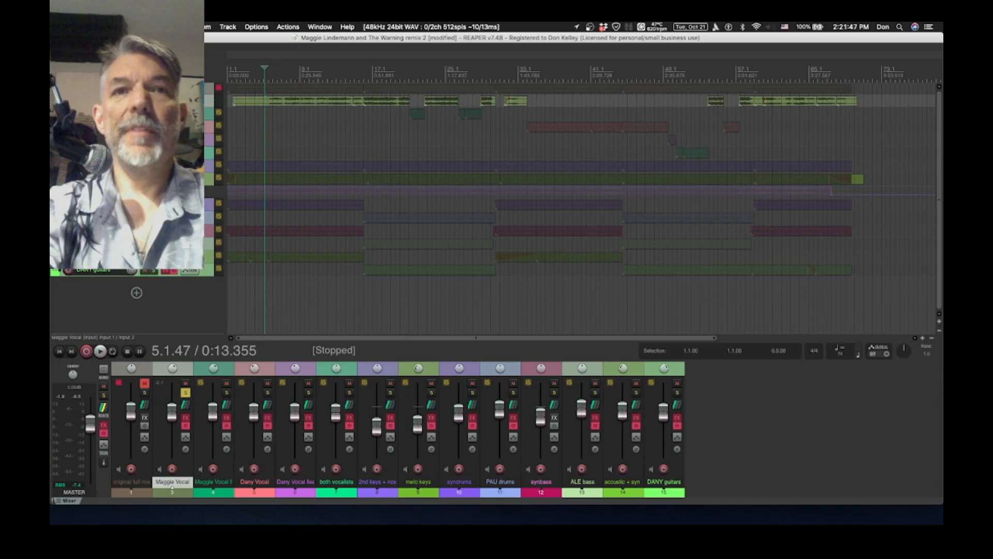
key(space)
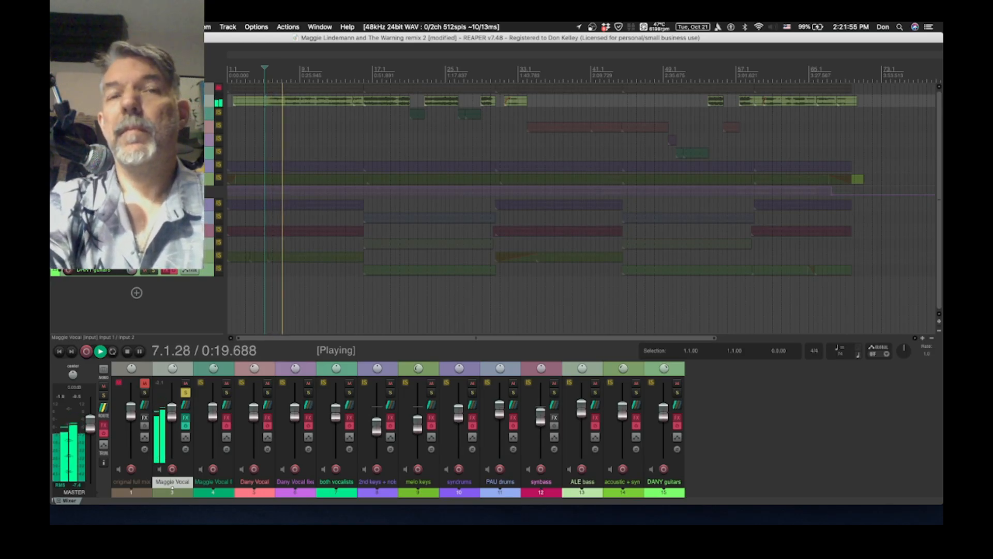
key(space)
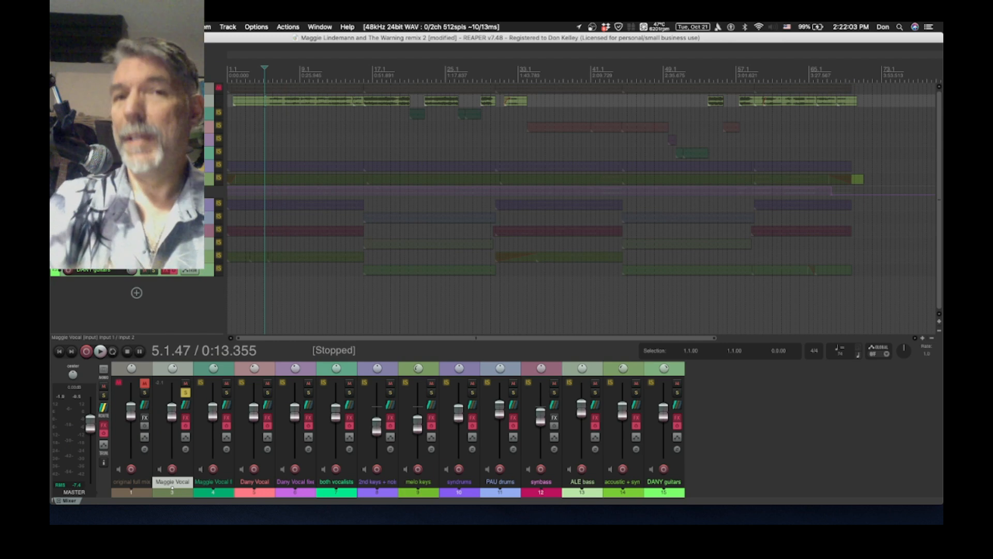
Enable the Maggie Vocal effects chain and switch on its ReaVerb plug-in alongside Clear, keeping the full plug-in list in view
click(185, 425)
click(185, 417)
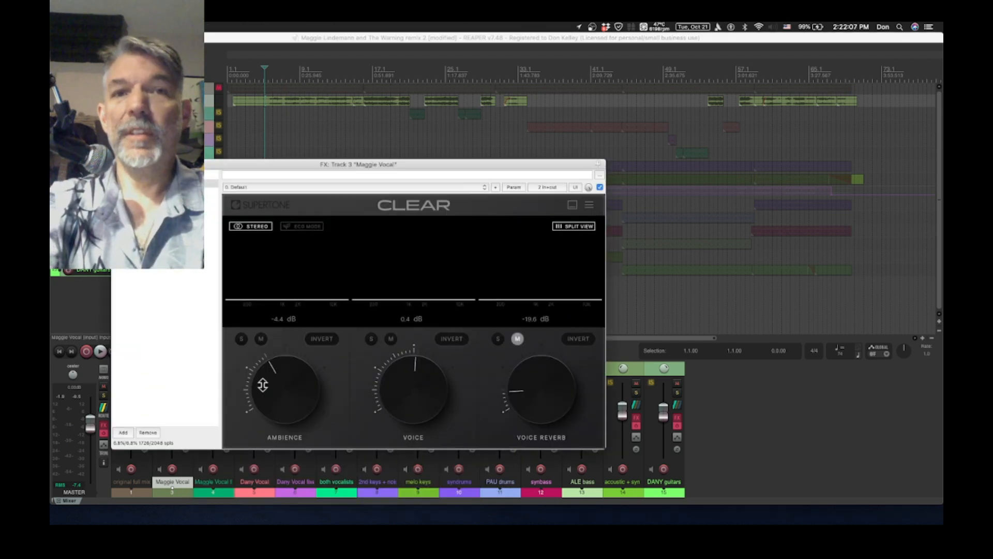
click(171, 210)
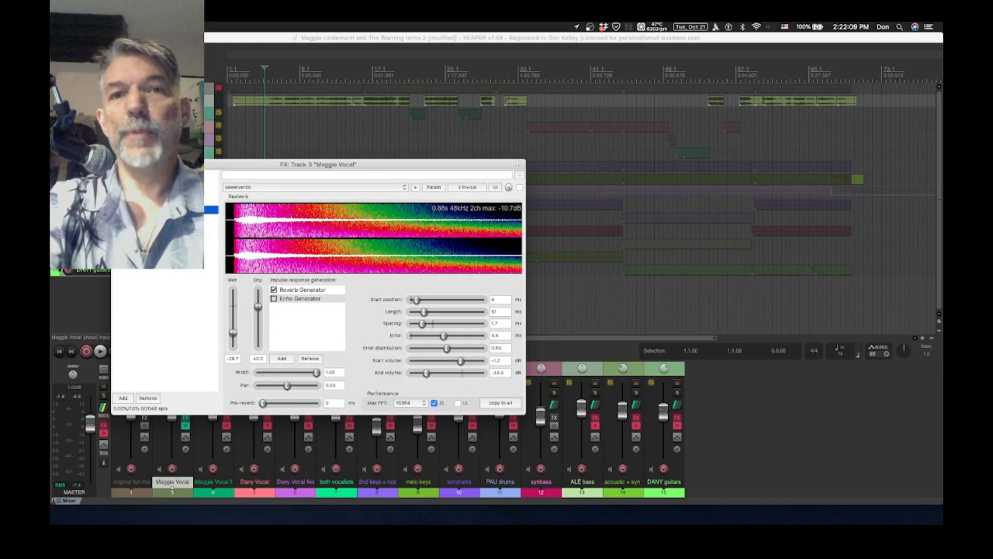
click(118, 209)
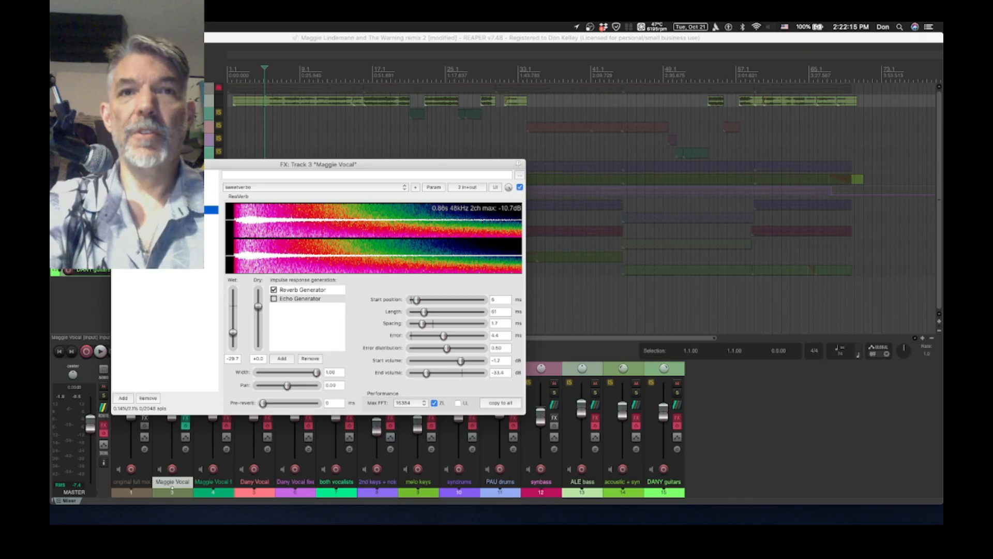
drag(146, 165, 307, 161)
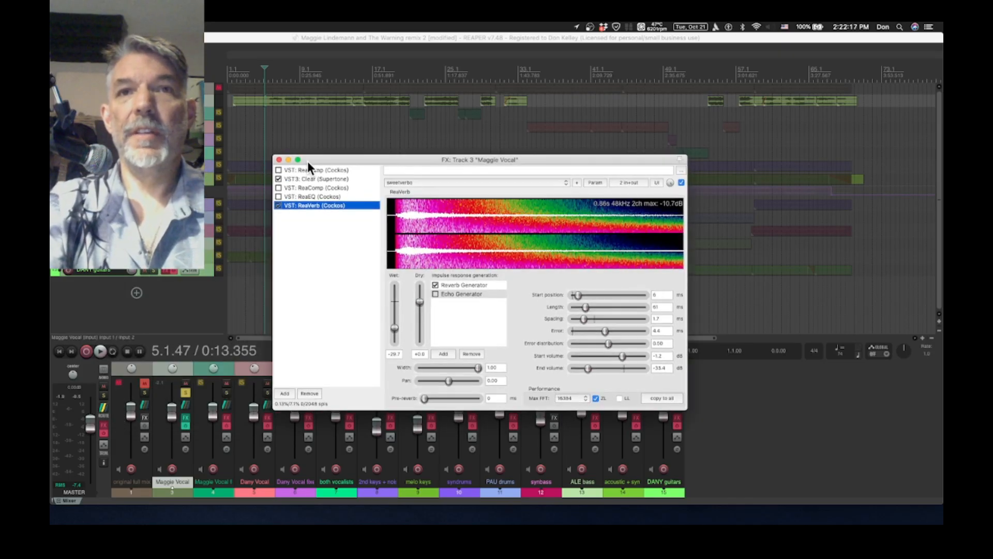
Compare the soloed Maggie Vocal from about 0:13 with ReaVerb on, off and on again, and close the effects window
key(space)
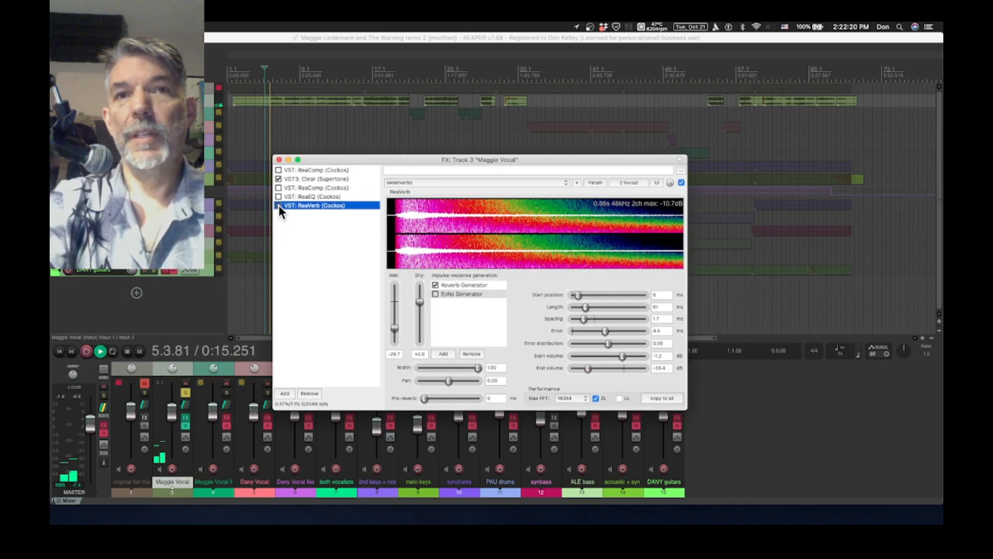
key(space)
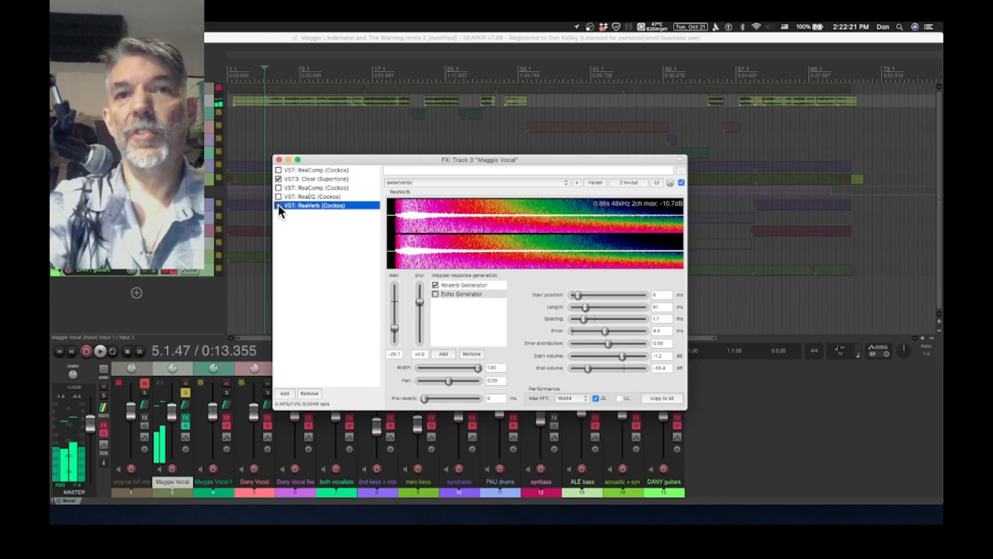
click(278, 205)
key(space)
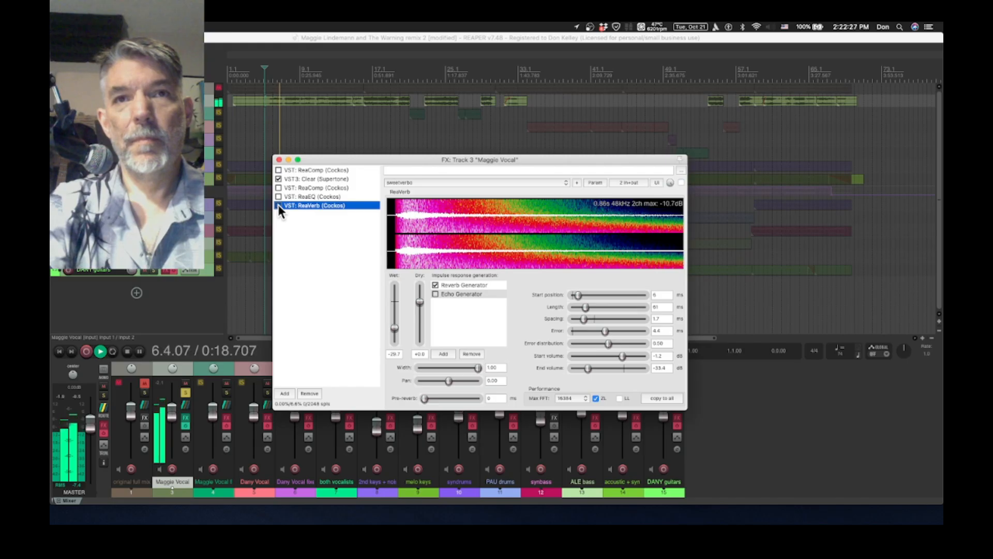
key(space)
click(278, 206)
key(space)
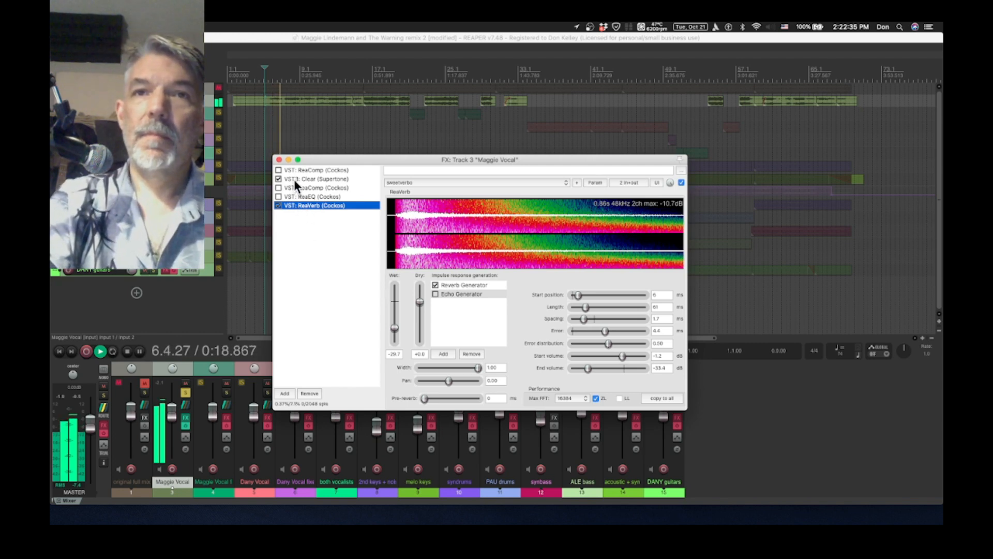
click(279, 160)
key(space)
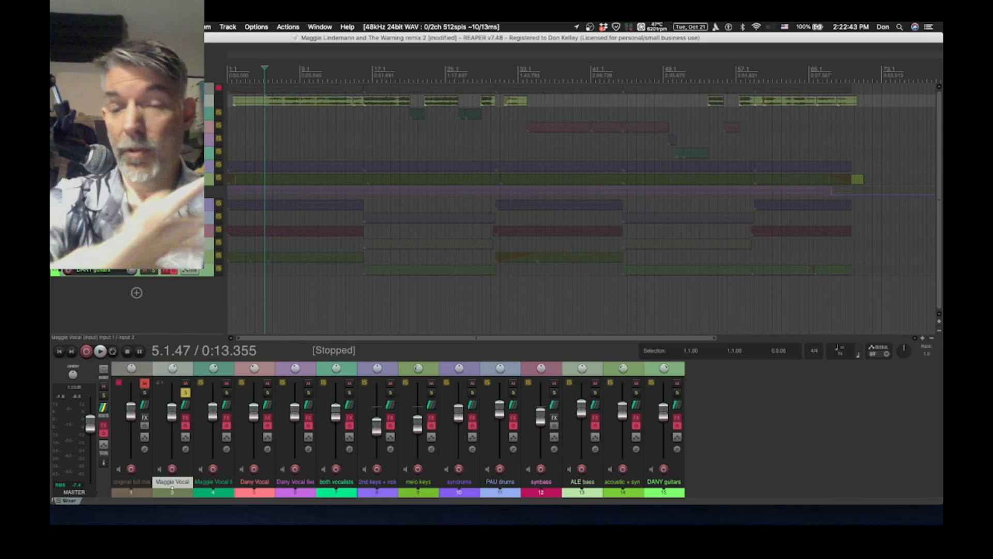
Listen to the soloed Maggie Vocal from about 0:13 with the whole effects chain bypassed and again with it enabled
key(space)
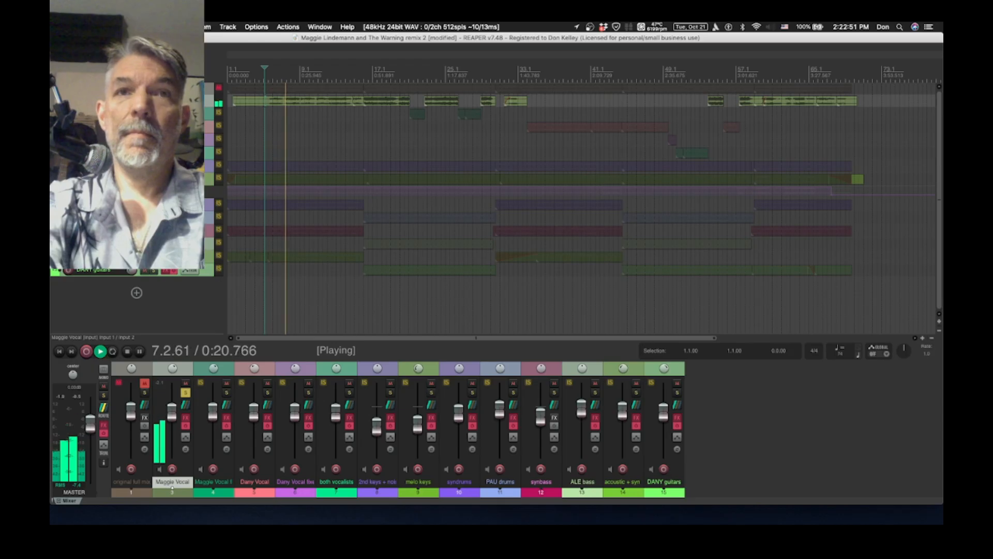
key(space)
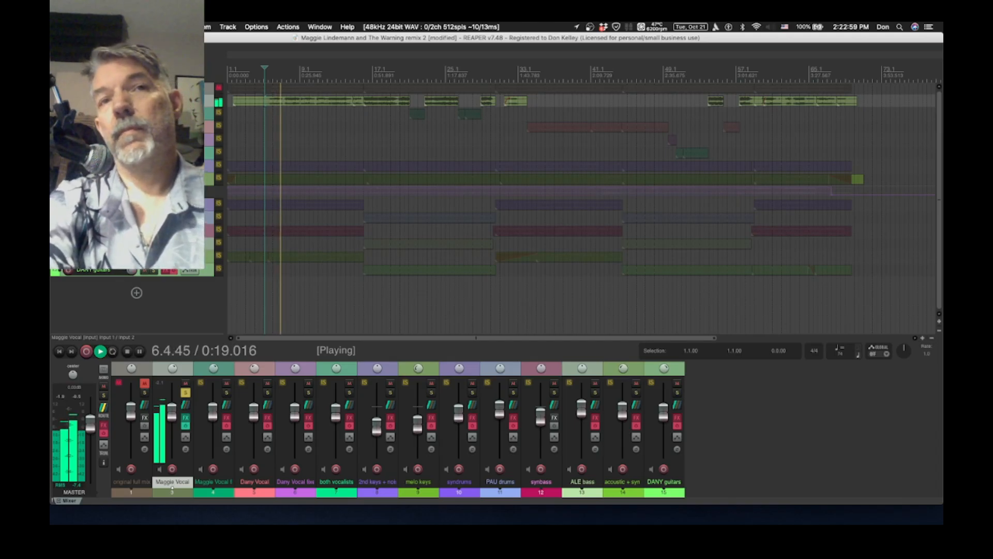
key(space)
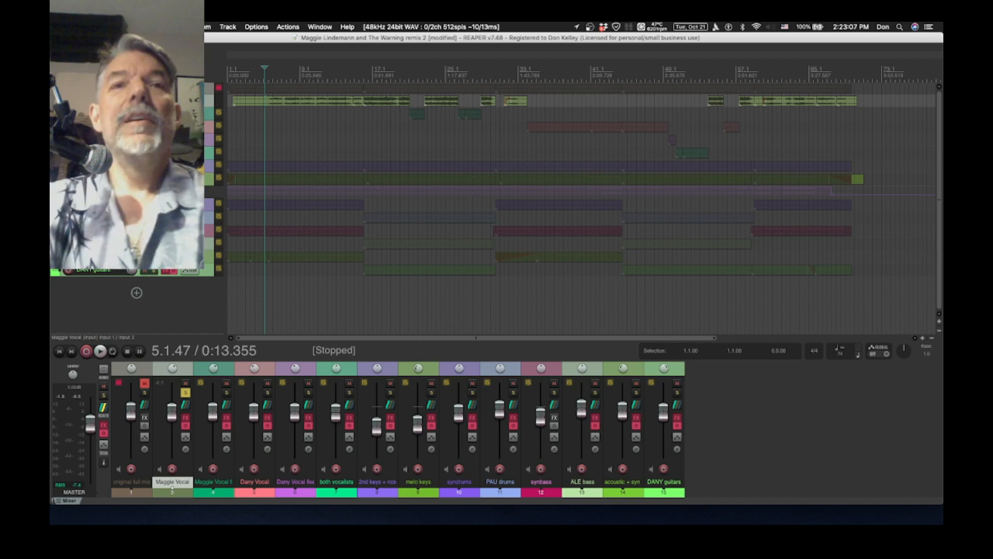
Enable the effects on all vocal tracks and solo the Maggie, Dany and both vocalists tracks, with the edit cursor at about 0:56
key(F6)
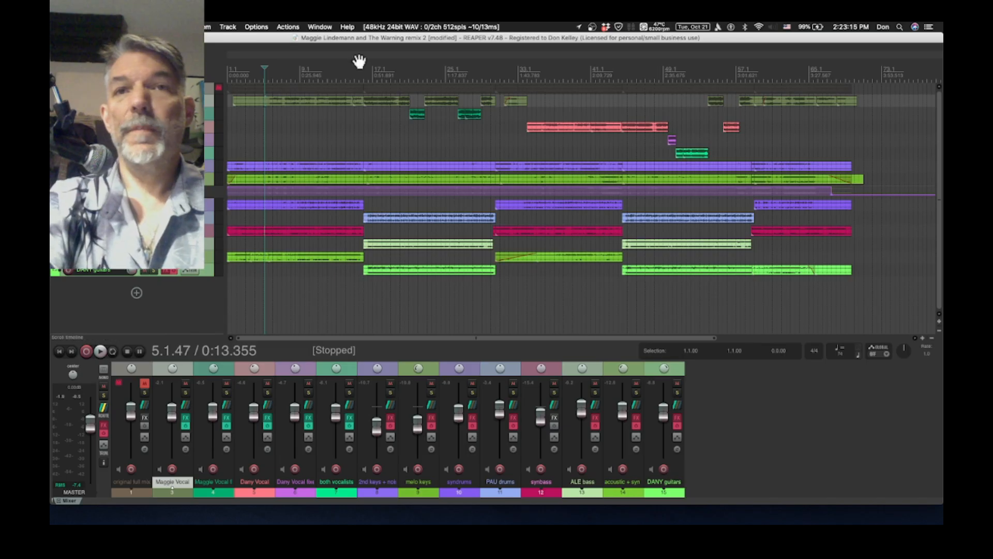
click(386, 74)
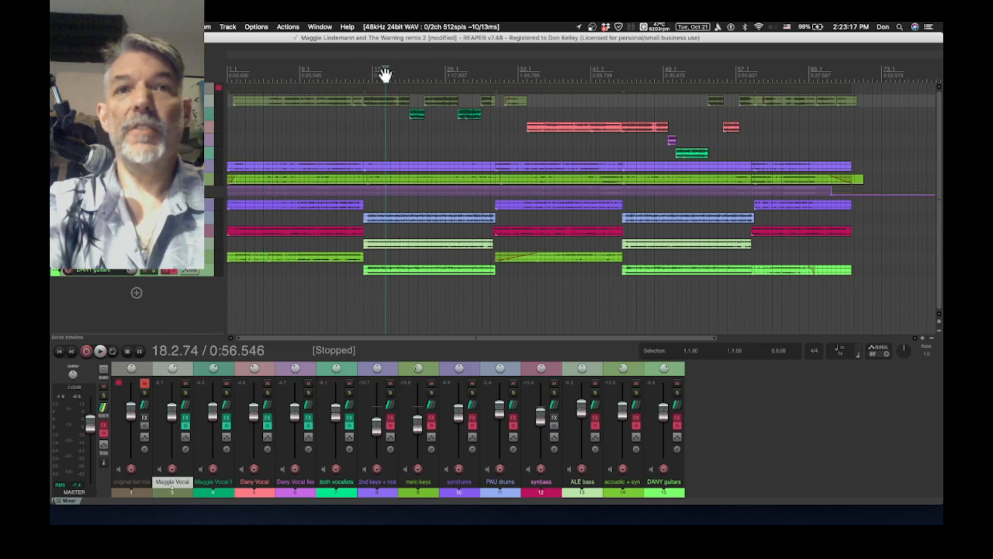
click(154, 101)
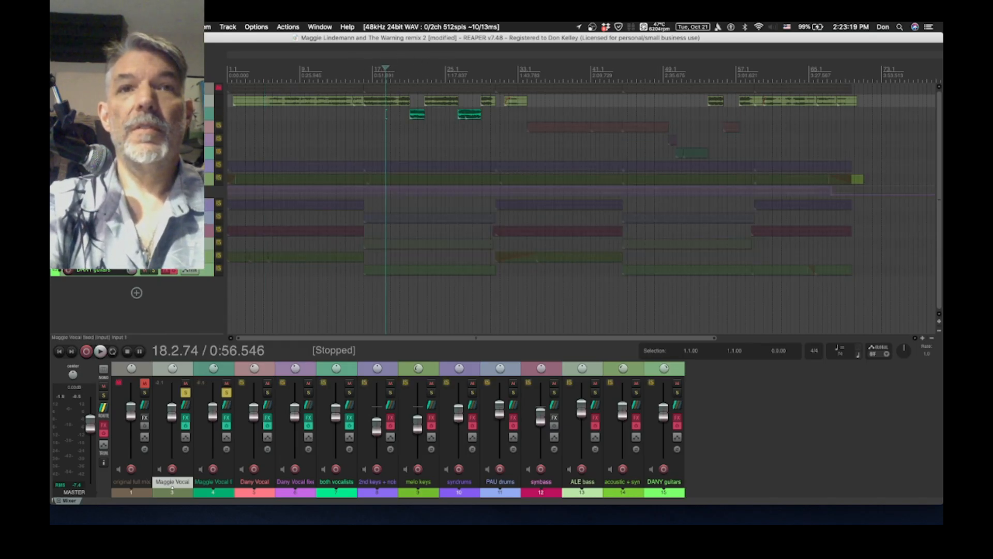
click(154, 127)
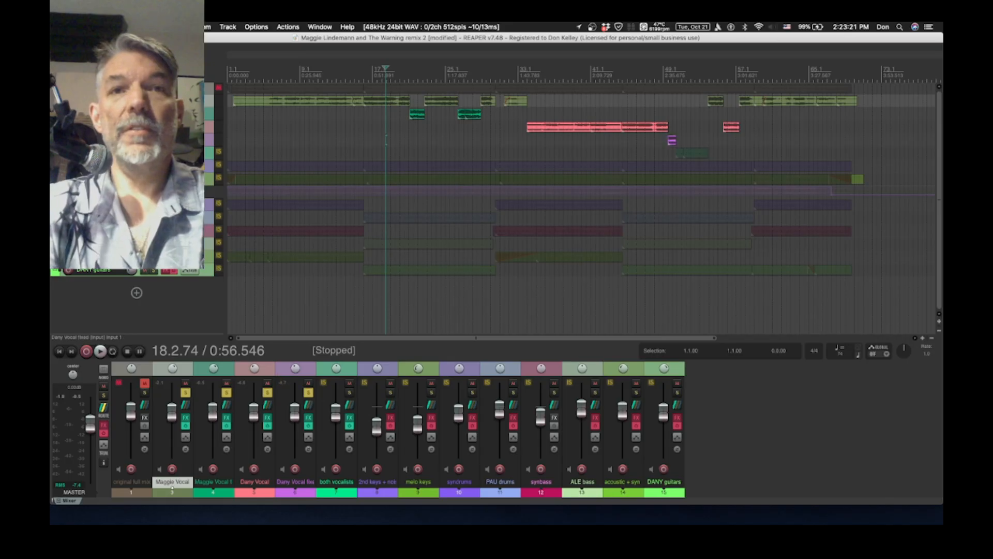
click(154, 152)
Listen to the soloed vocal tracks with effects enabled from about 0:56 and again from about 0:52
key(space)
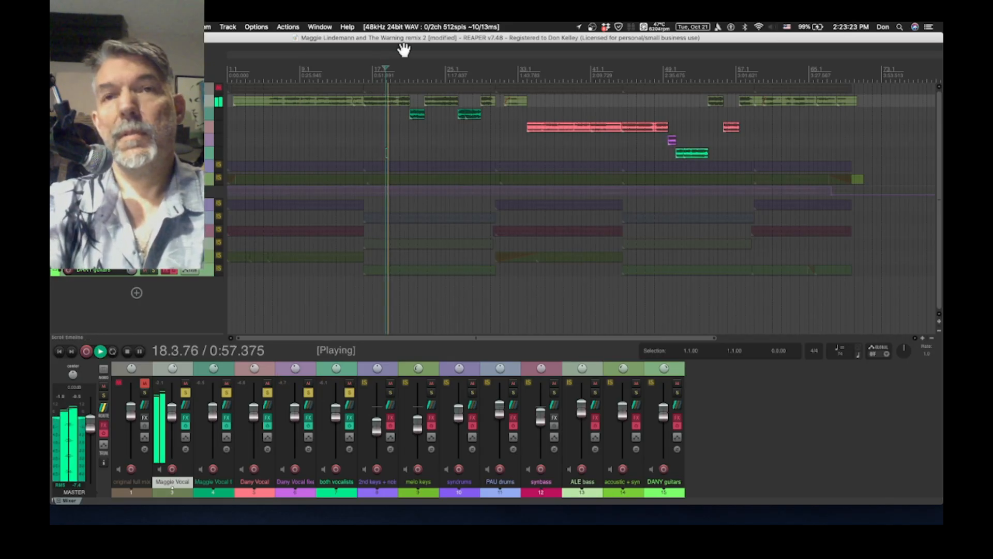
key(space)
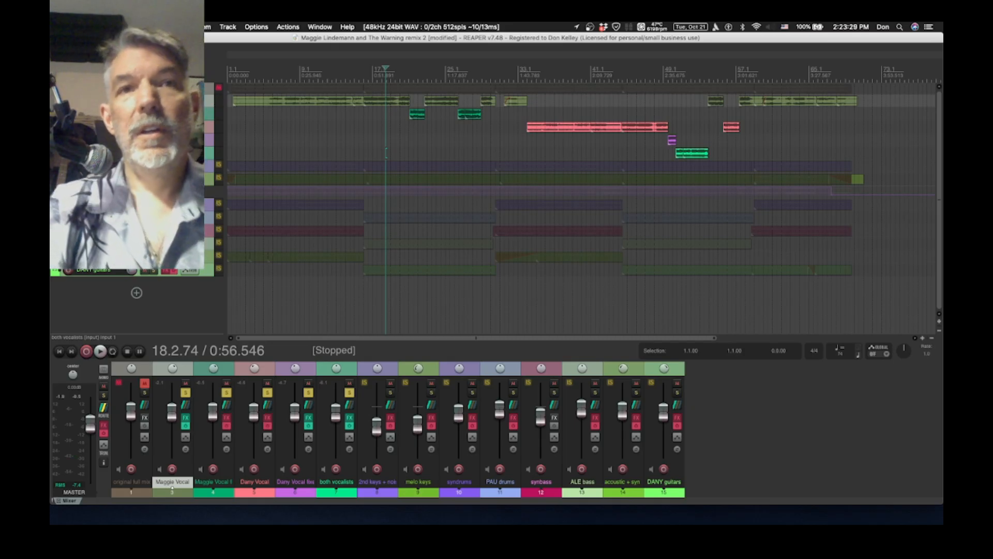
click(374, 72)
key(space)
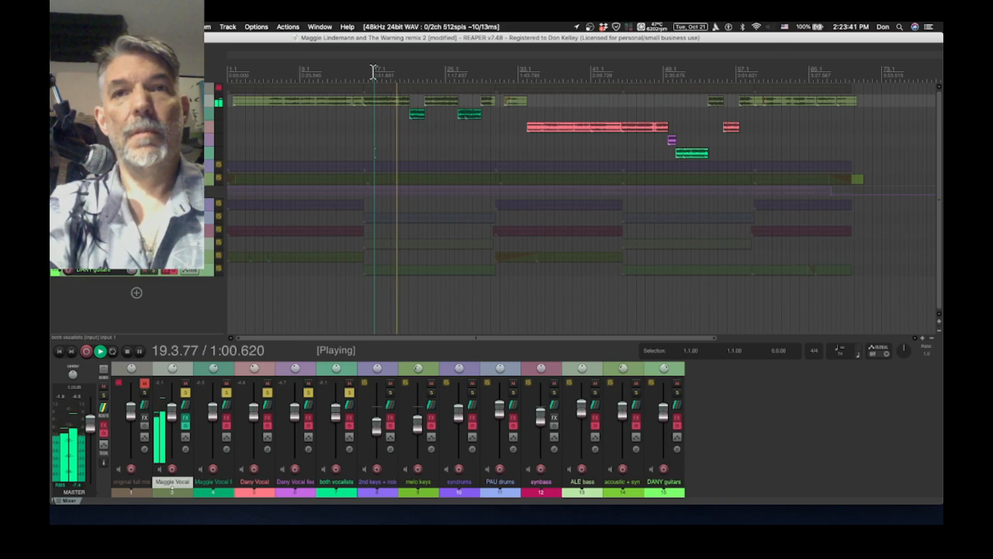
key(space)
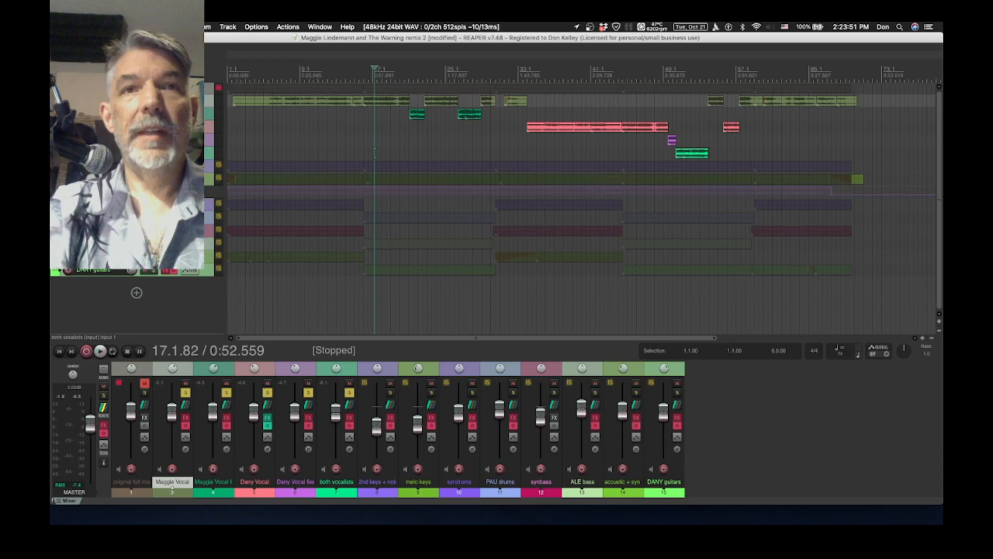
Bypass the effects on the vocal tracks and take all Maggie, Dany and both vocalists tracks out of solo
click(154, 100)
click(154, 114)
click(154, 126)
click(308, 392)
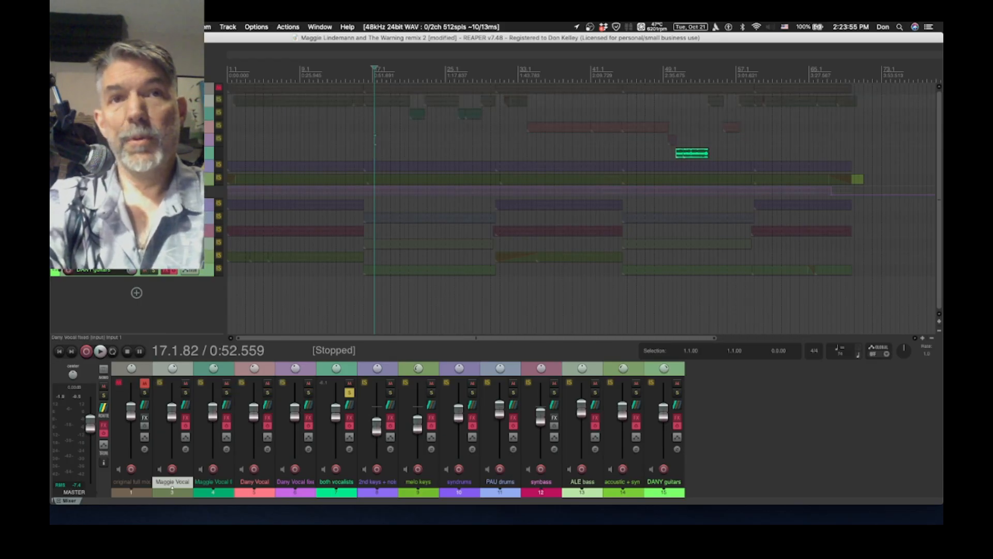
click(350, 392)
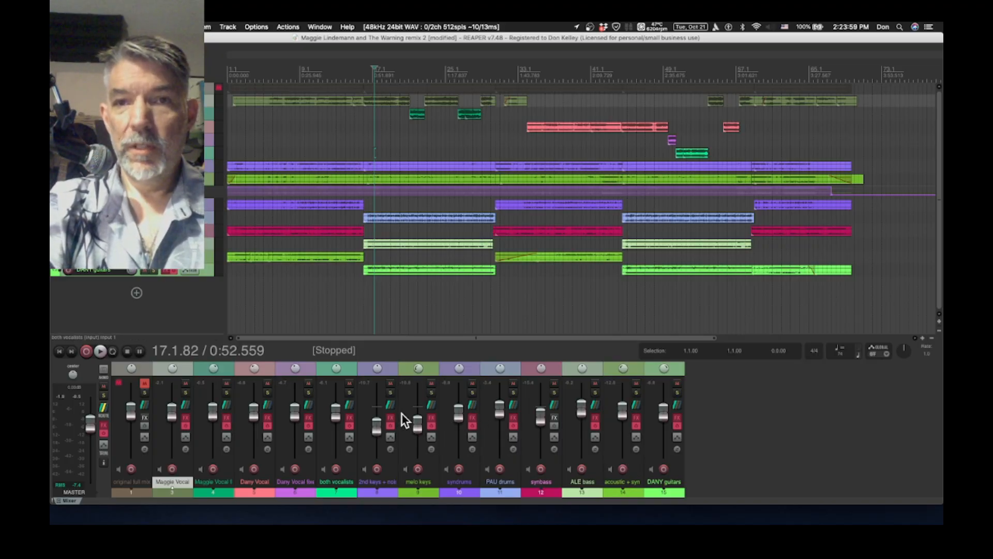
Solo the PAU drums, ALE bass and DANY guitars tracks and listen to them from about 0:48
click(395, 365)
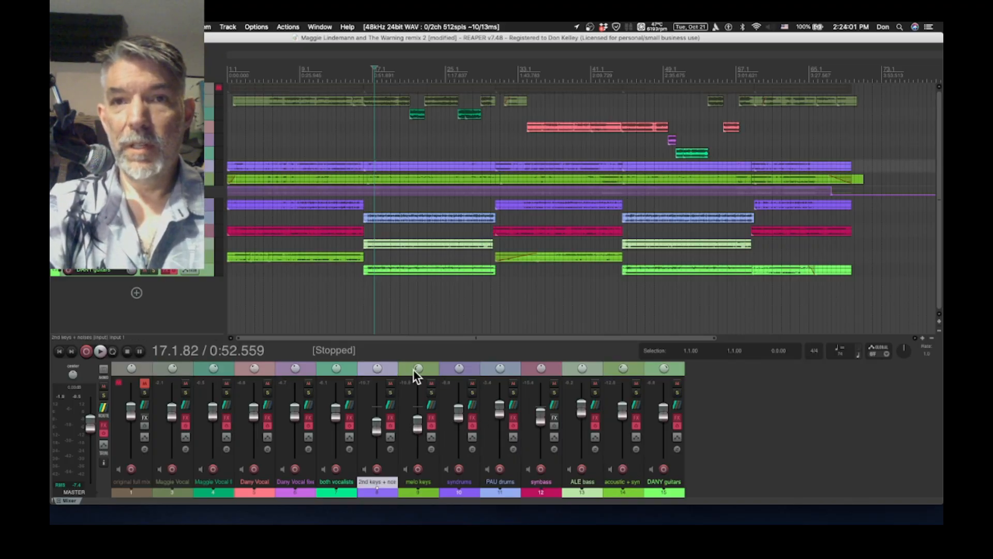
click(410, 370)
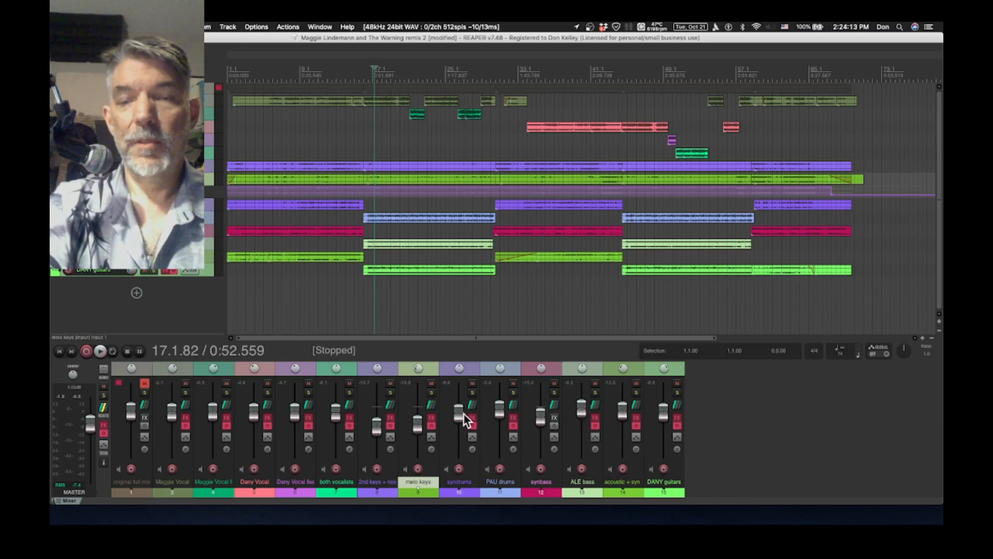
click(362, 71)
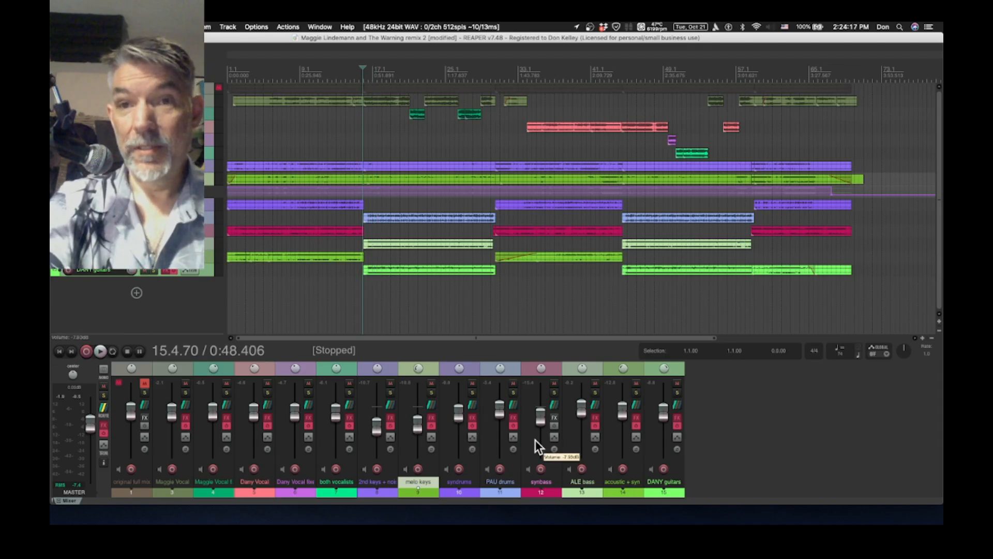
click(514, 393)
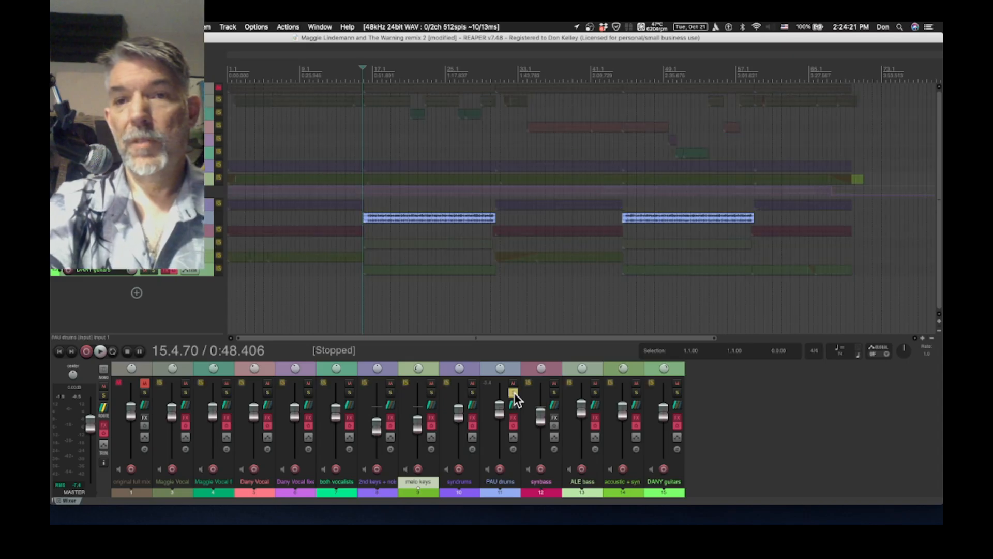
click(596, 393)
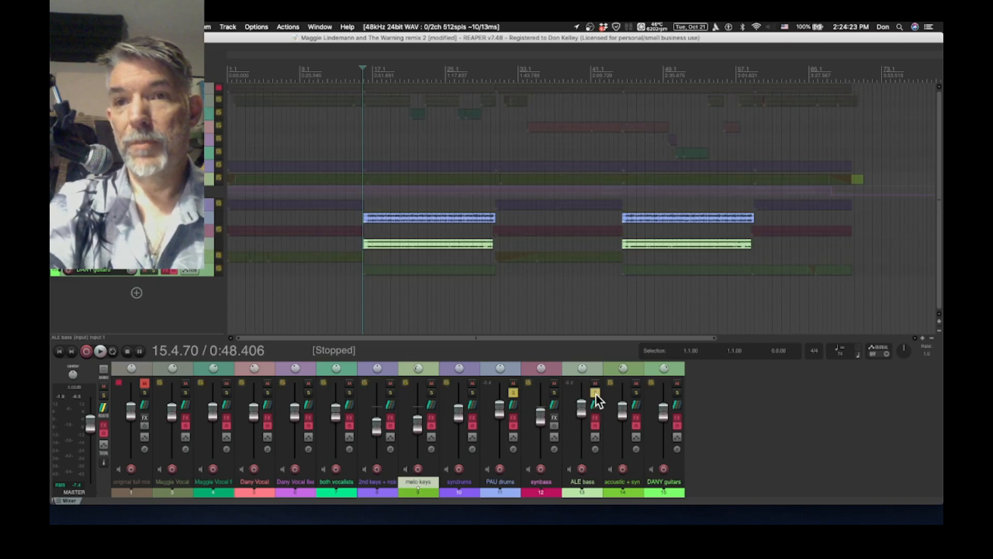
click(678, 393)
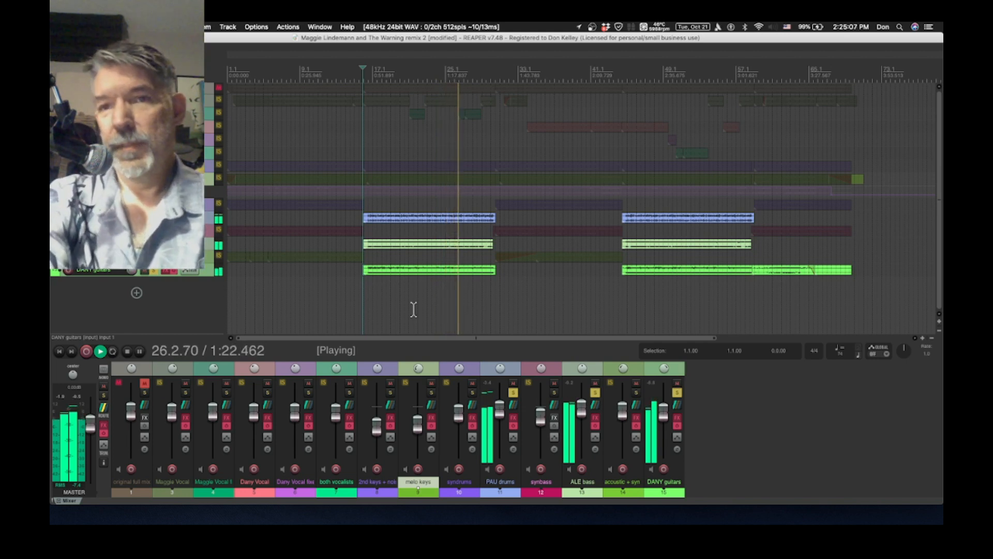
key(space)
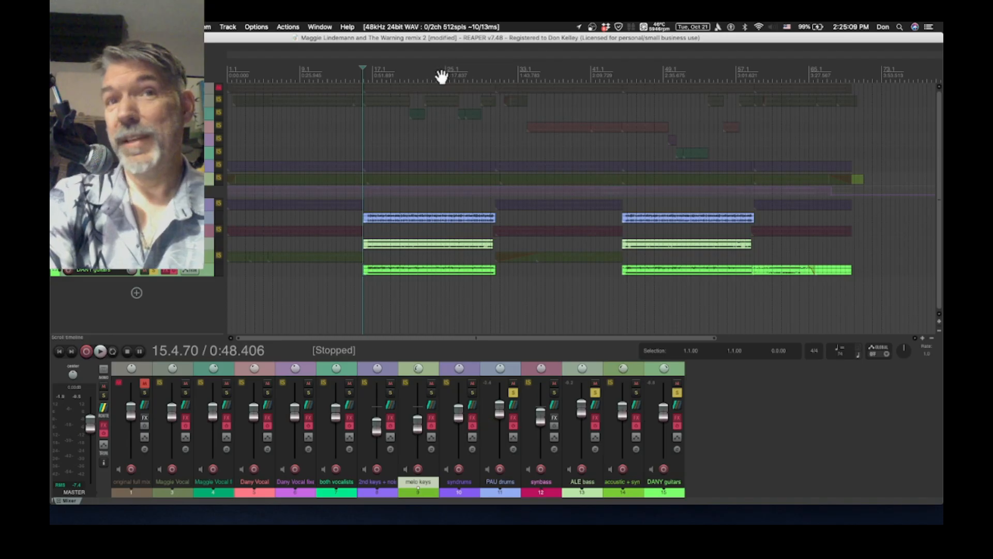
Enable the ALE bass effects chain and listen to the soloed drums, bass and guitars from about 0:47
click(441, 76)
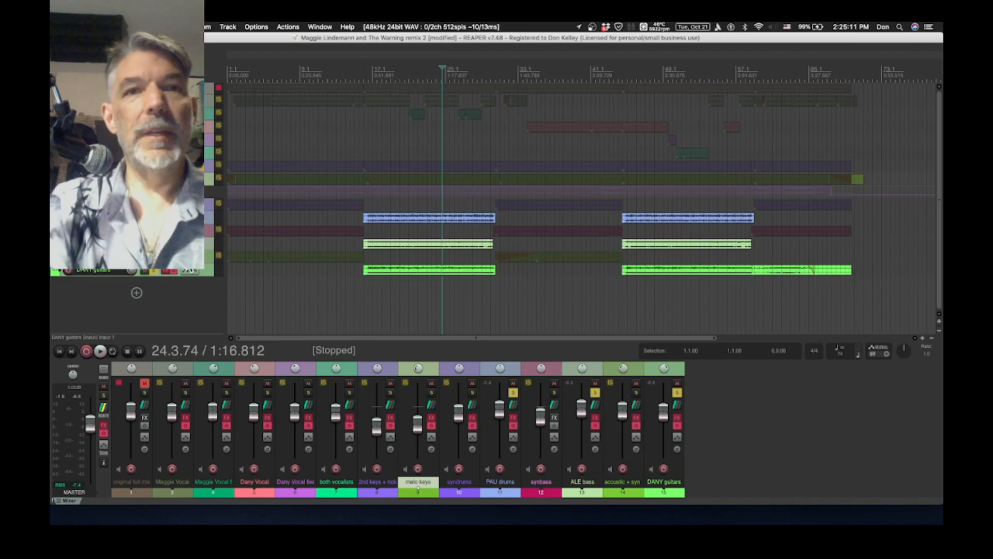
click(174, 244)
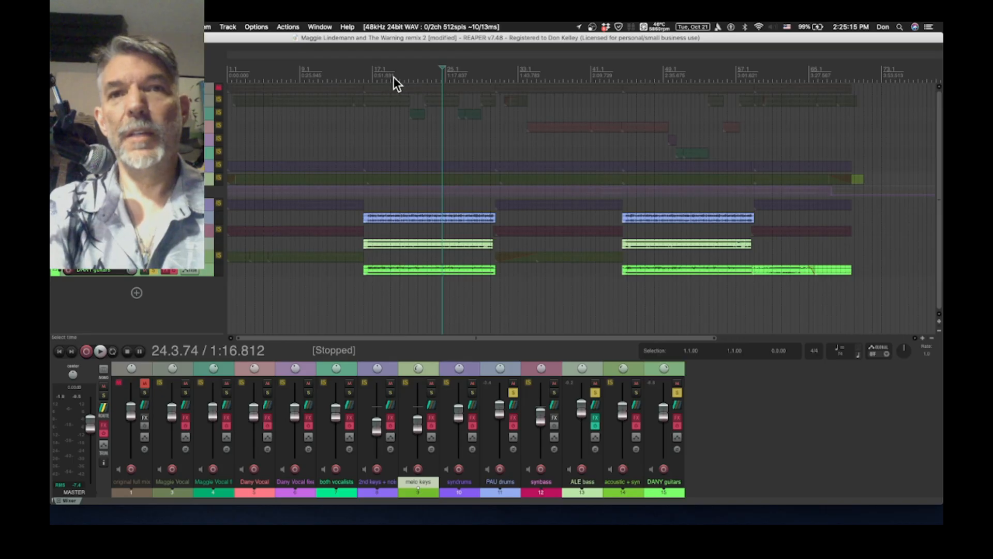
click(359, 72)
key(space)
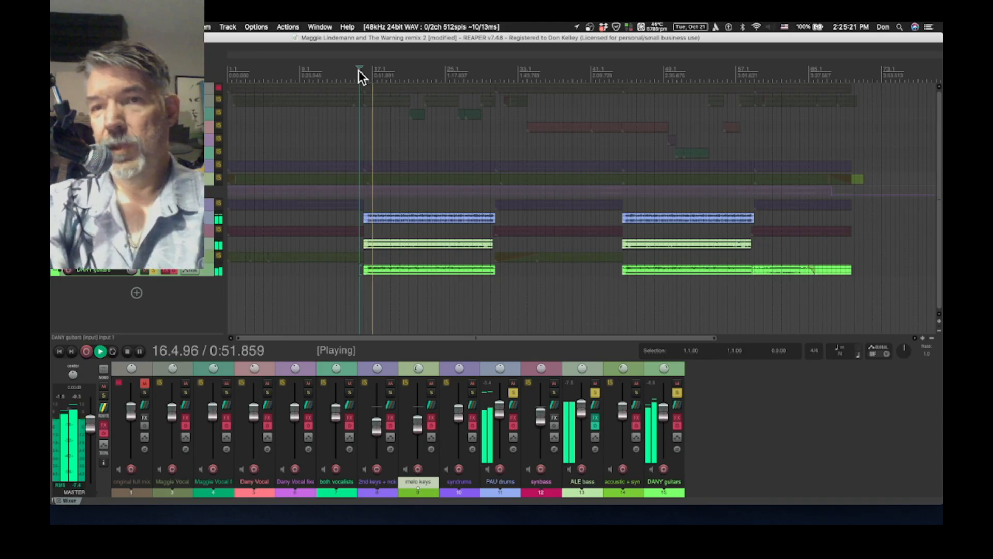
key(space)
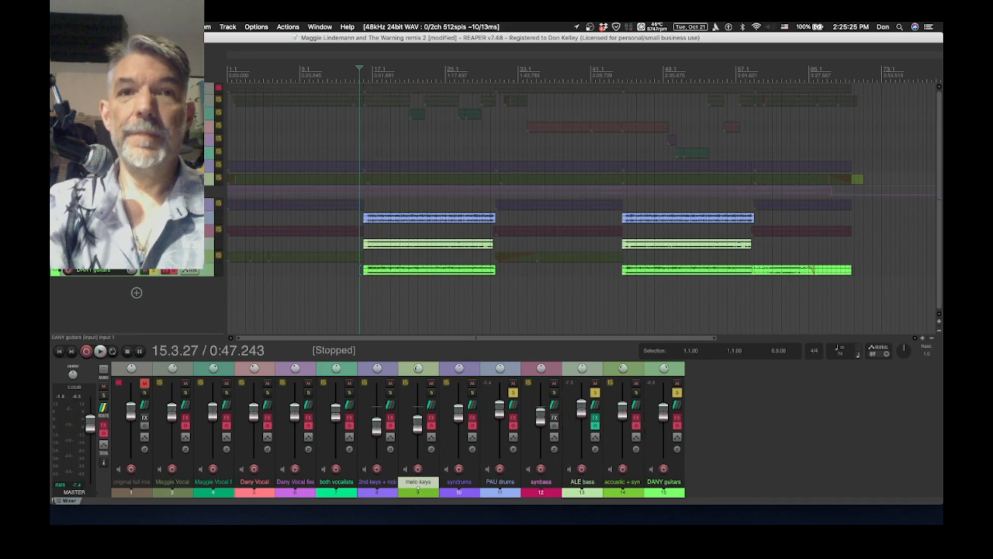
Review the ALE bass compressor and Bass Deluxe amp settings, and play the soloed instruments from about 0:47 to about 1:35
click(166, 244)
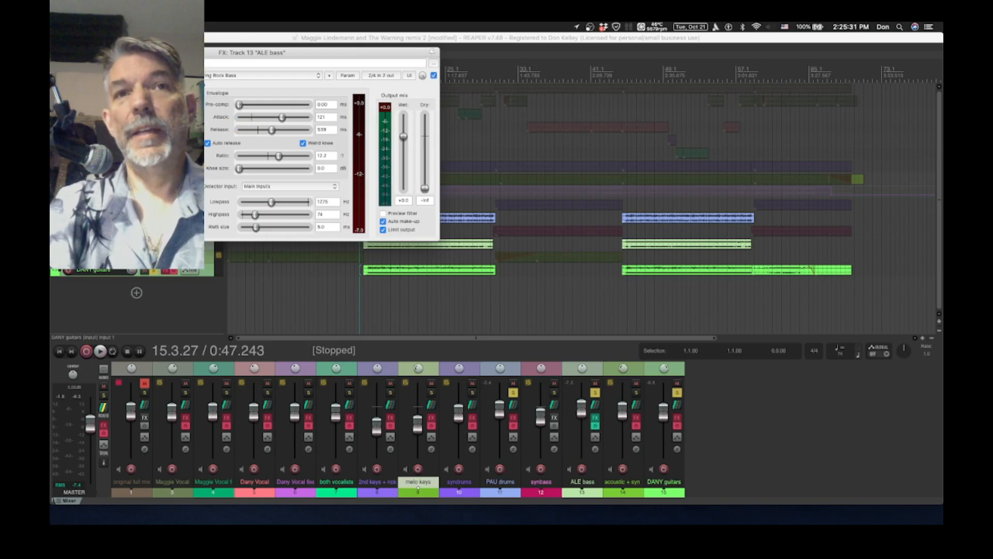
click(103, 72)
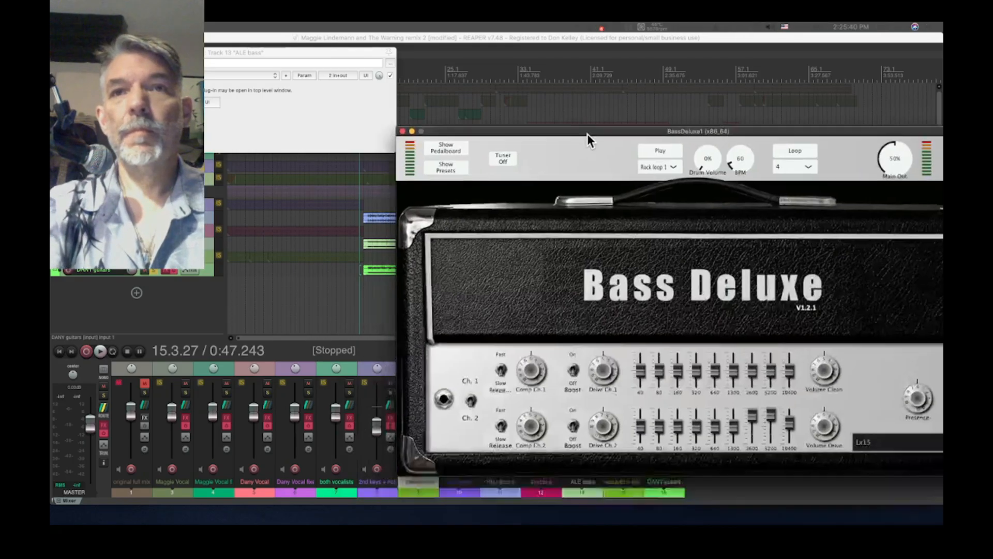
drag(588, 133, 380, 66)
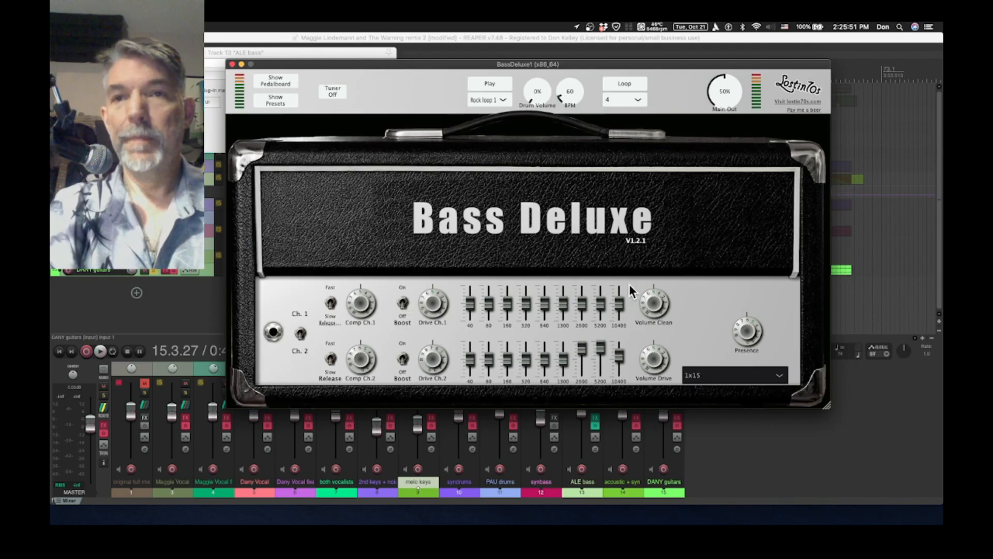
click(231, 64)
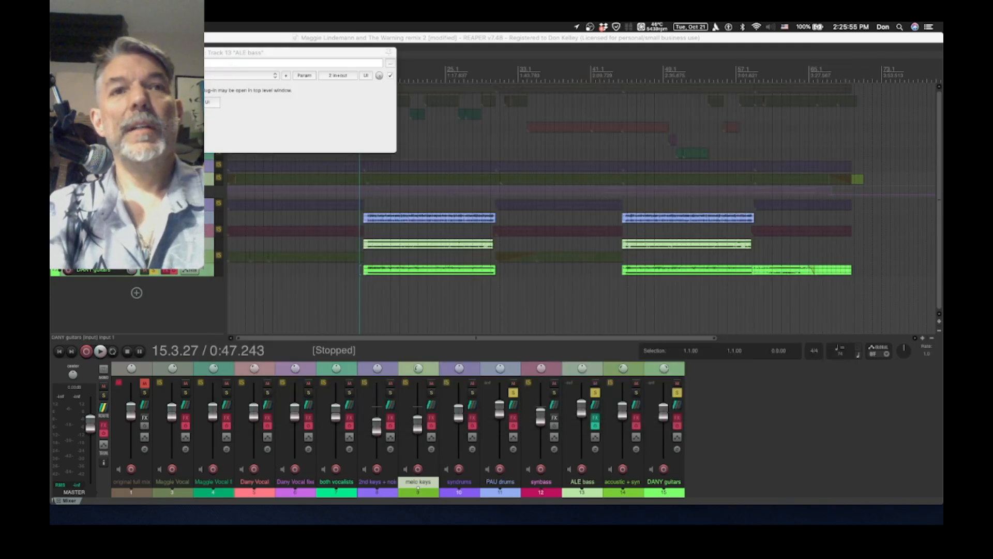
click(71, 52)
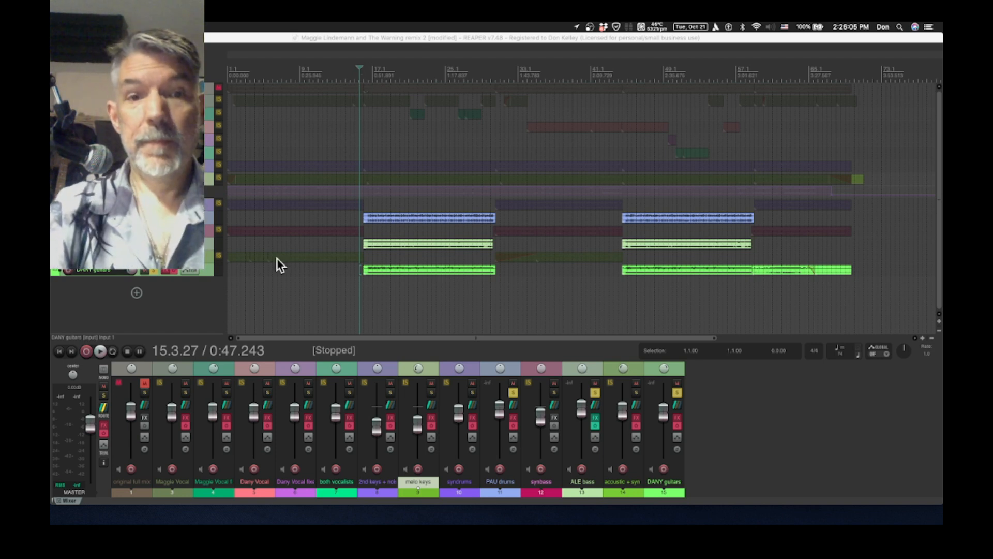
click(100, 352)
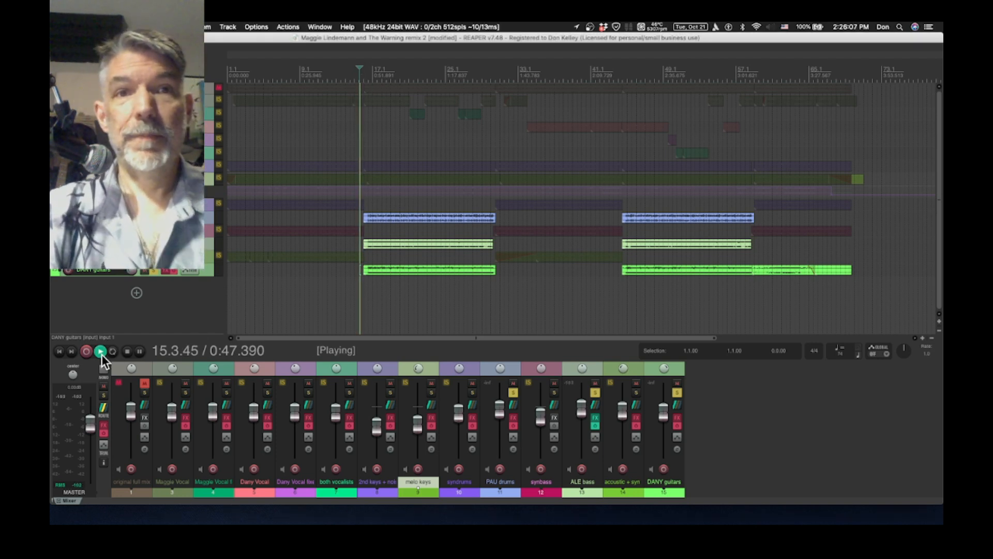
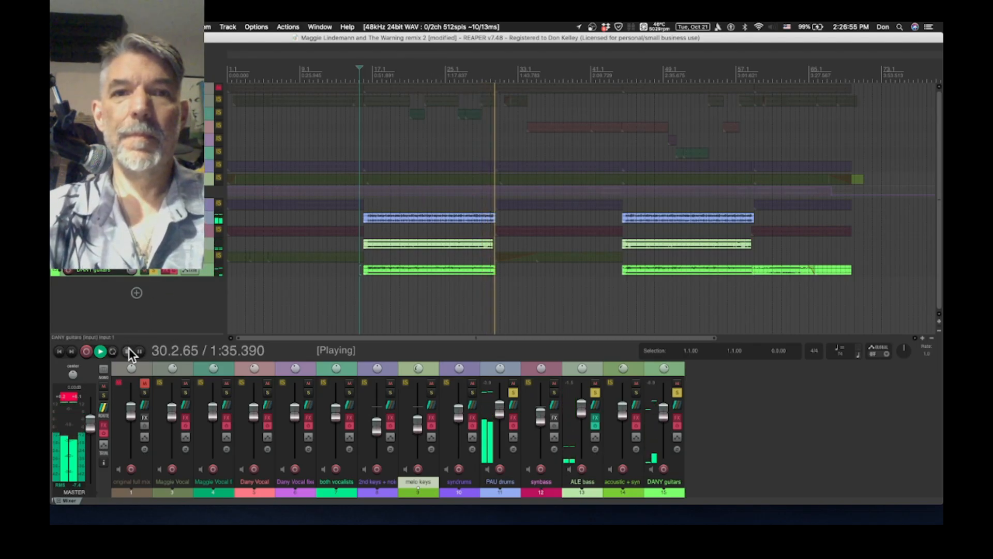
click(127, 351)
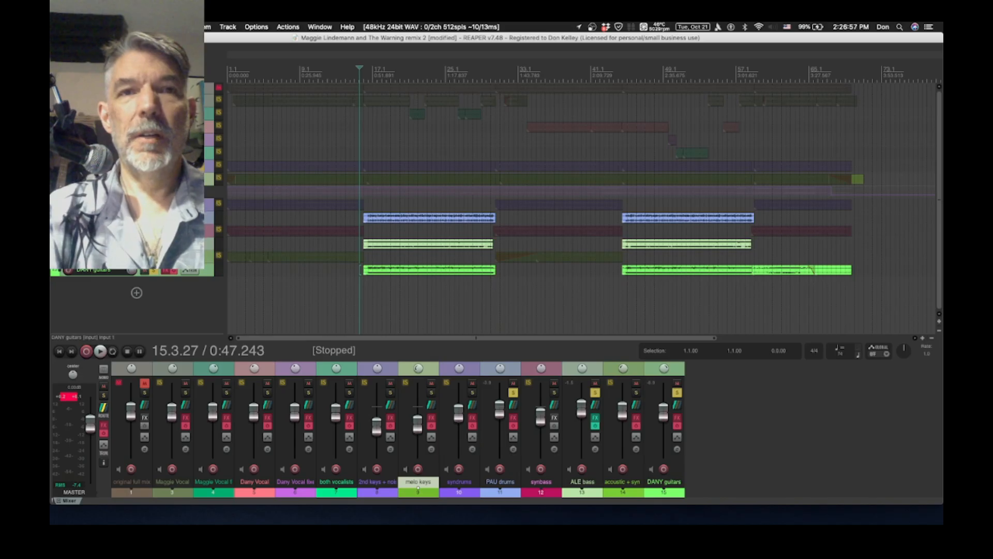
Review the Auto Expander, ReaEQ and ReaVerbate settings in the PAU drums effects chain
click(513, 418)
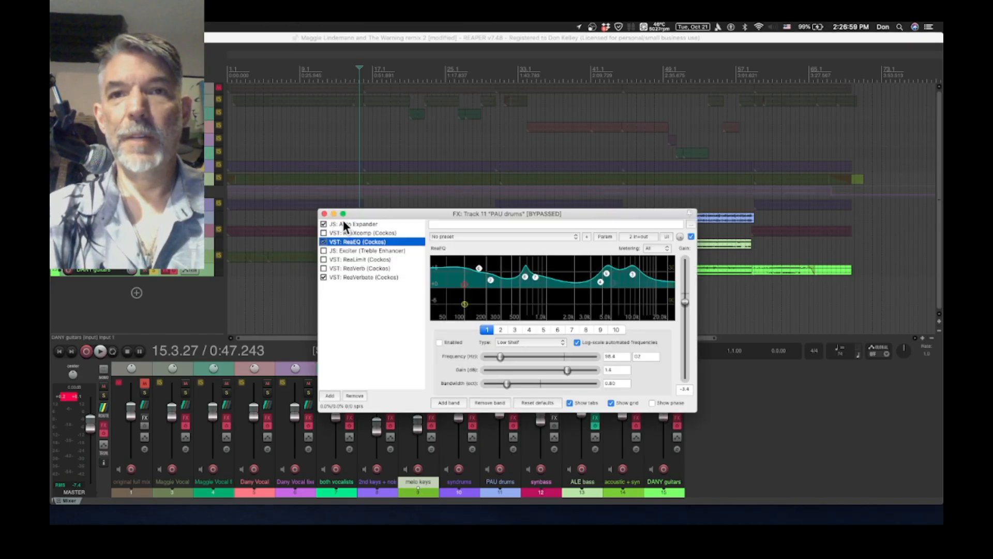
click(356, 225)
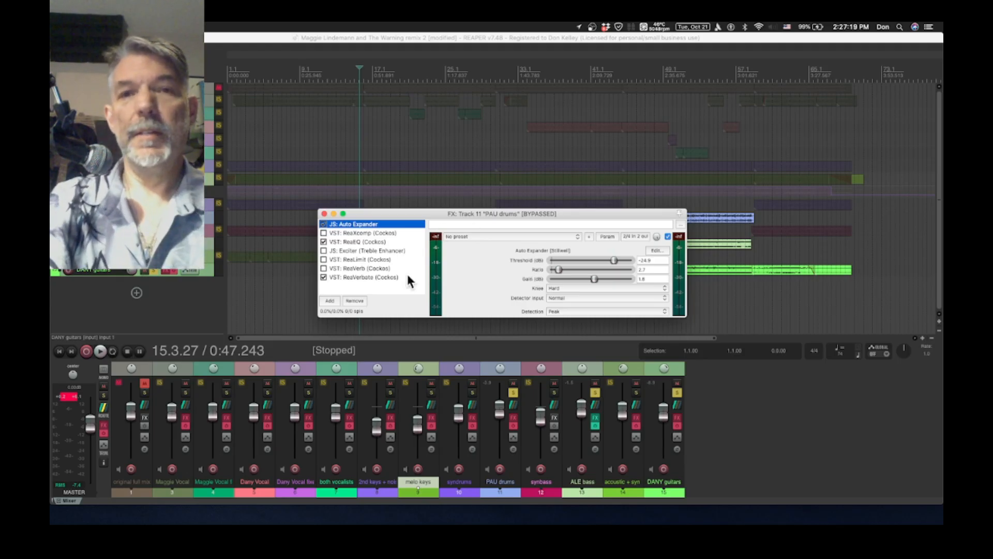
click(359, 241)
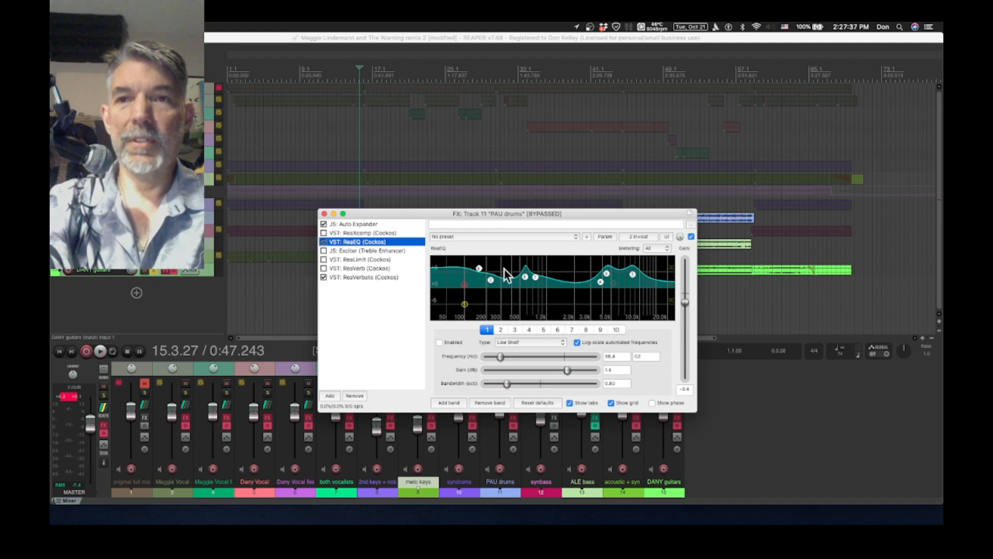
click(364, 276)
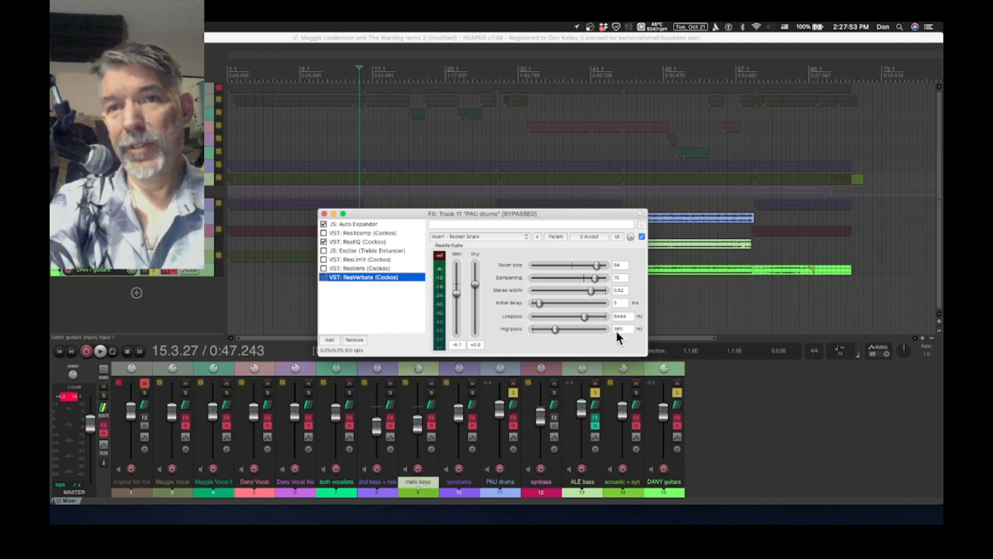
Enable the PAU drums effects chain and listen to the soloed drums, bass and guitars from about 0:47
click(325, 213)
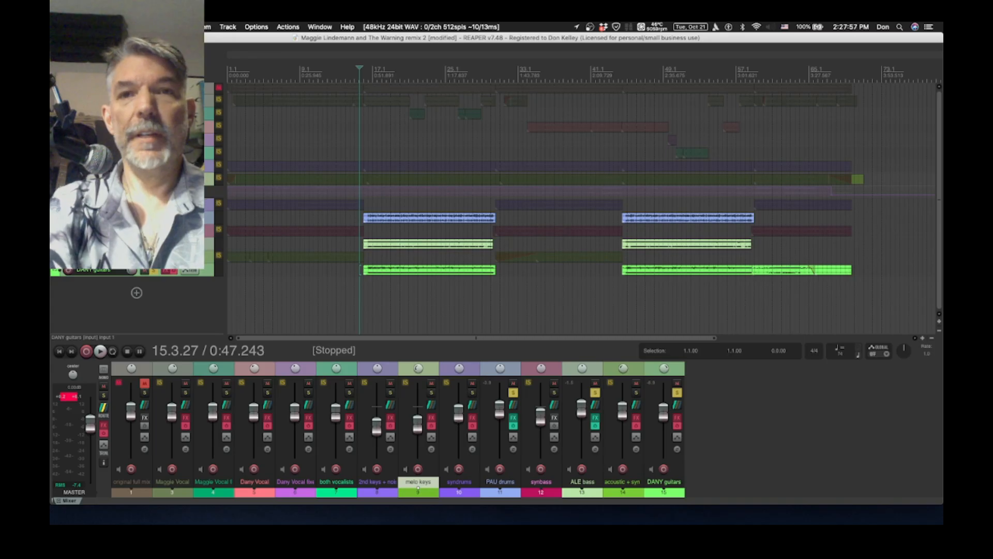
key(space)
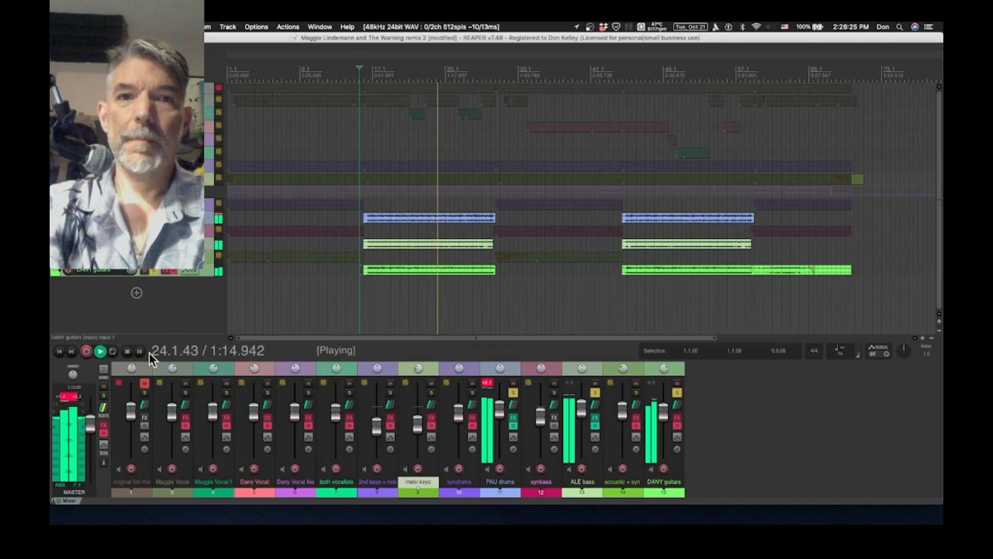
click(128, 351)
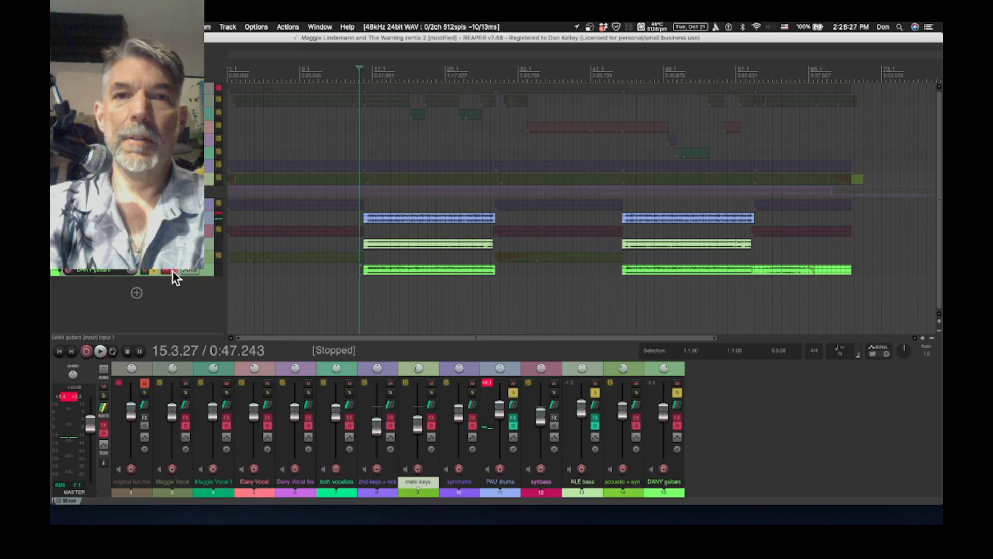
Review the Auto Expander and ReaEQ settings in the DANY guitars effects chain
click(166, 269)
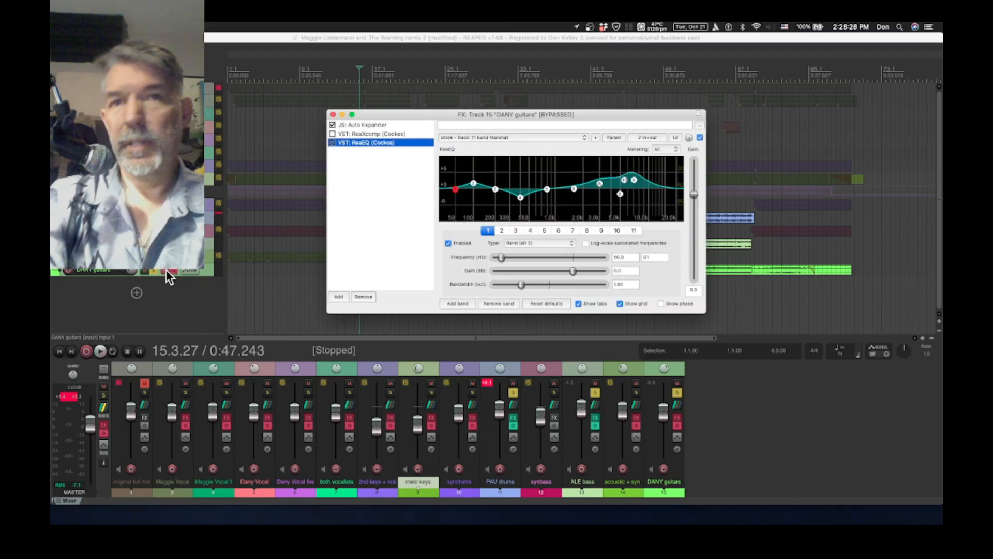
click(380, 125)
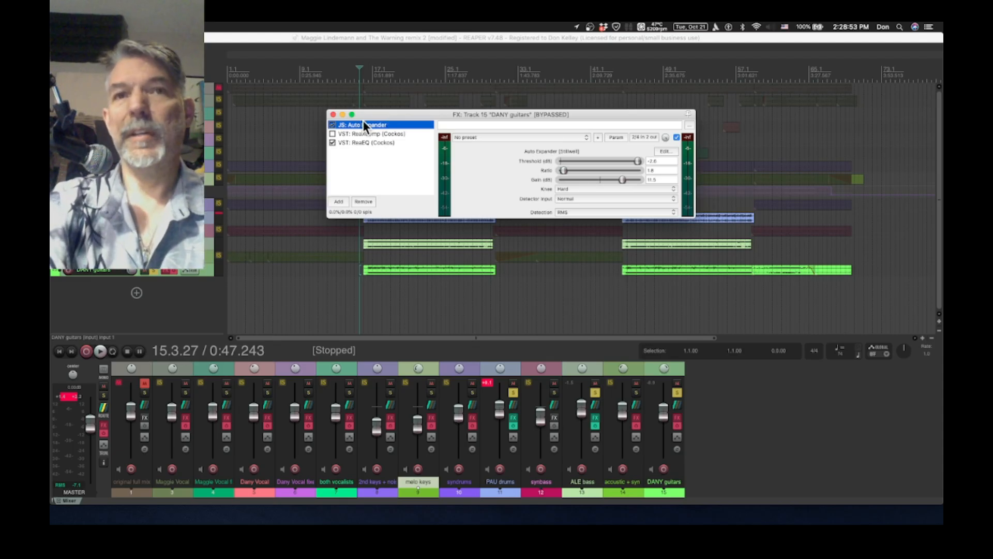
click(368, 141)
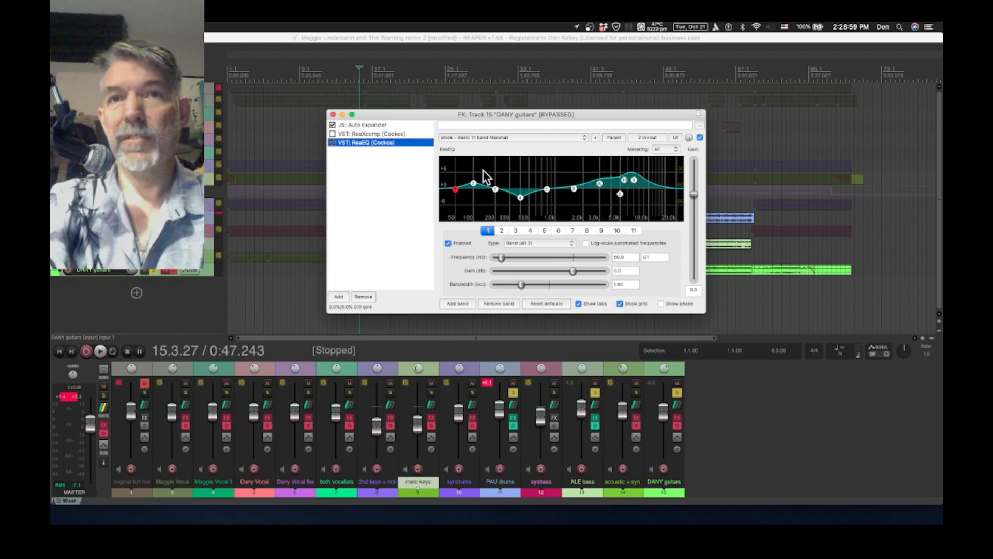
Enable the DANY guitars effects chain and listen to the soloed drums, bass and guitars from about 0:47
click(333, 114)
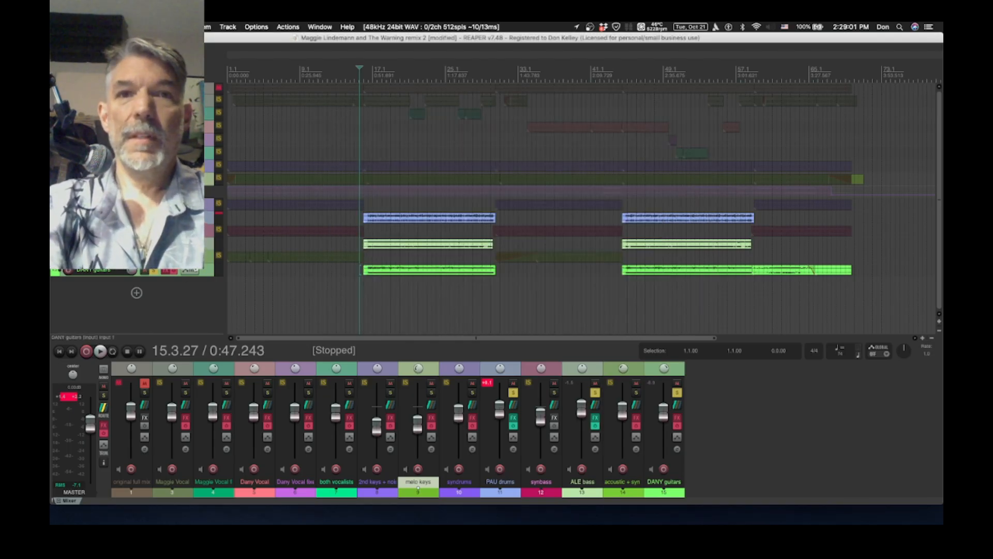
click(173, 270)
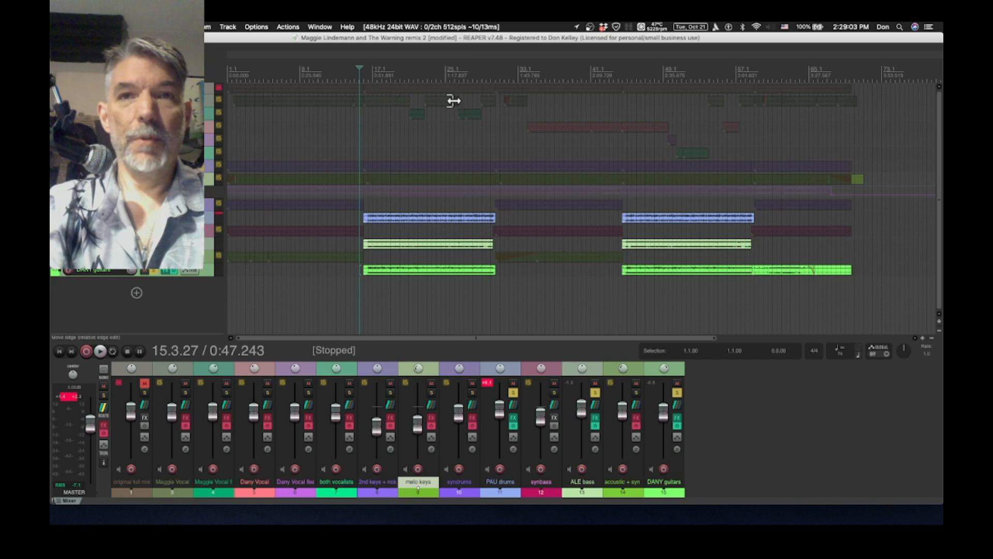
key(space)
key(space)
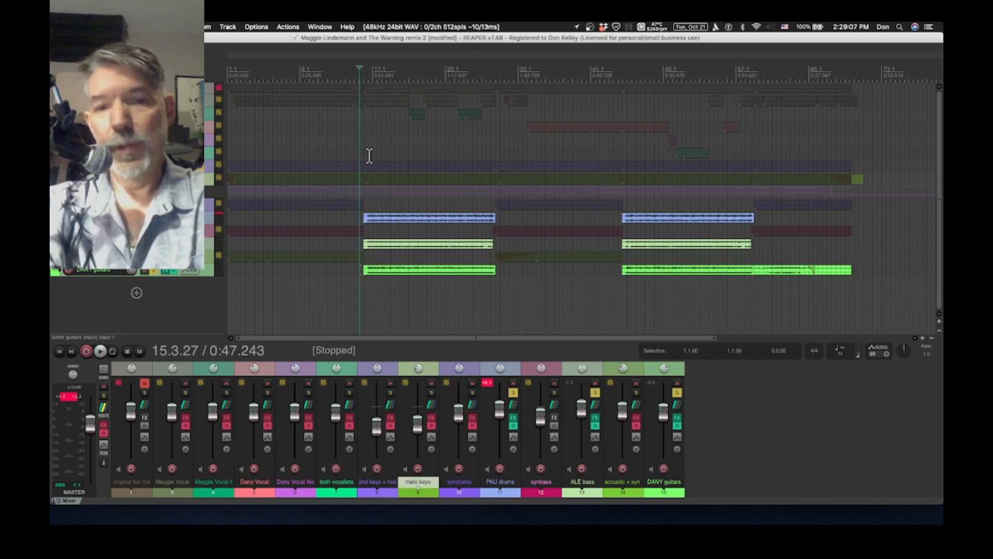
key(space)
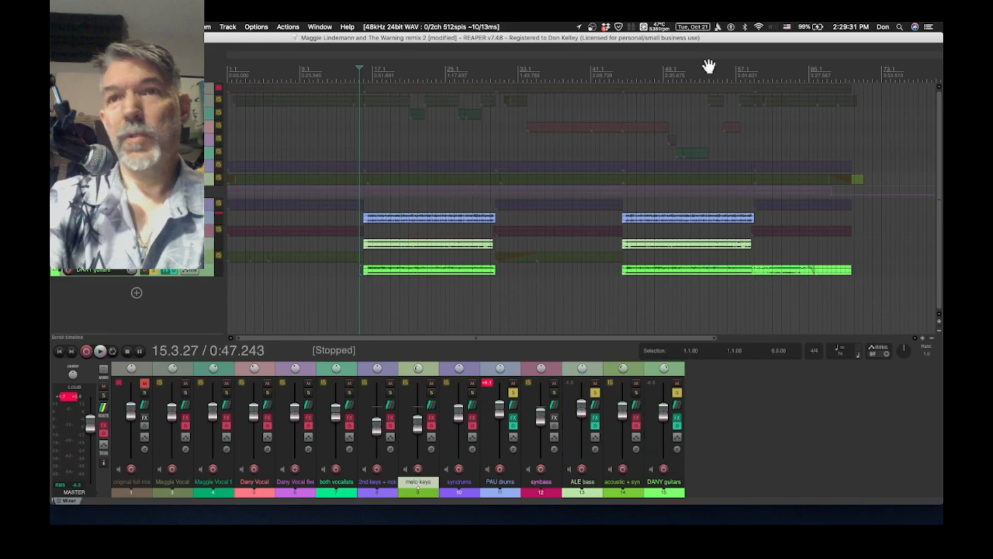
Listen to the soloed drums, bass and guitars from about 2:52 and again from about 2:20
key(space)
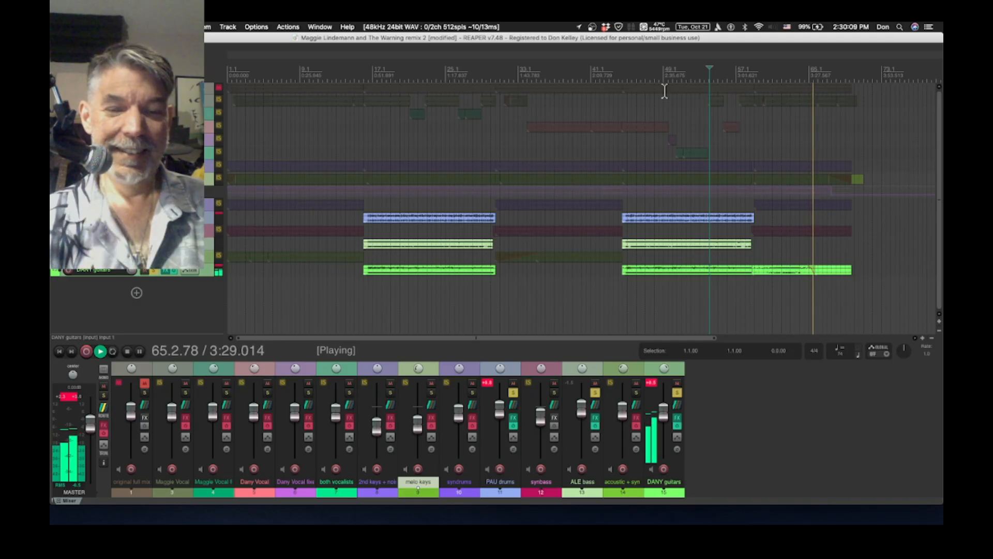
key(space)
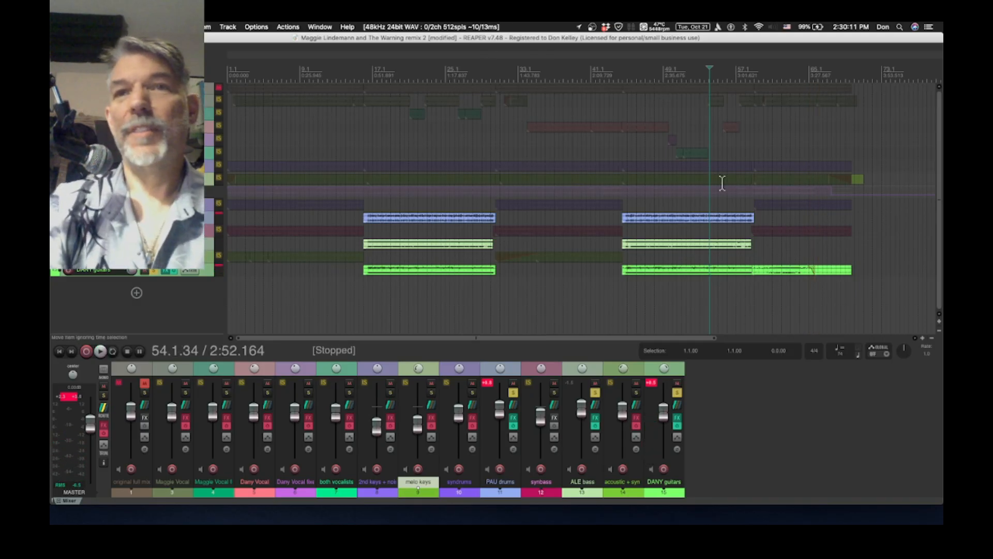
click(622, 67)
key(space)
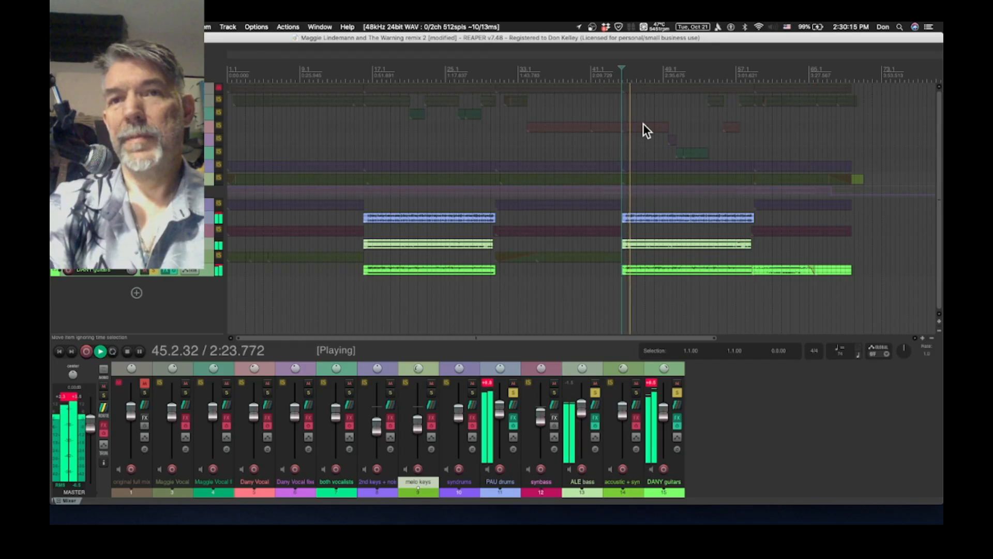
key(space)
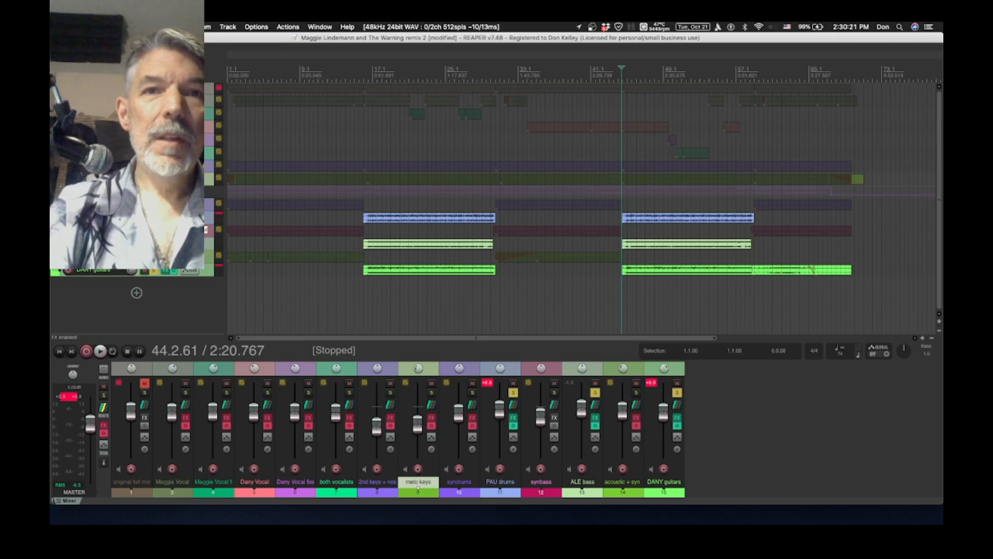
Bypass the effects on the PAU drums, ALE bass and DANY guitars tracks and clear their solos
click(174, 218)
click(174, 244)
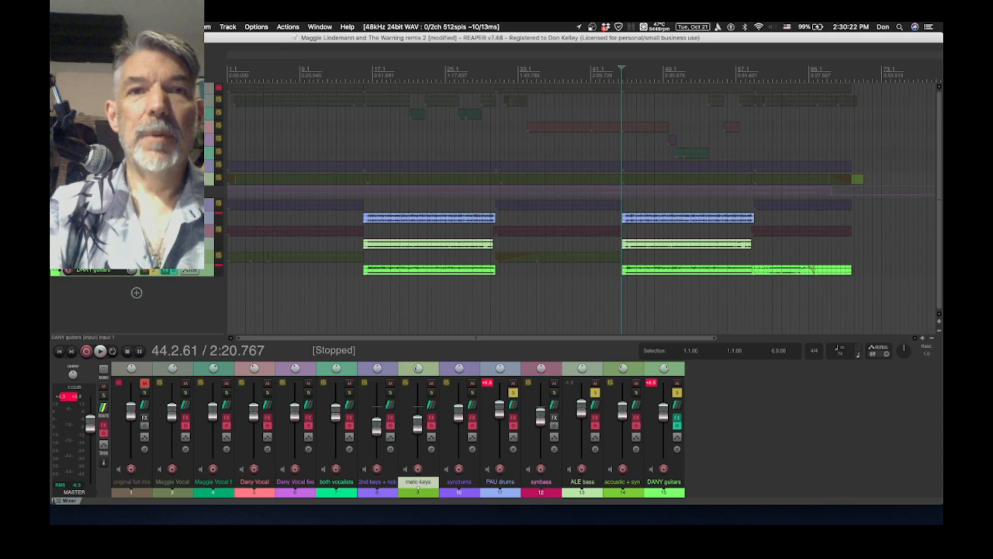
click(174, 270)
click(155, 269)
click(154, 243)
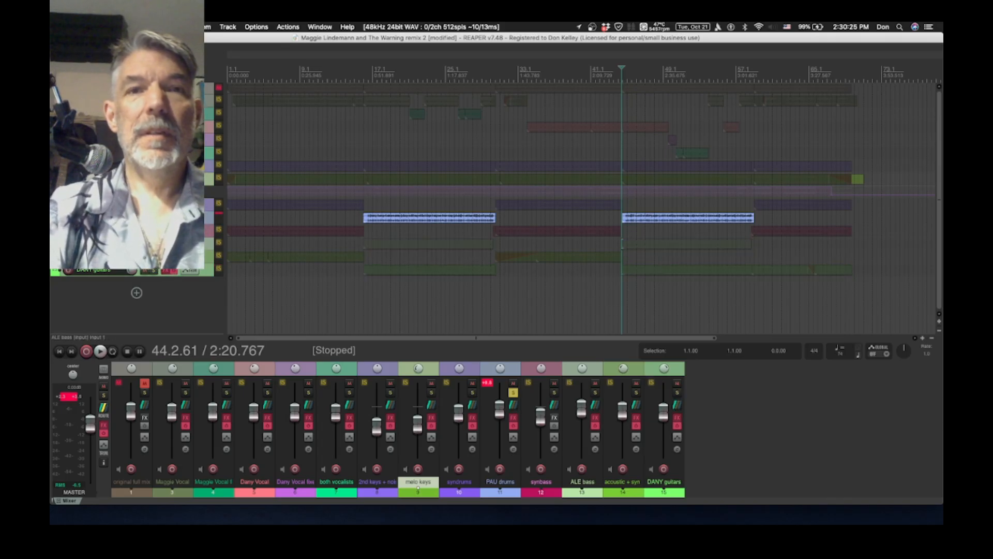
click(154, 218)
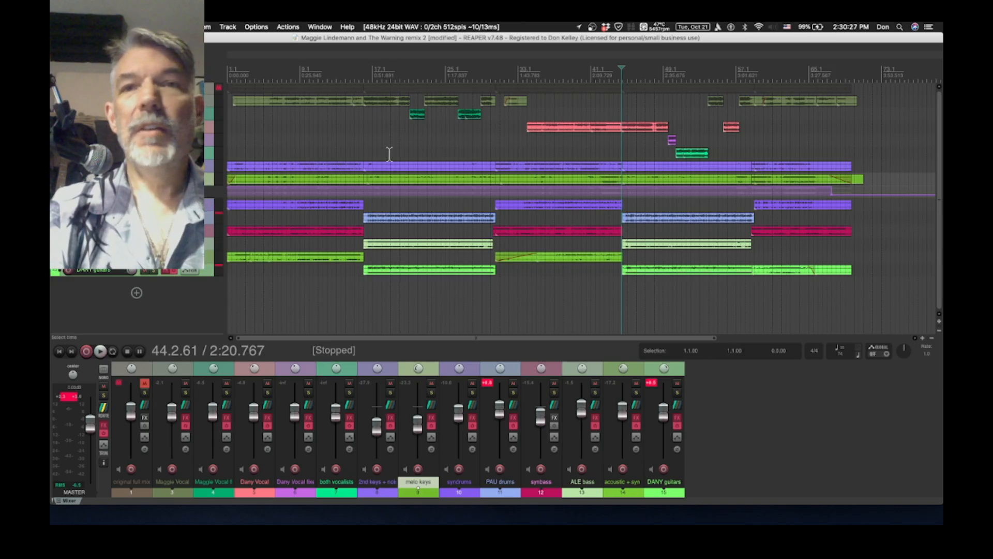
Solo the PAU drums, ALE bass and DANY guitars tracks and enable their effects chains
click(349, 127)
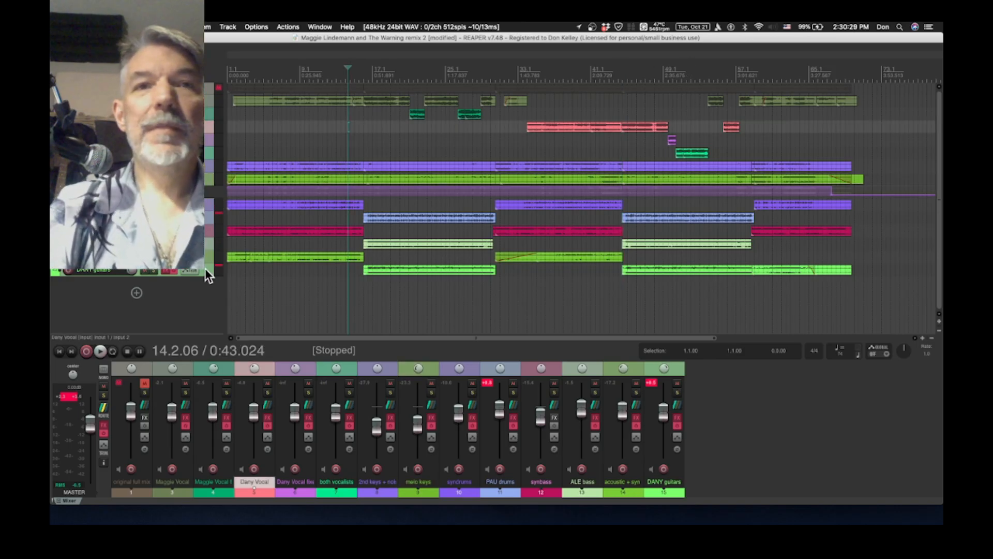
click(154, 218)
click(154, 243)
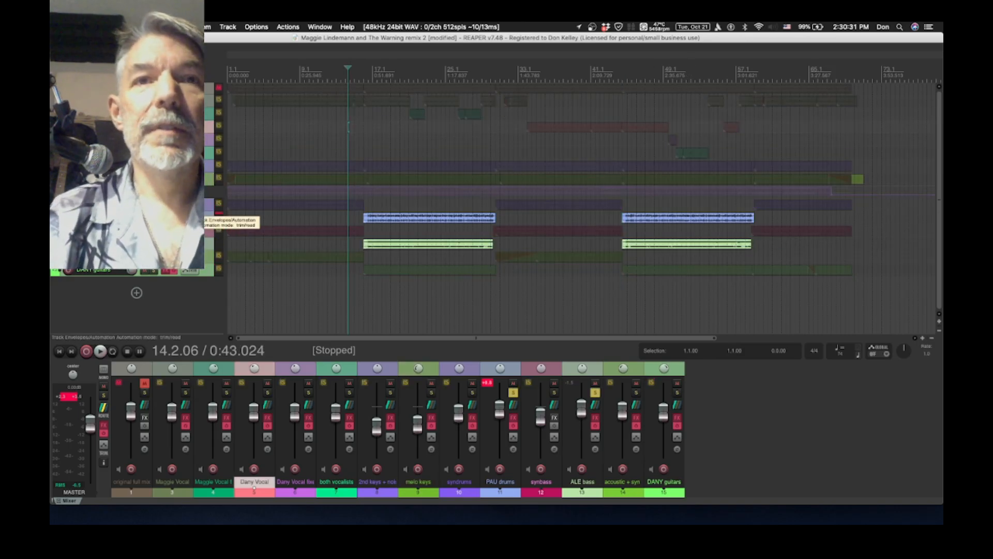
click(154, 269)
click(174, 270)
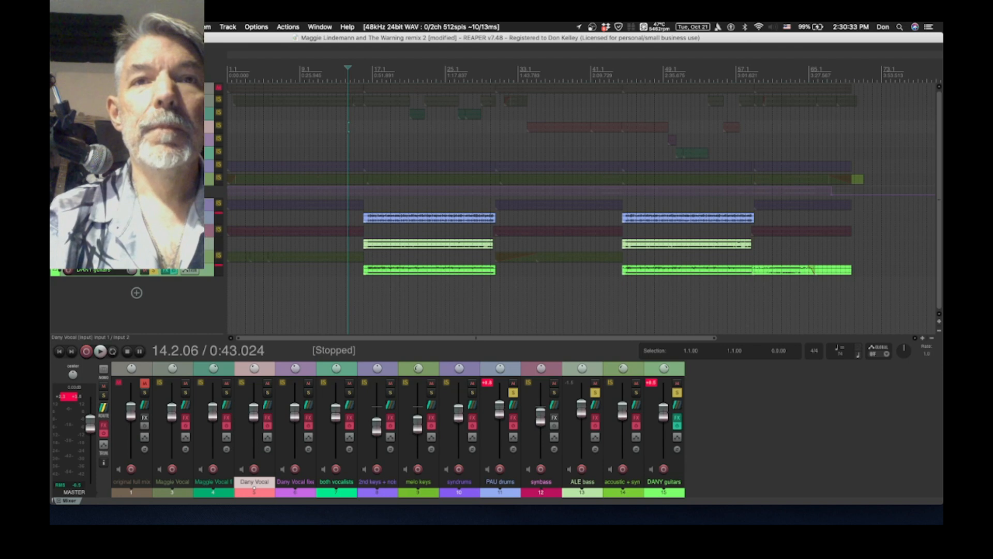
click(174, 244)
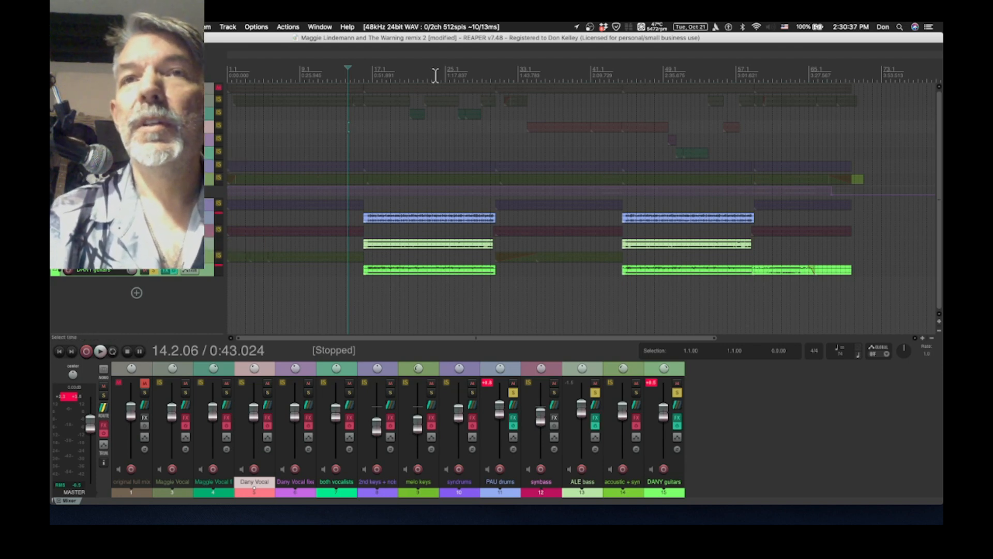
Enable the effects on both Maggie vocal tracks, solo them, and listen with the soloed instruments from about 0:48
click(402, 68)
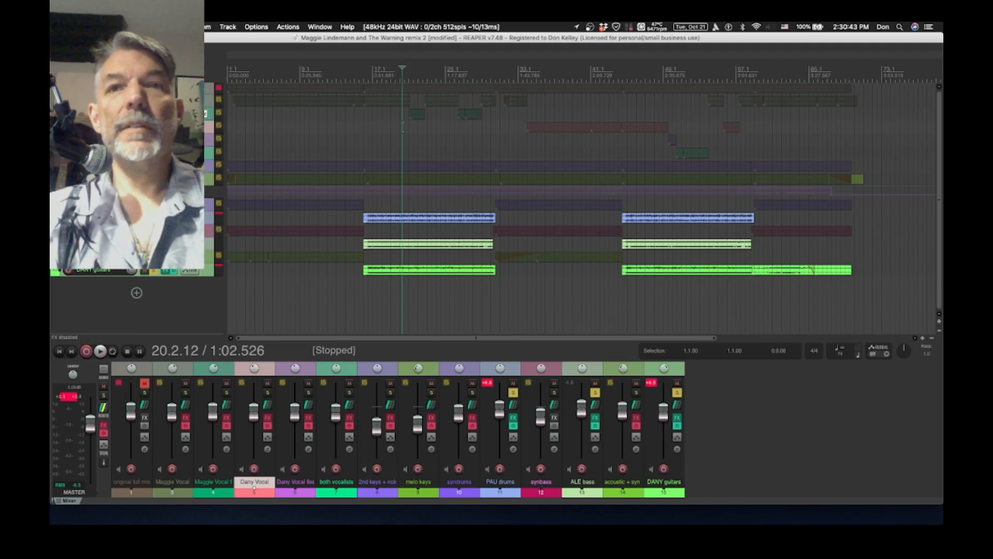
click(173, 99)
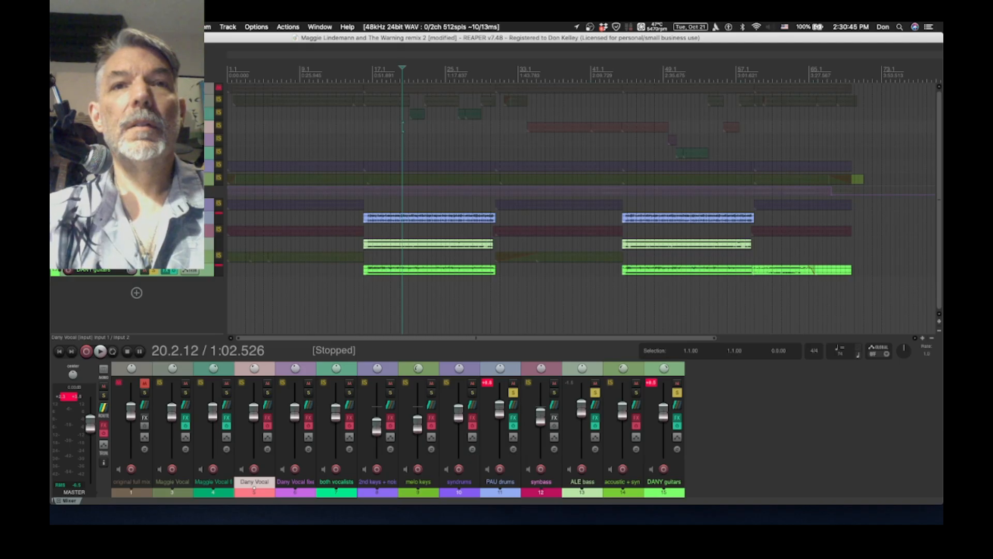
click(154, 100)
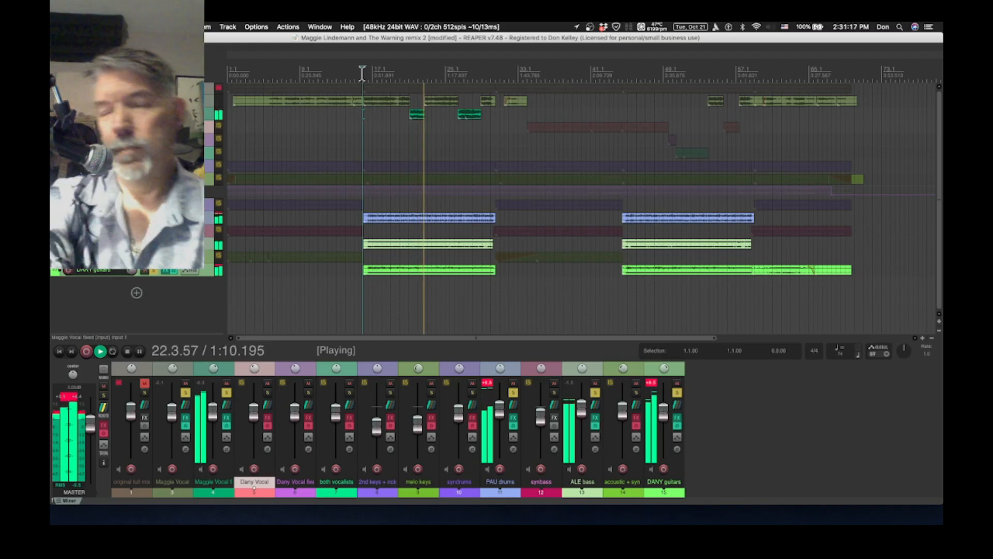
key(space)
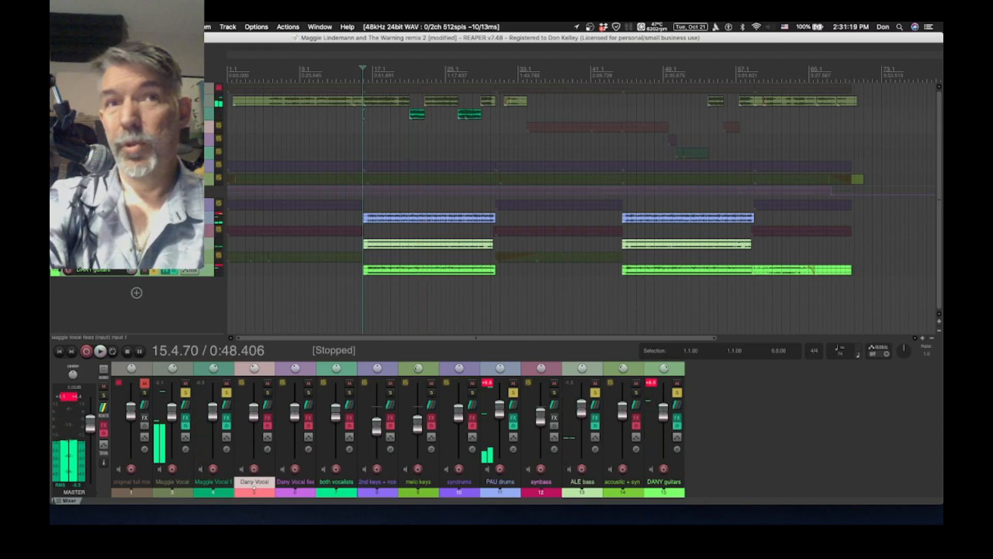
Switch the vocal solo from the Maggie tracks to both Dany vocal tracks and listen from about 2:20
click(153, 101)
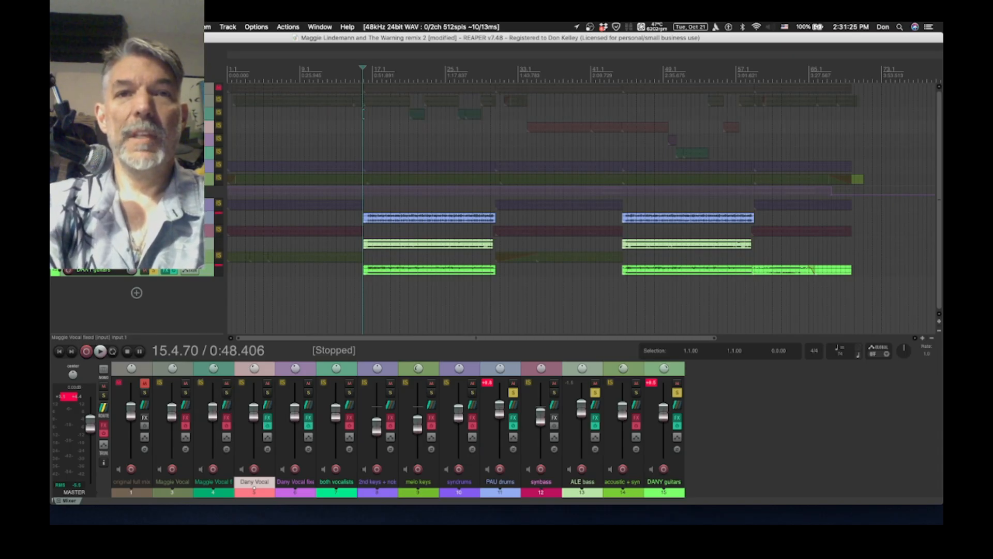
click(154, 128)
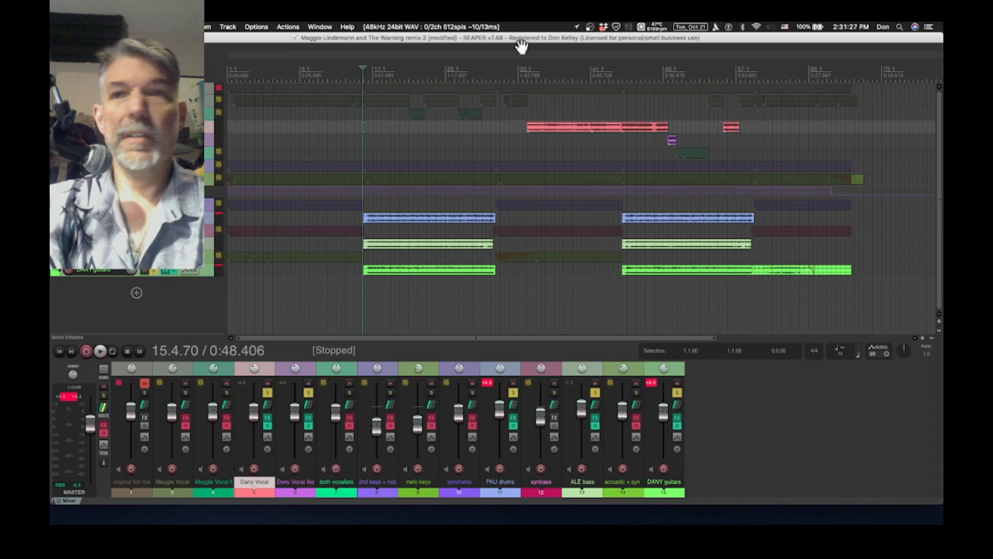
click(619, 71)
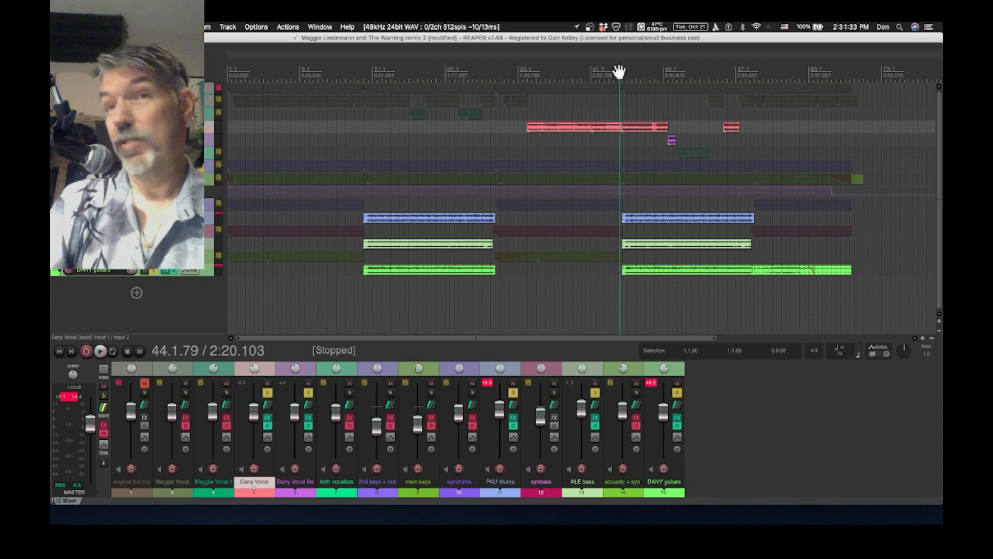
key(space)
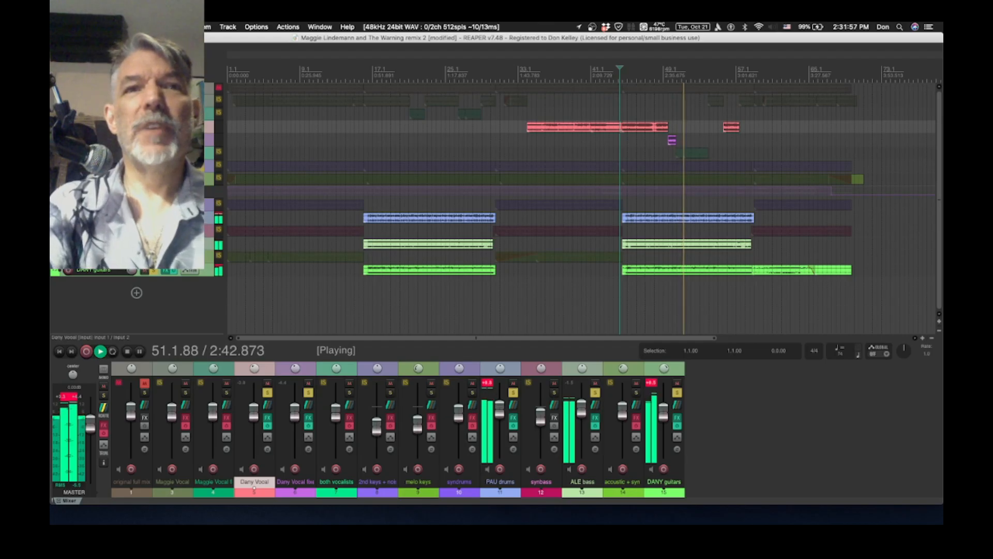
key(space)
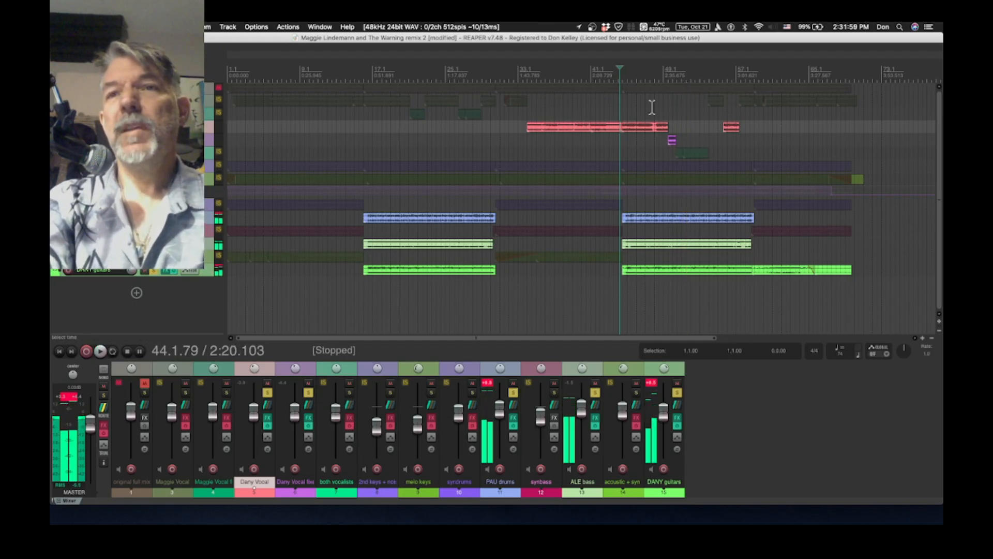
Listen to the soloed Dany vocals and instruments from about 2:56, and clear the solo on both Dany vocal tracks
click(720, 71)
key(space)
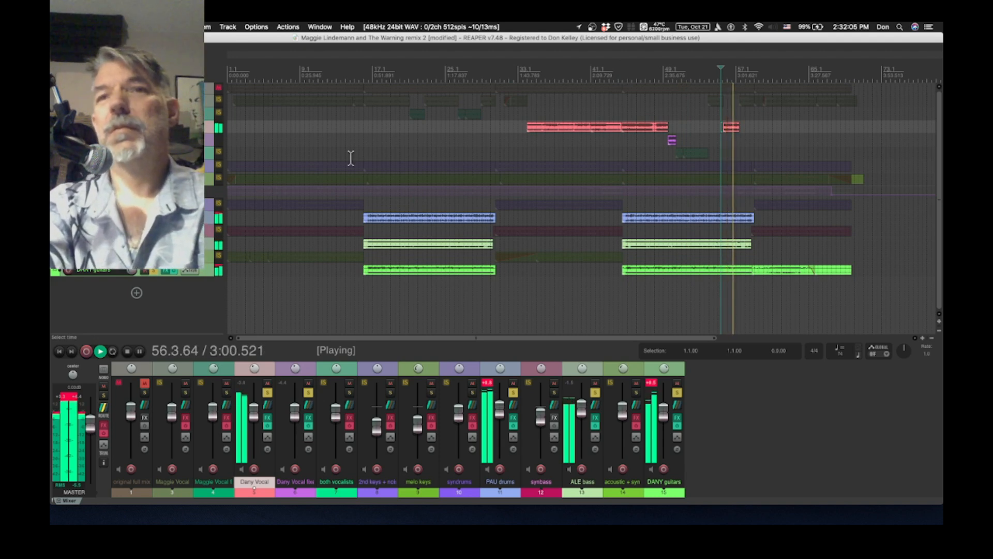
key(space)
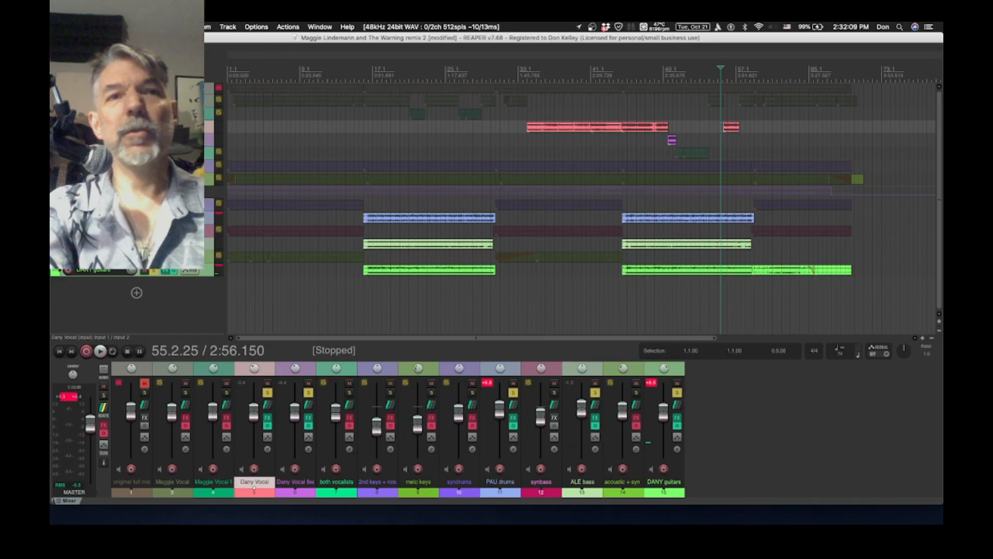
click(309, 393)
click(268, 393)
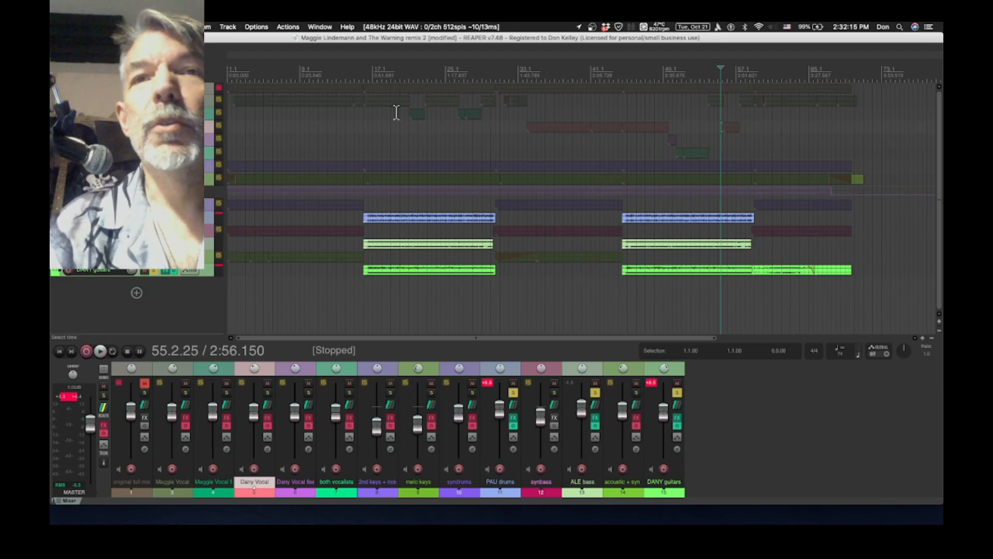
Set the playback position to about 0:49 and solo both keys tracks in place of the drums, bass and guitars
click(366, 69)
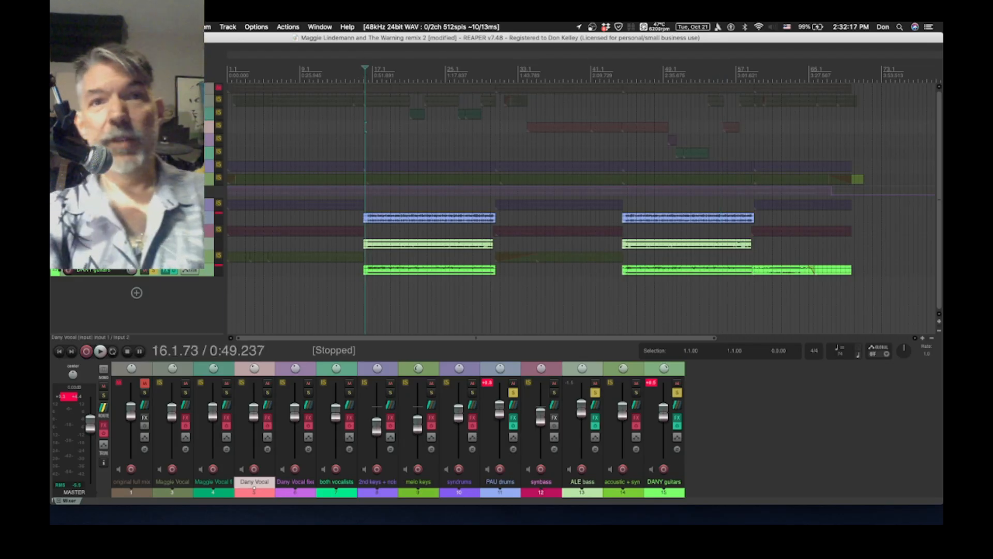
click(154, 179)
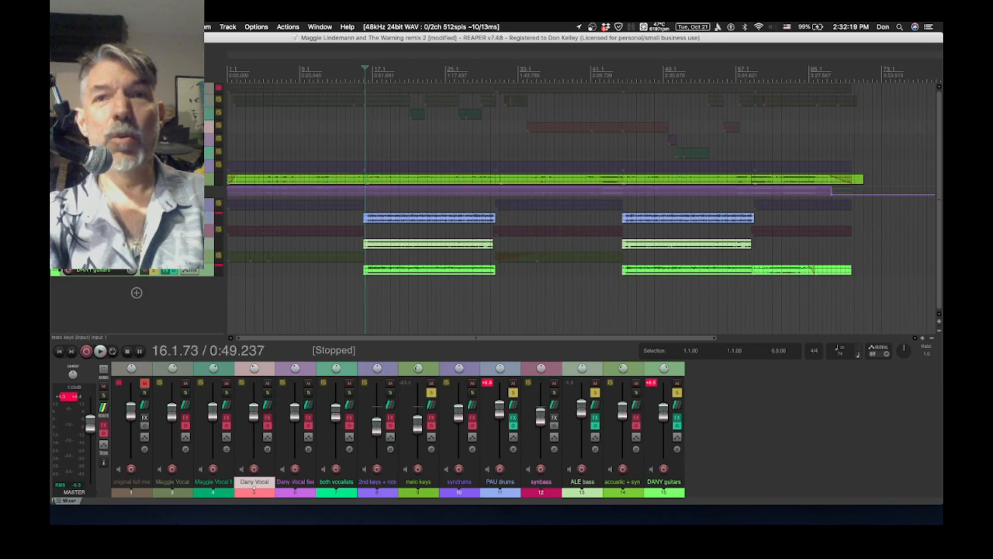
click(154, 166)
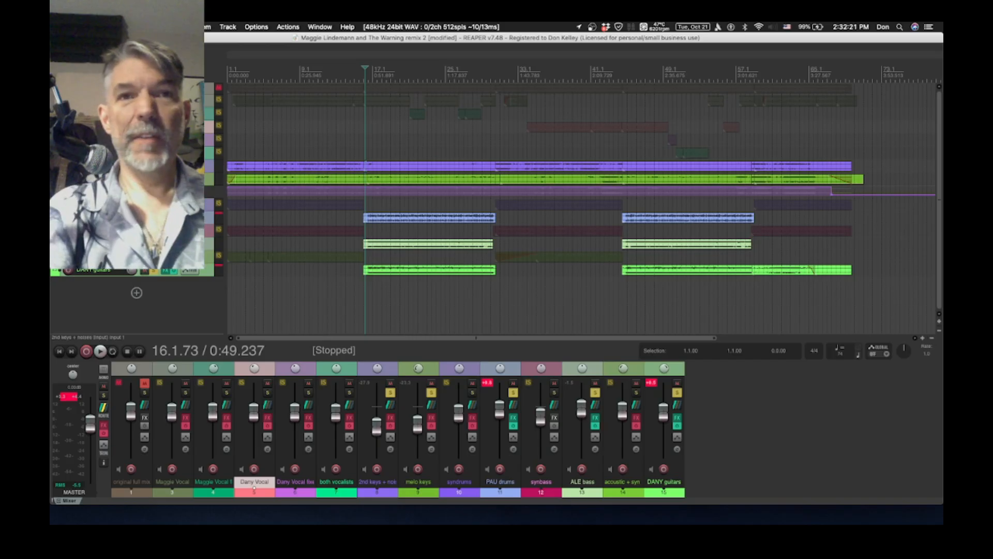
click(154, 217)
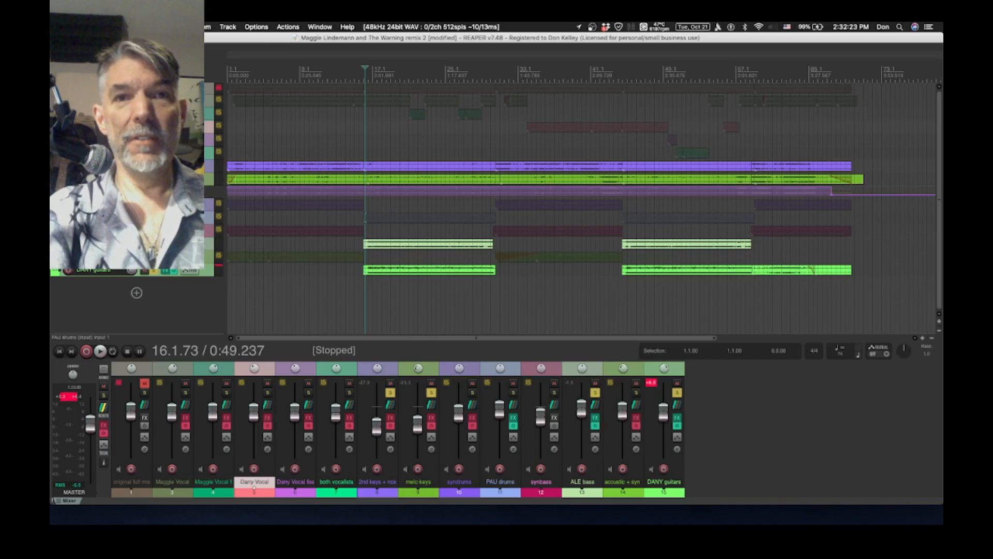
click(154, 243)
click(153, 270)
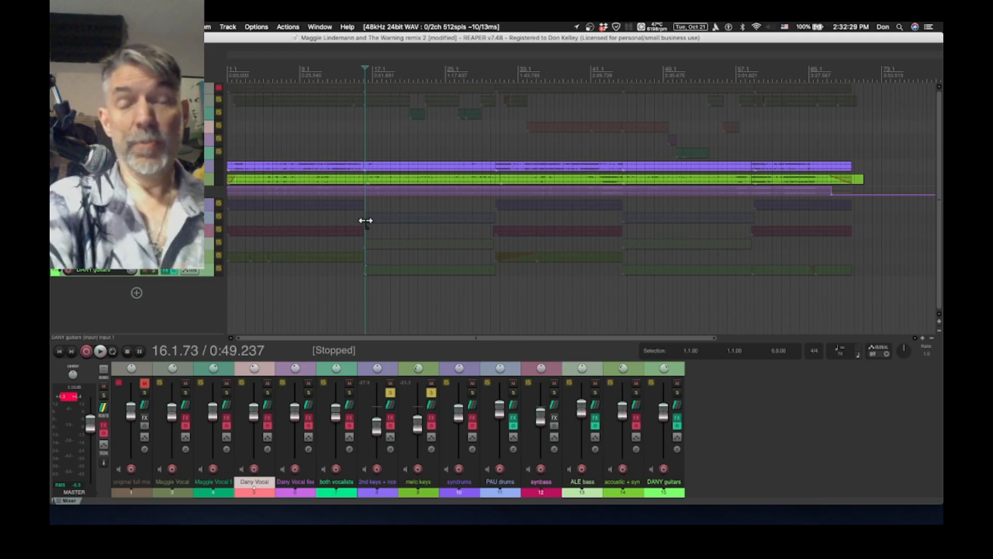
Listen to the two soloed keys tracks from about 0:49 and clear their solos
key(space)
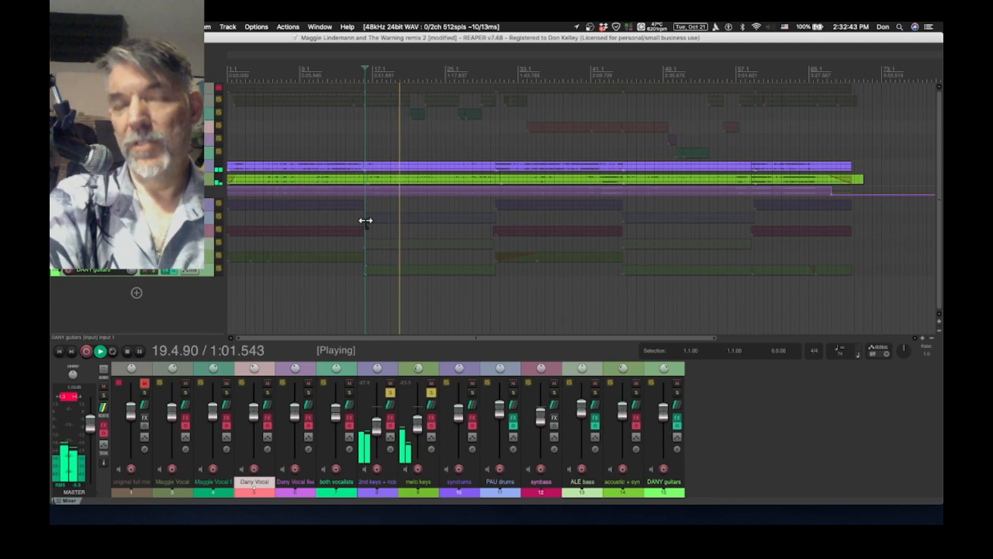
key(space)
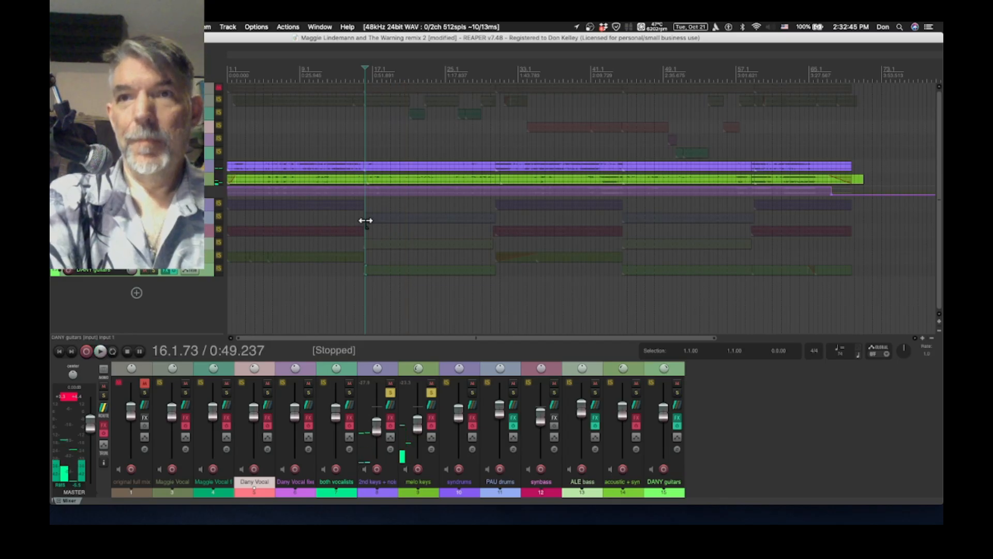
click(390, 392)
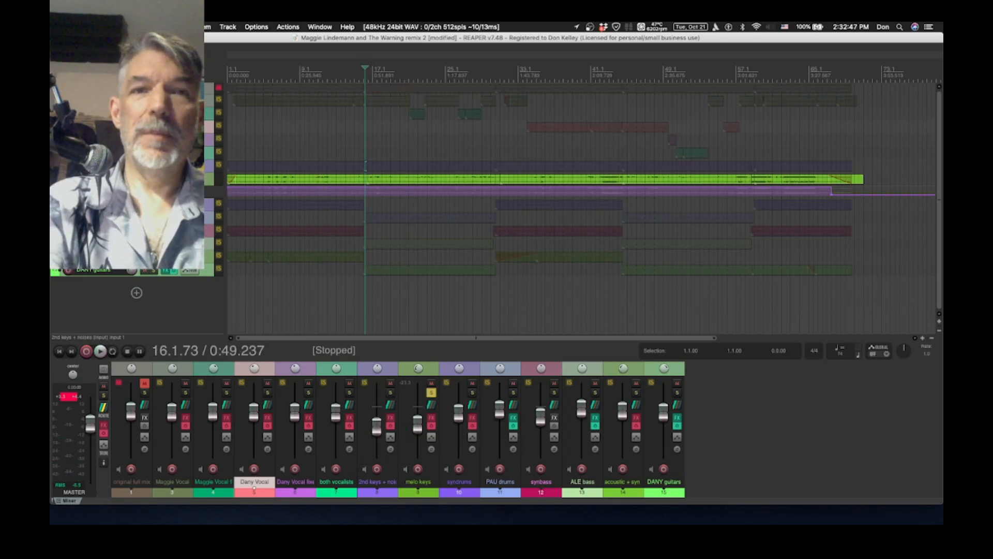
click(431, 393)
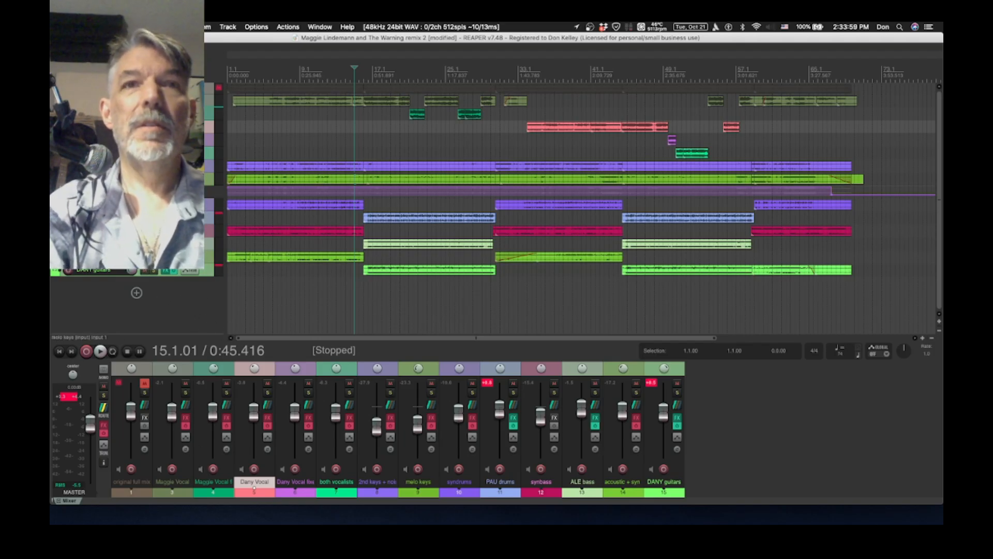
mouse_move(198, 522)
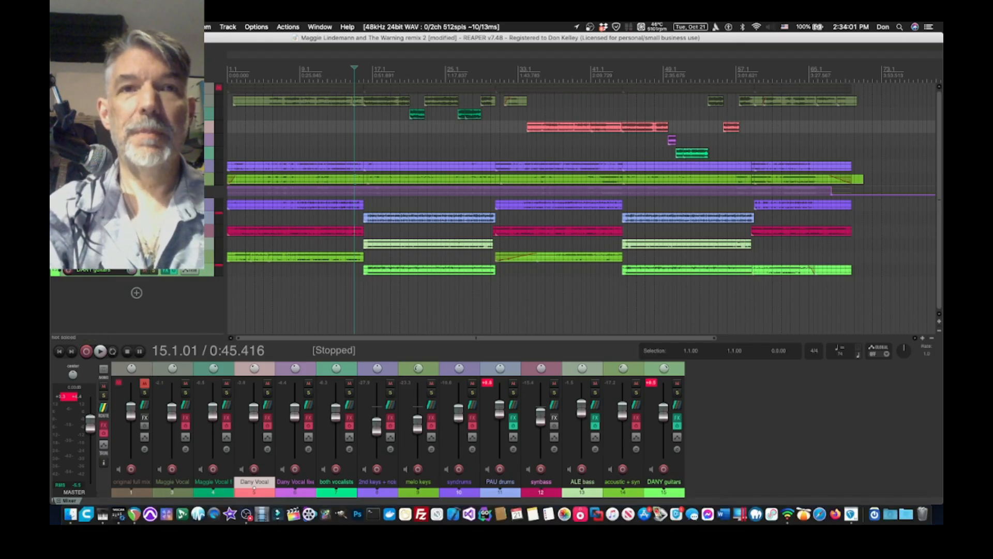